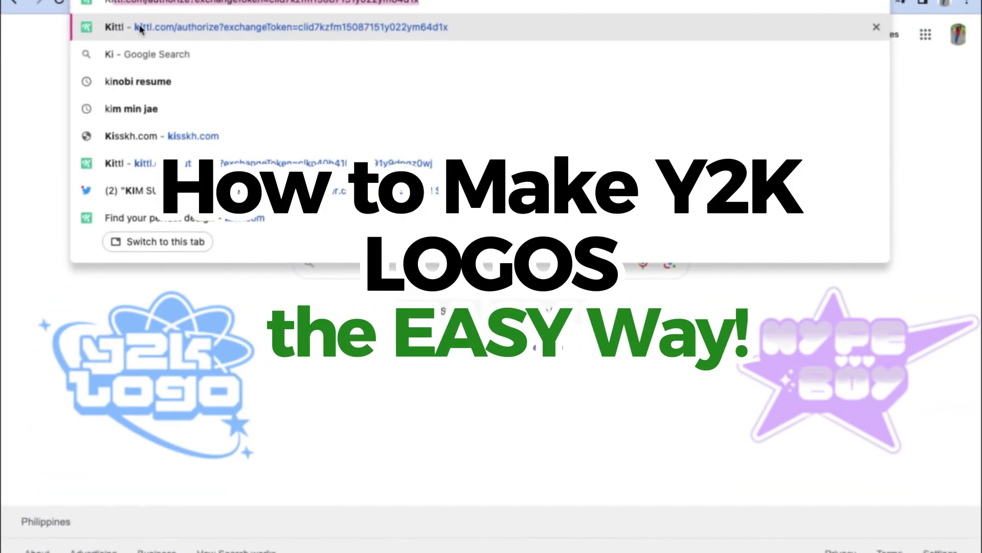
- Open the Kittl site and browse the trending design templates for Y2K logo examples
click(141, 28)
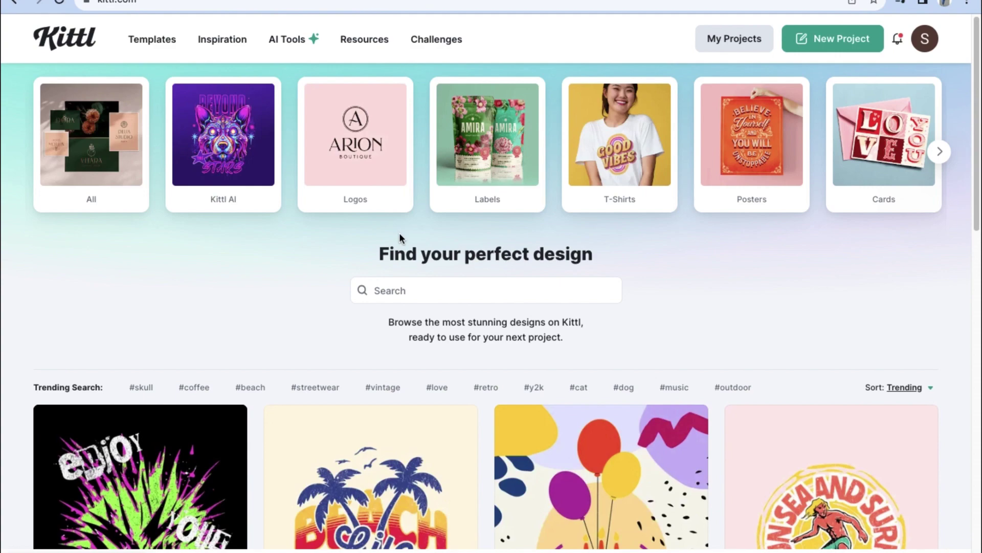
scroll(400, 232, down, 2)
scroll(431, 243, down, 8)
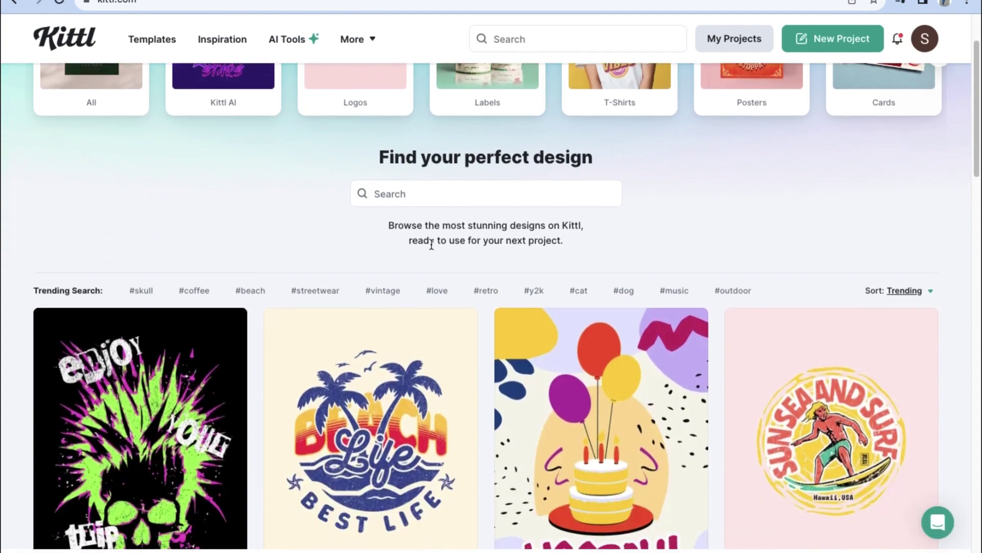
scroll(433, 250, down, 2)
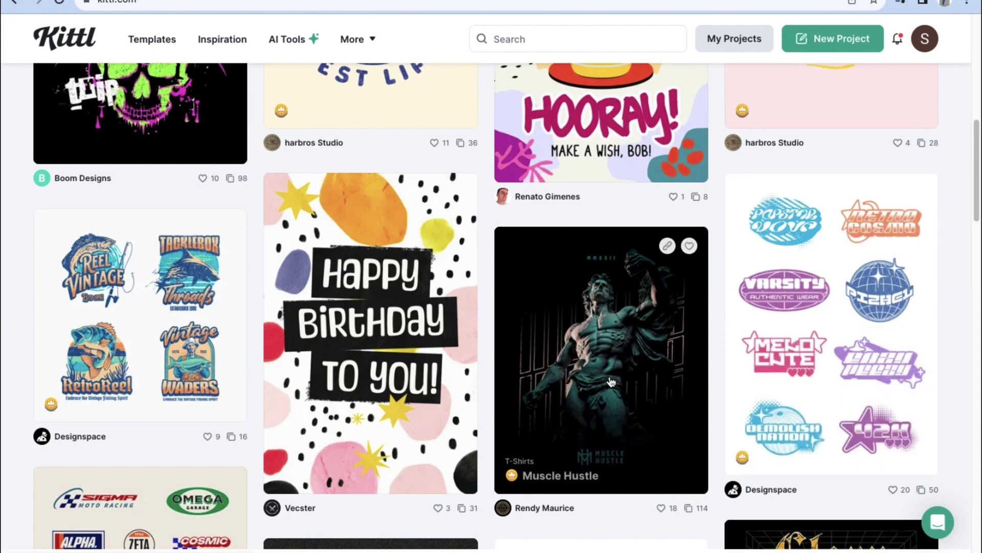
scroll(816, 391, down, 2)
scroll(816, 390, down, 4)
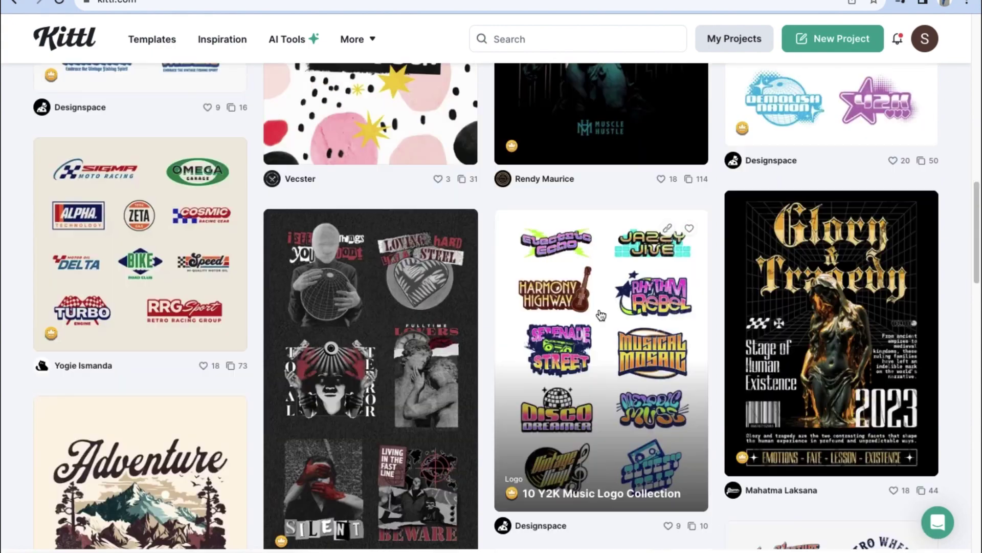
scroll(598, 313, up, 15)
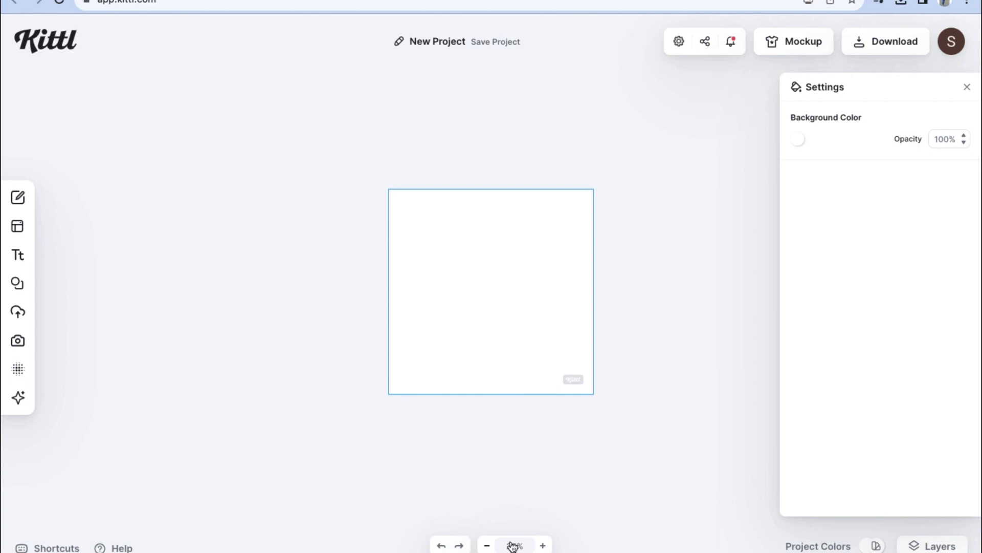
- Add a headline to the blank canvas and set its typeface to Draco
click(543, 546)
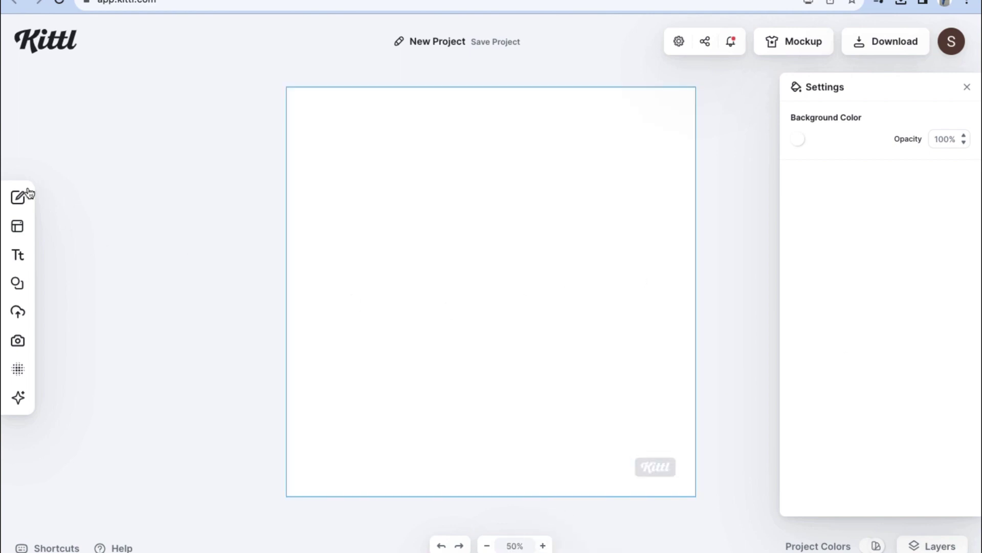
click(19, 258)
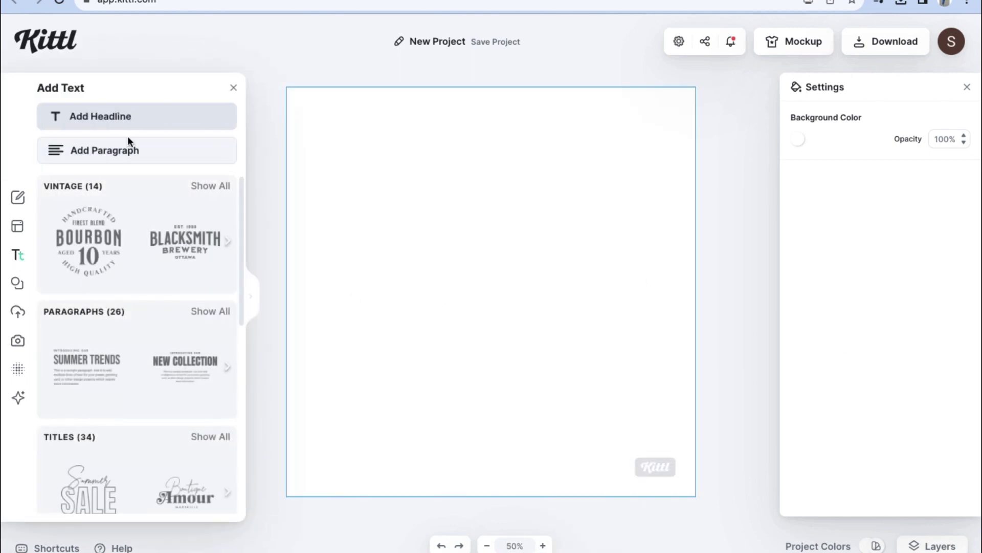
click(83, 122)
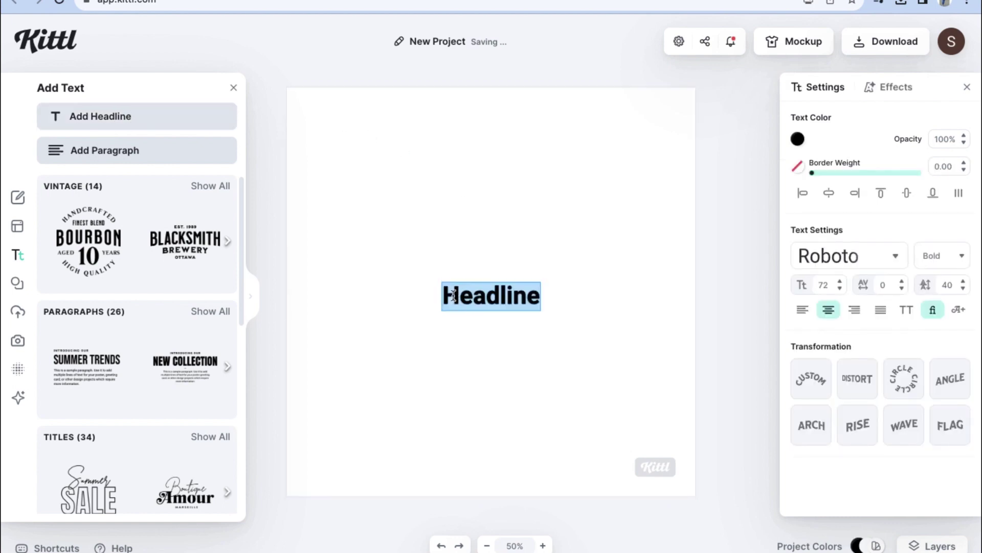
click(875, 265)
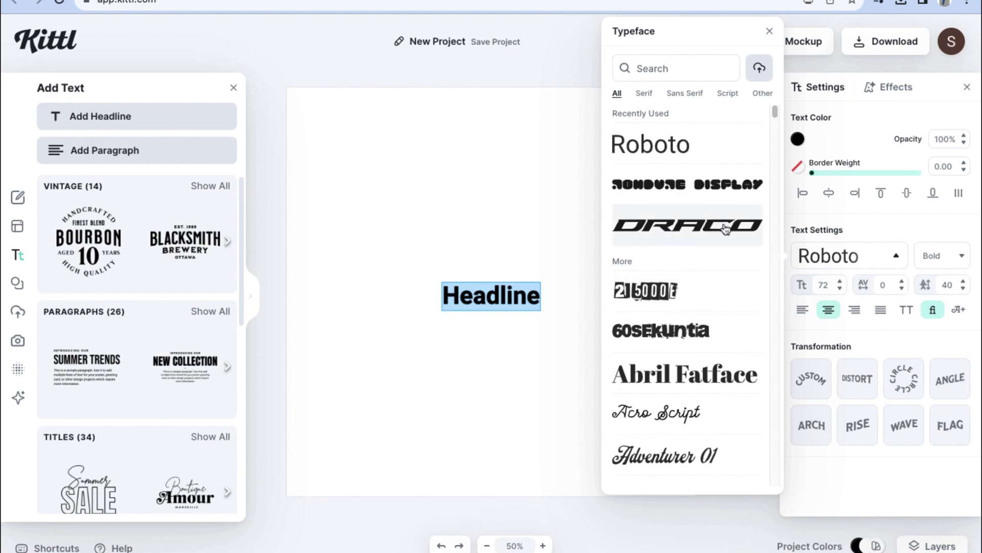
click(694, 229)
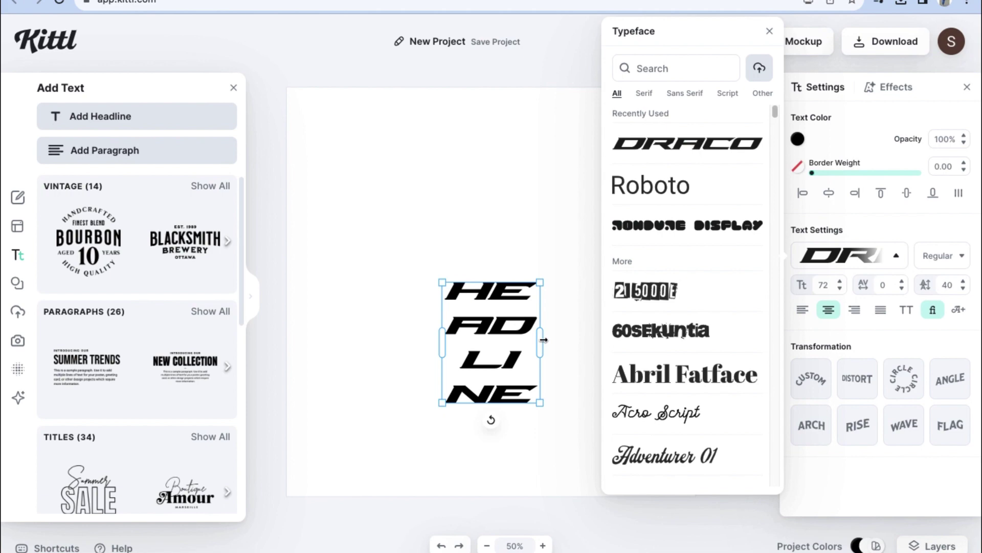
- Widen the headline's text box so the word fits on one line and replace its text with DRUNK
drag(544, 339, 662, 294)
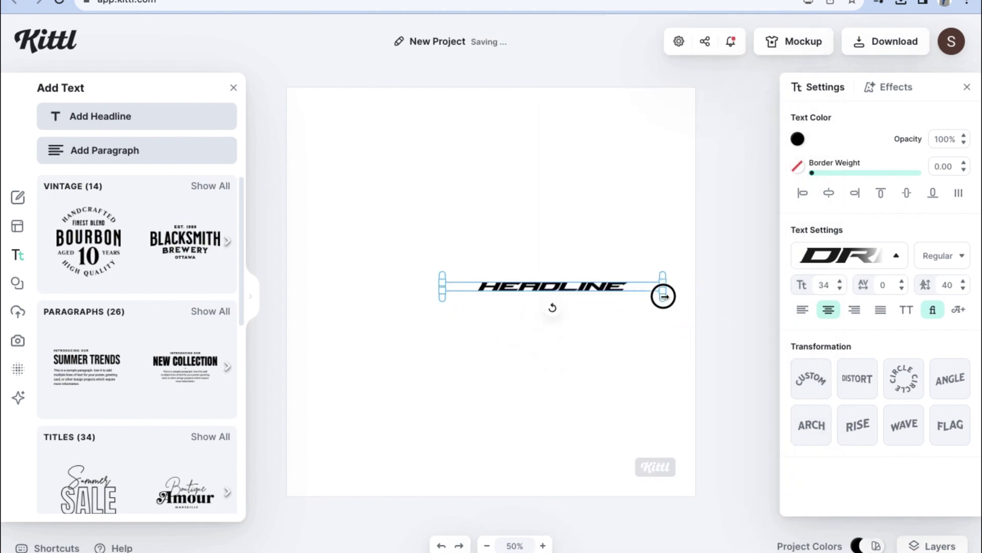
double_click(592, 287)
text(DRUNK)
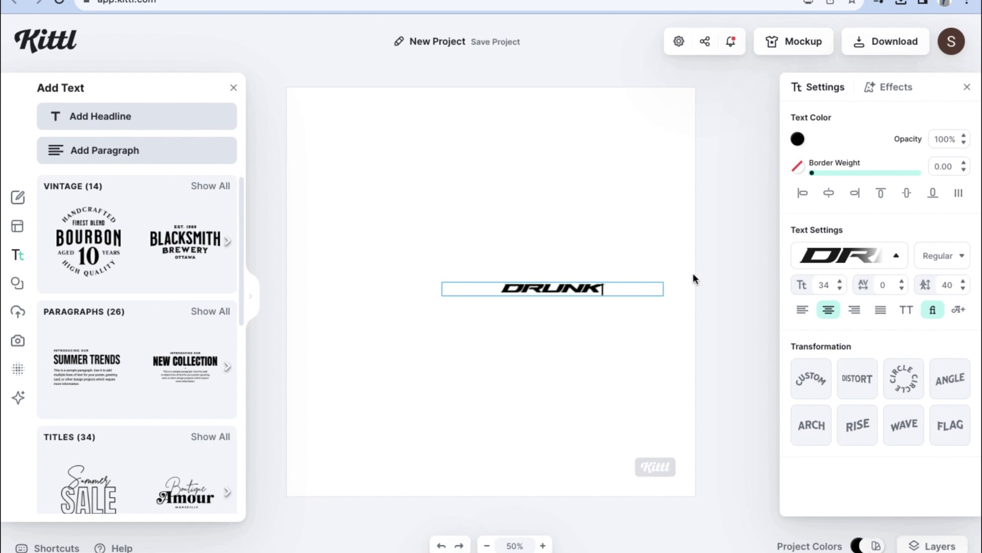
key(Escape)
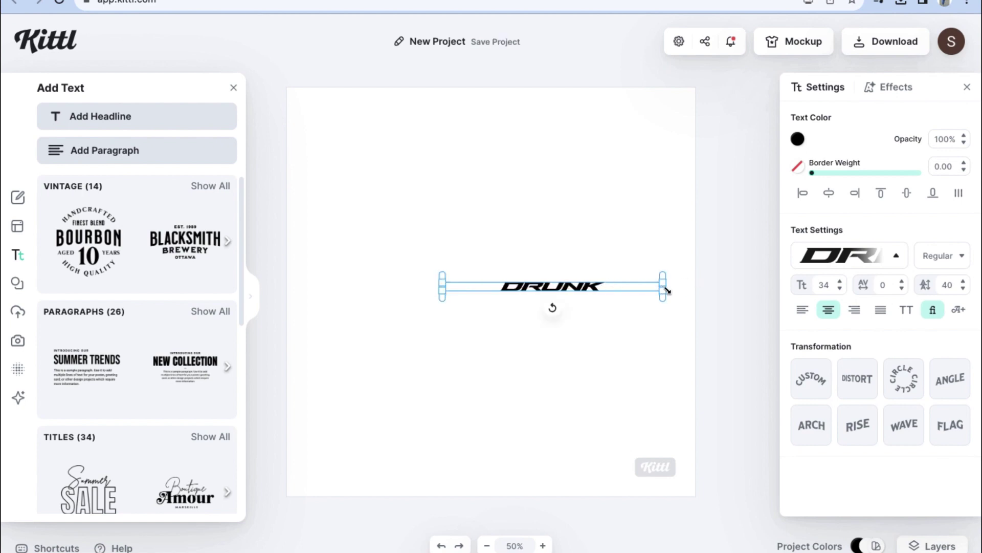
- Move the DRUNK text to the upper middle of the canvas and scale it to font size 34
drag(664, 293, 655, 266)
click(587, 259)
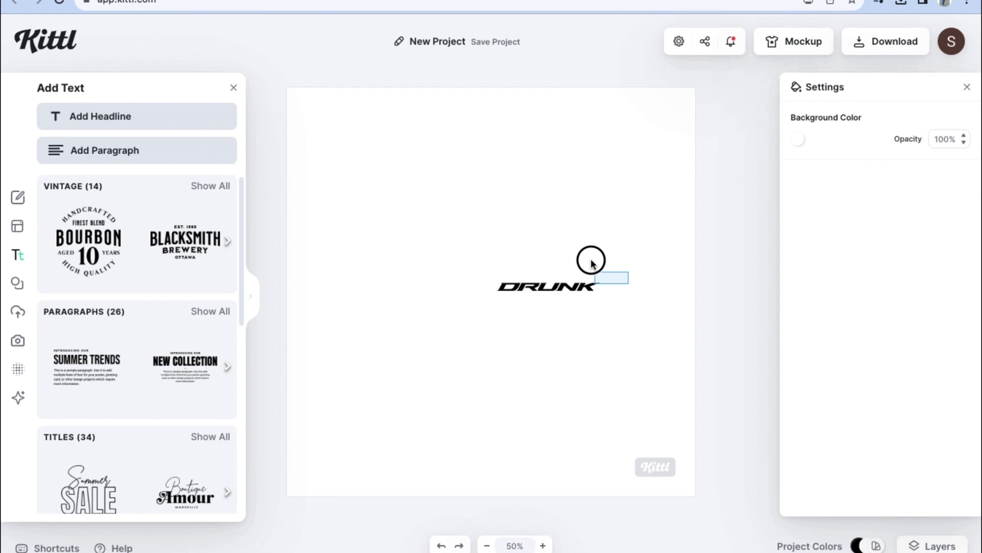
click(569, 283)
double_click(569, 283)
click(567, 292)
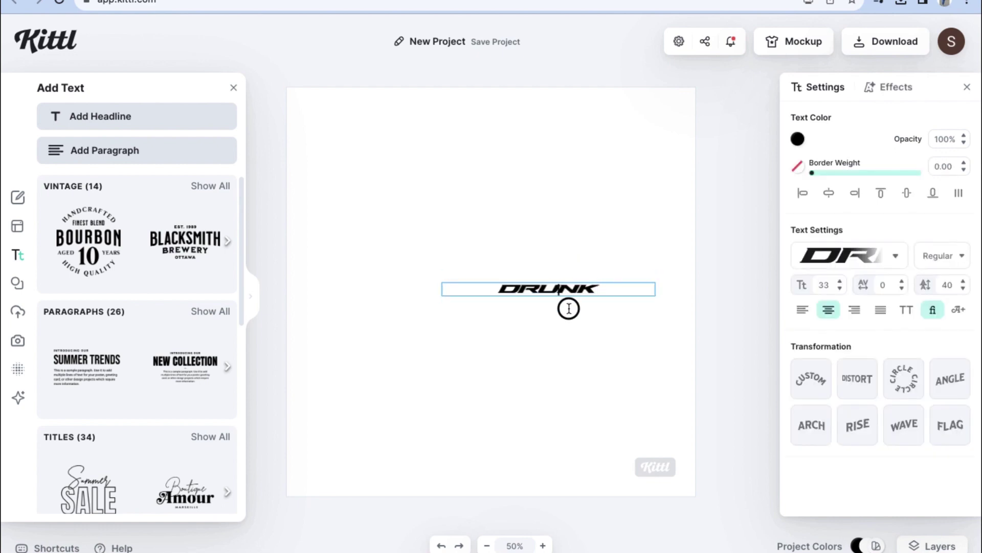
drag(571, 285, 517, 213)
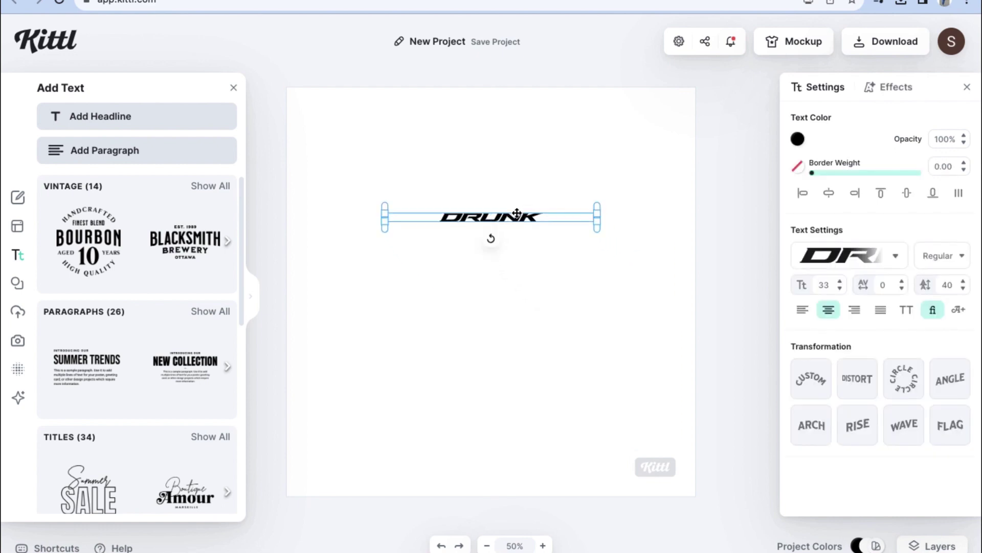
mouse_move(599, 223)
mouse_down()
mouse_move(602, 243)
mouse_move(581, 228)
mouse_move(604, 225)
mouse_up()
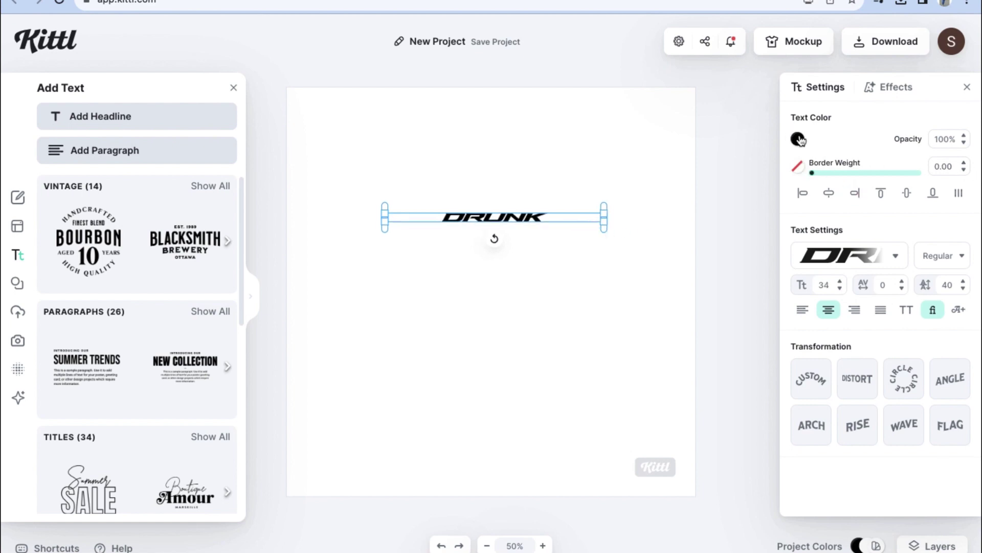
click(801, 170)
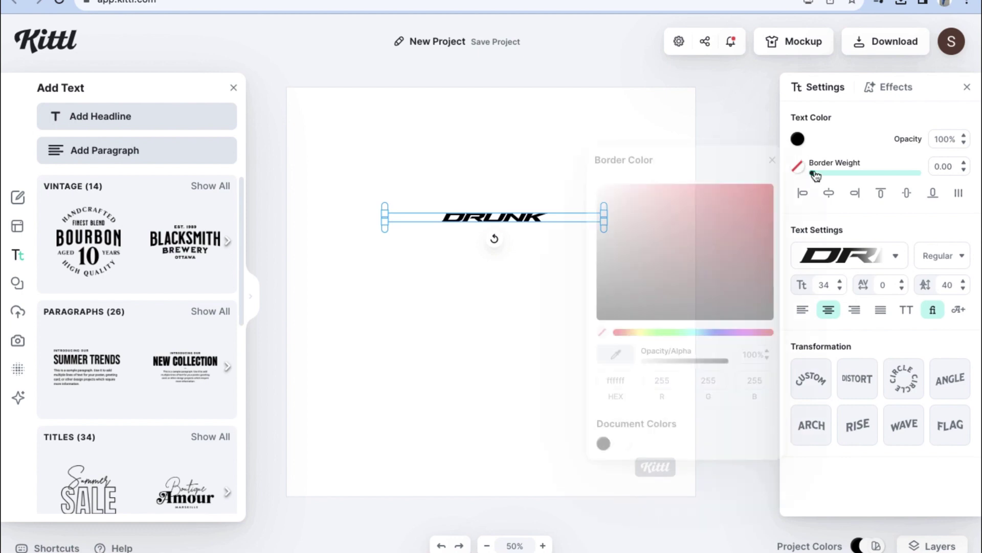
click(837, 173)
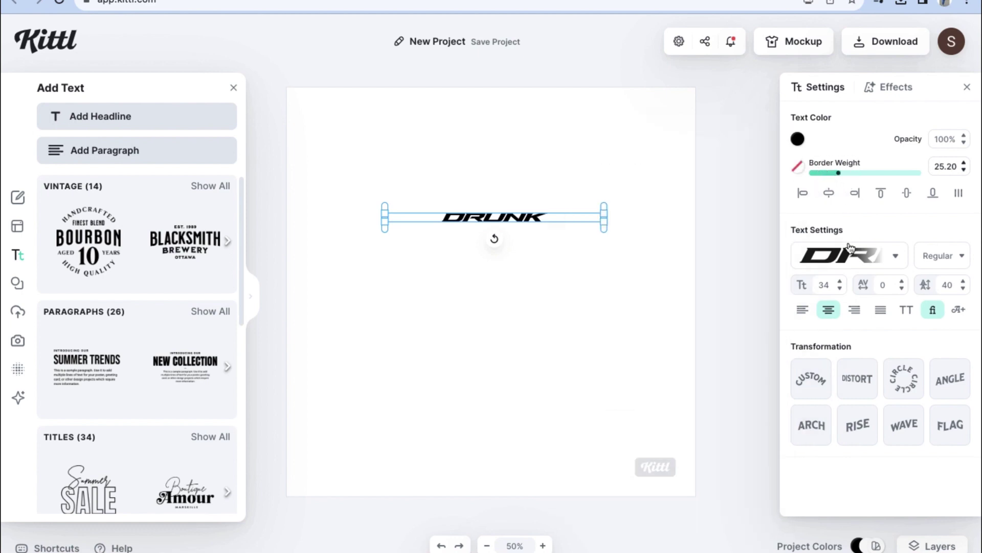
drag(848, 177, 774, 174)
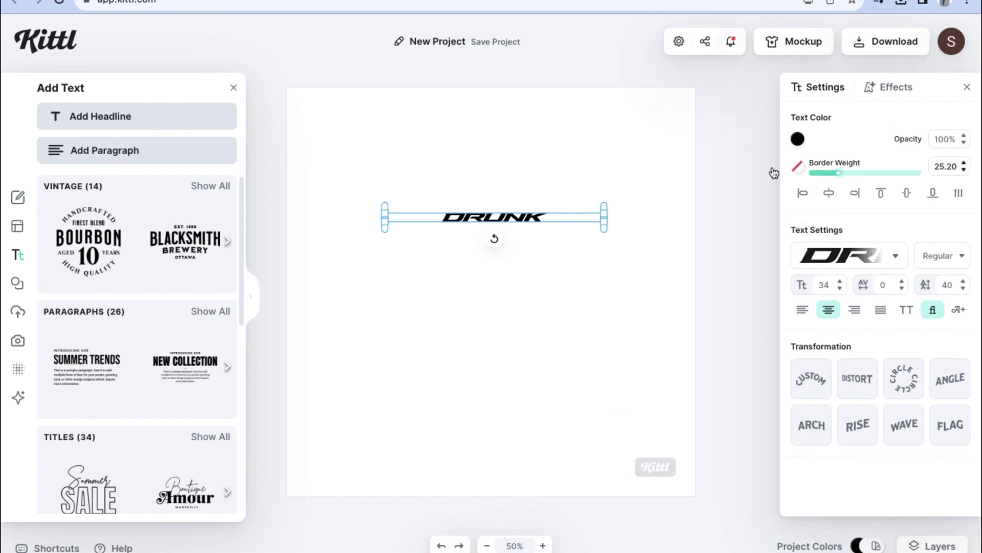
- Apply a Block Shadow effect to the DRUNK text with color #161414 and an offset of 30
click(880, 91)
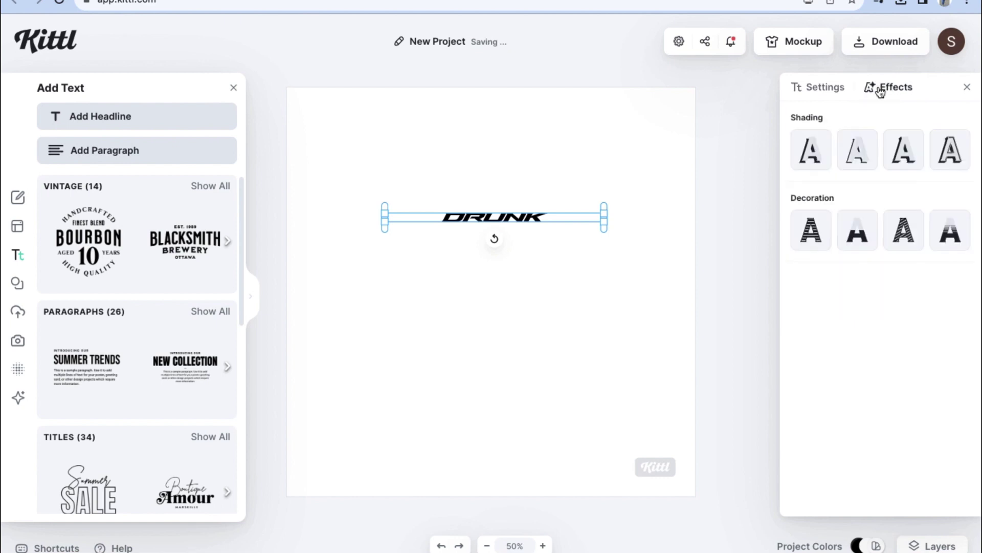
click(890, 156)
click(965, 185)
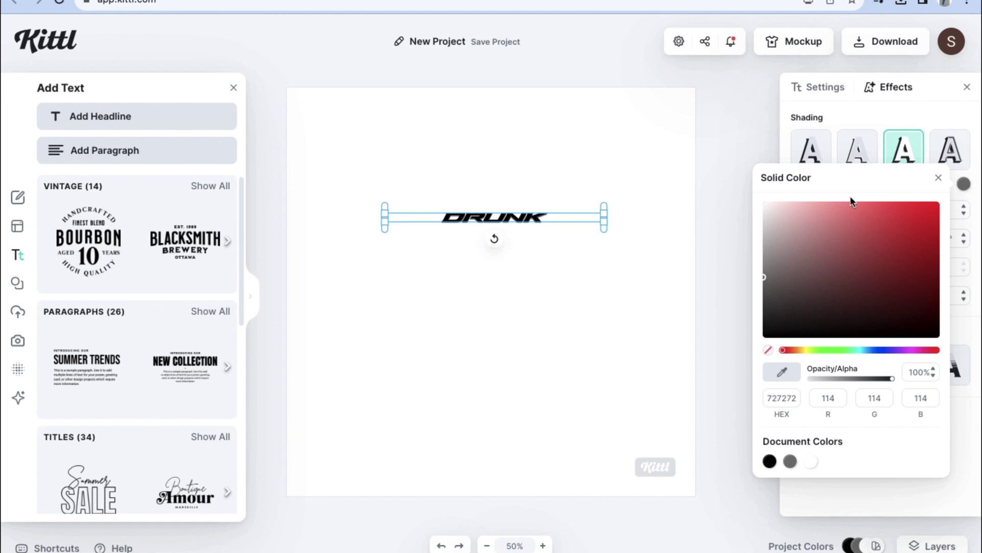
click(777, 326)
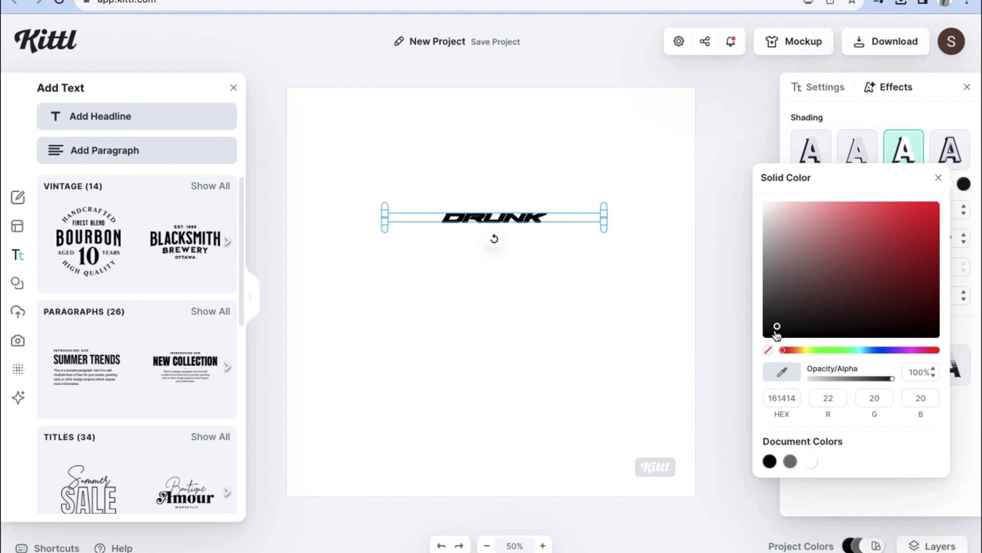
click(794, 114)
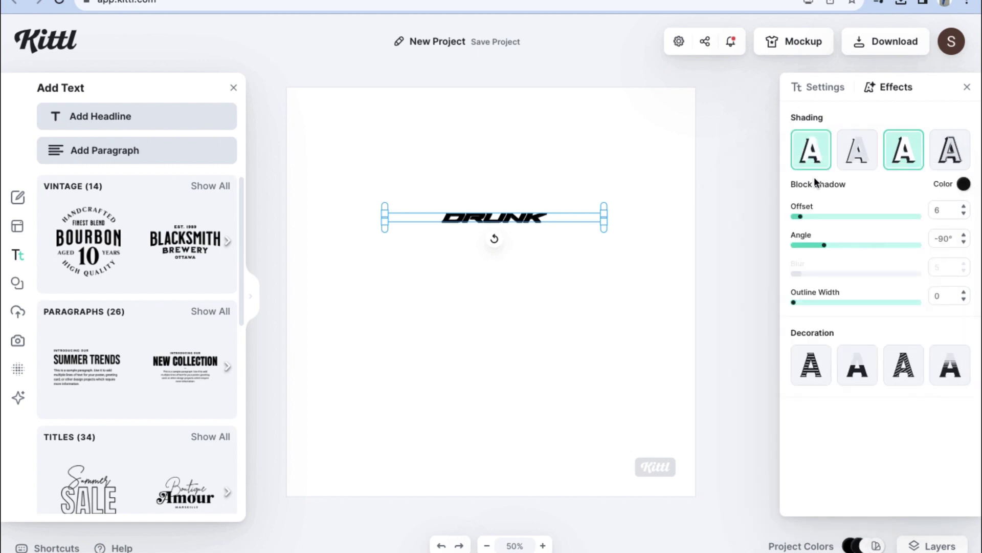
drag(800, 215, 832, 215)
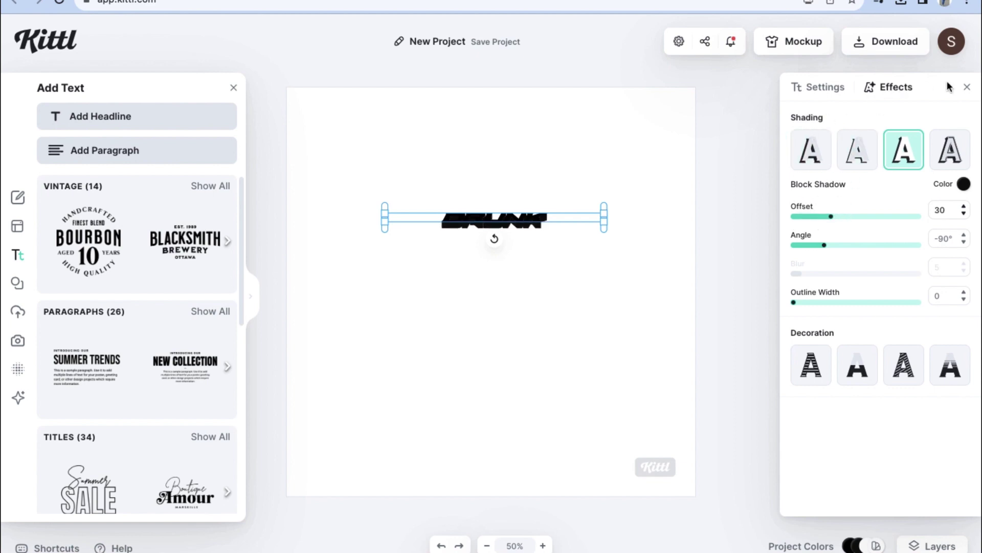
- Change the fill color of the DRUNK text to red #fc1111
click(819, 92)
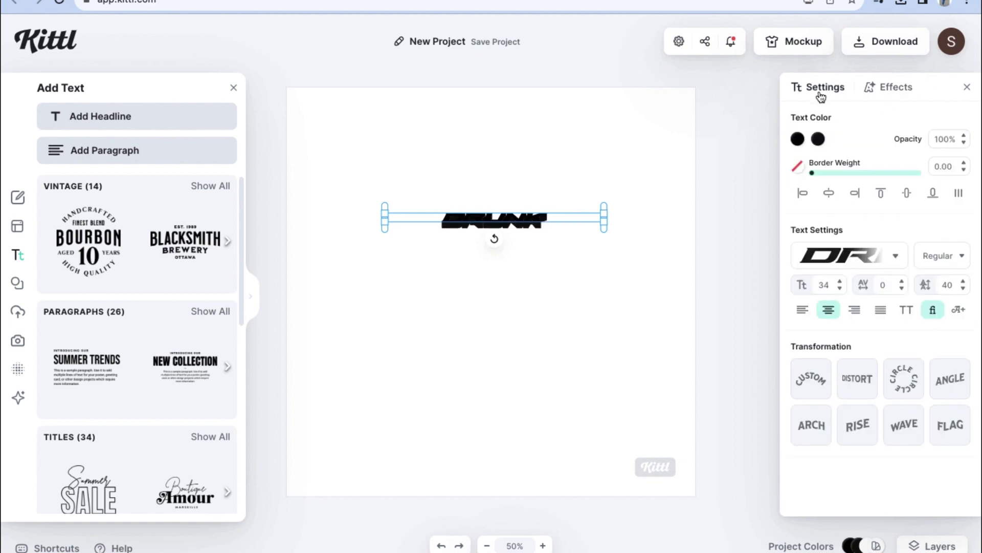
click(798, 141)
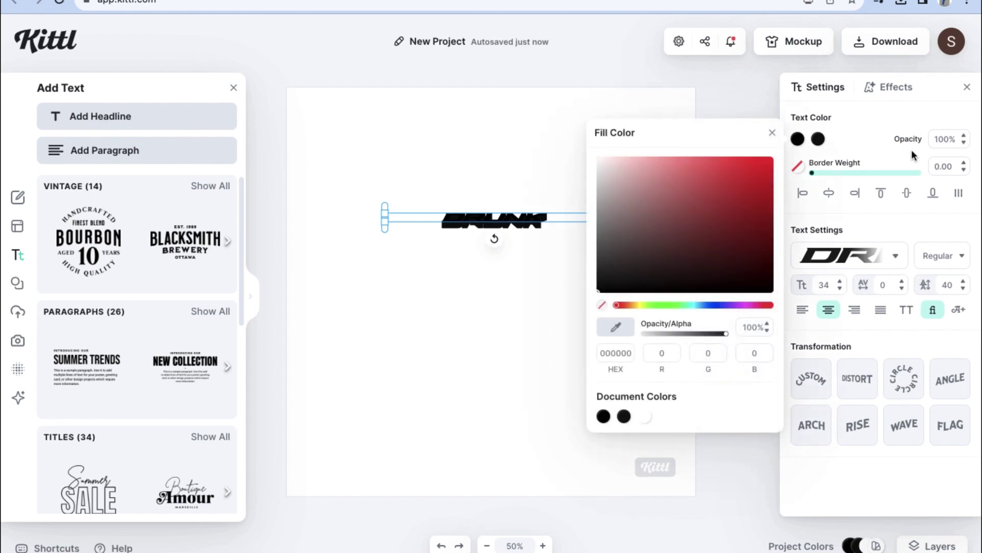
drag(612, 171, 594, 155)
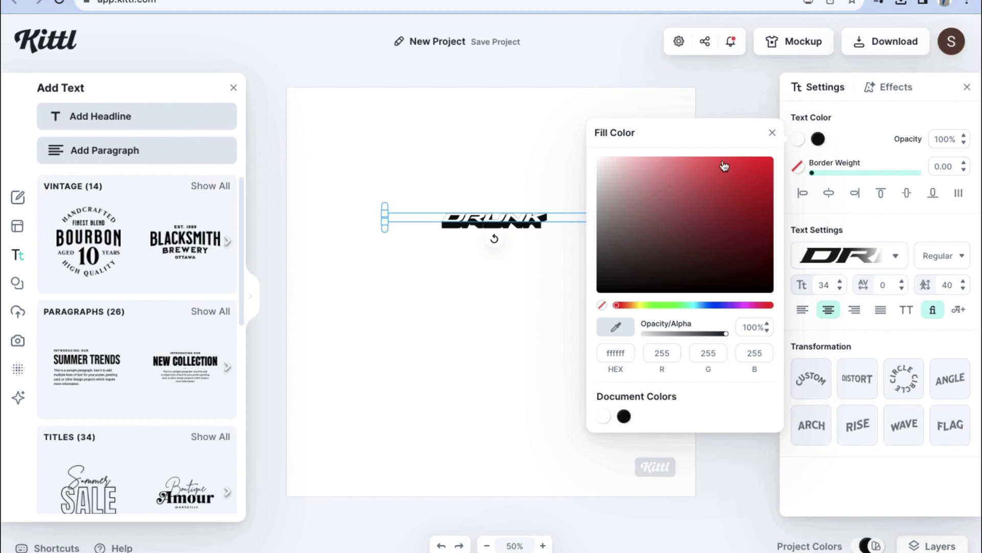
drag(759, 167, 761, 158)
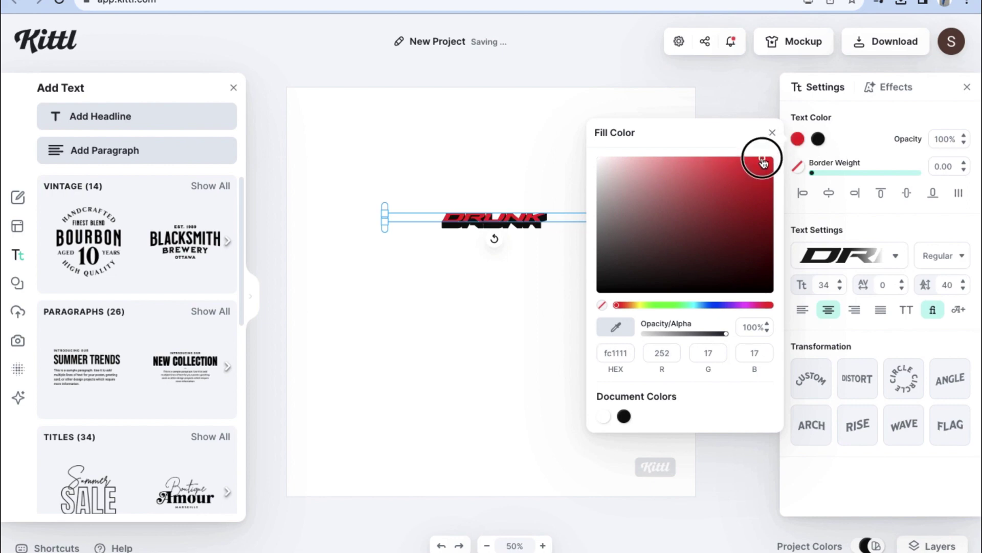
click(817, 140)
click(891, 85)
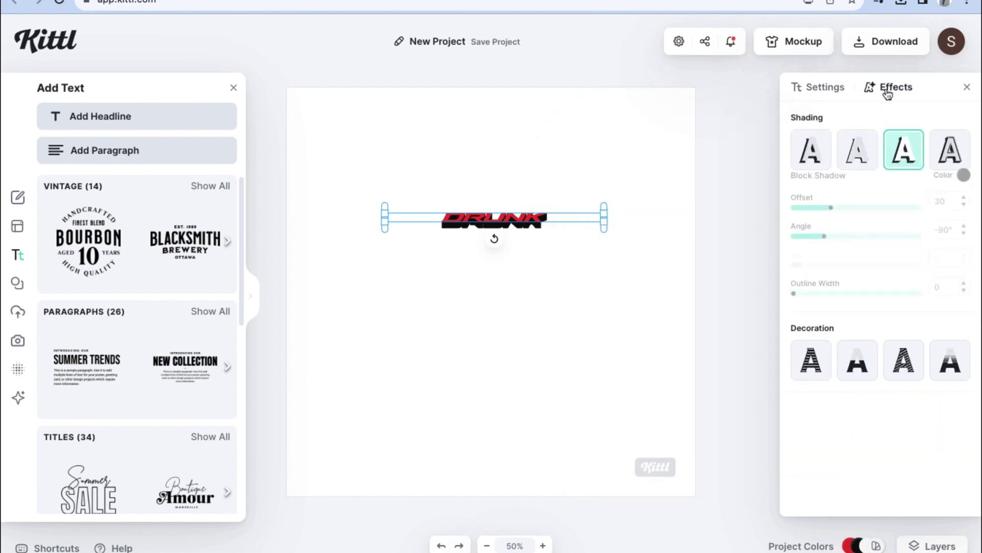
- Enlarge the DRUNK text to font size 61 and center it horizontally in the upper part of the canvas
click(605, 203)
click(533, 223)
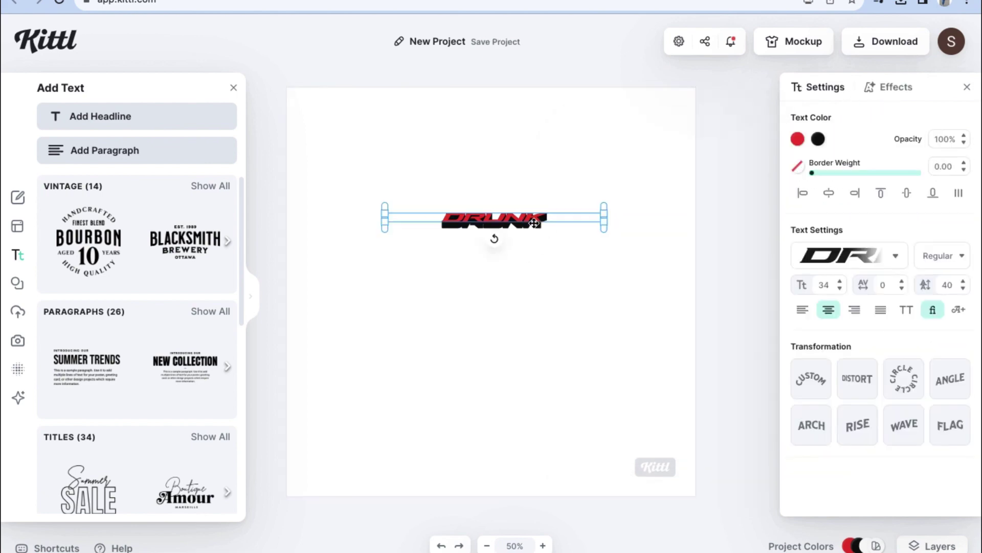
drag(383, 208, 228, 262)
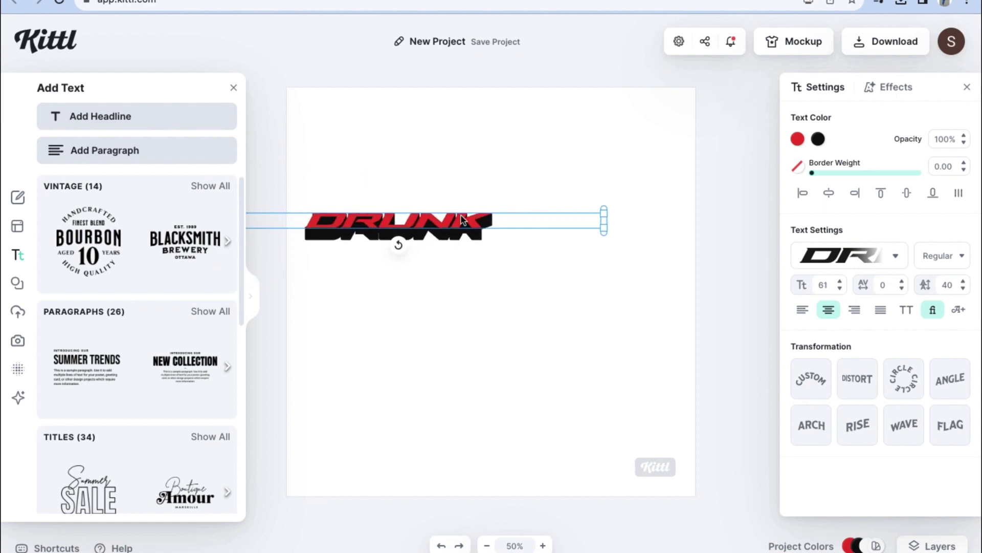
drag(460, 215, 565, 206)
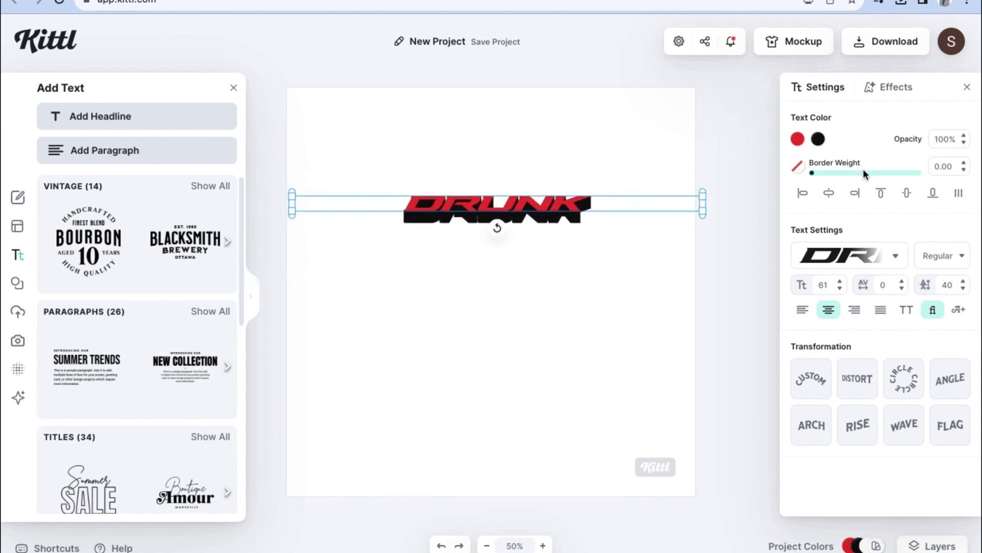
- Set the outline width of the DRUNK text's block shadow to 11
drag(812, 172, 837, 173)
click(877, 90)
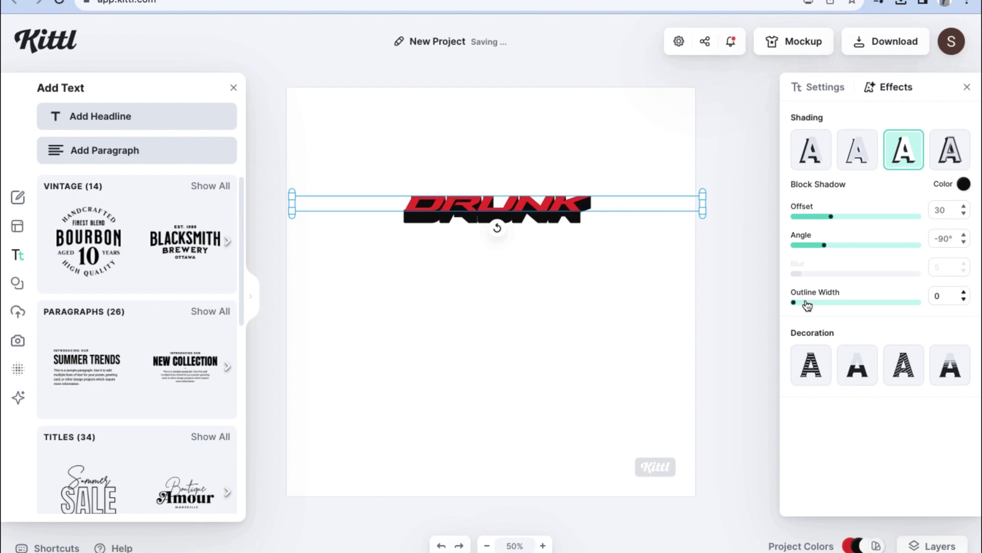
mouse_move(794, 302)
mouse_down()
mouse_move(825, 304)
mouse_move(806, 302)
mouse_up()
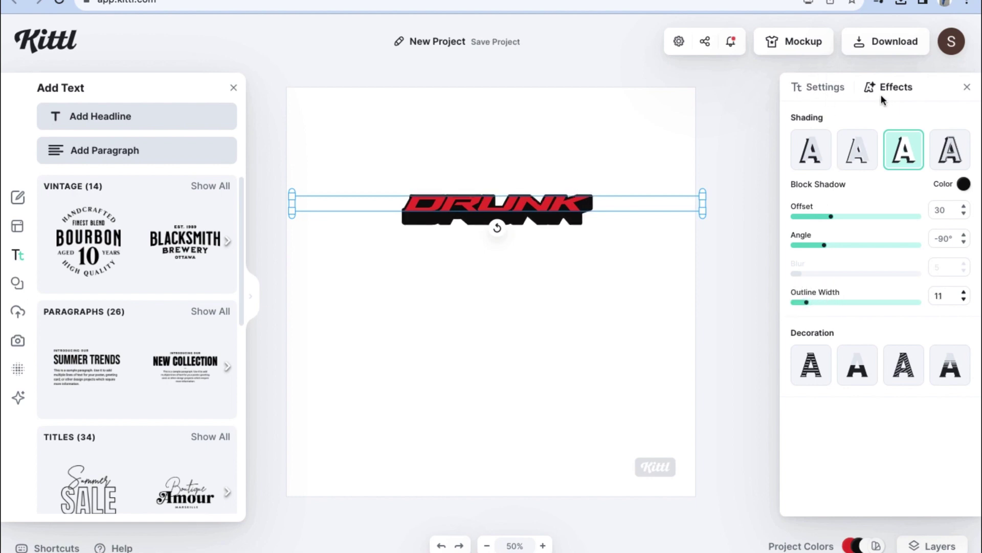
- Recolor the DRUNK text's block shadow, trying red and dark grey before settling on black
click(964, 185)
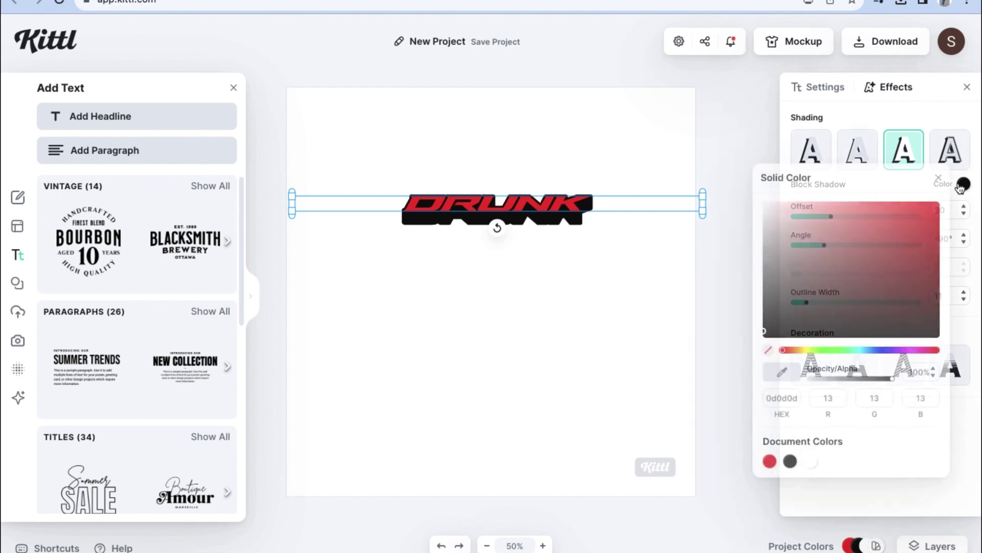
click(923, 208)
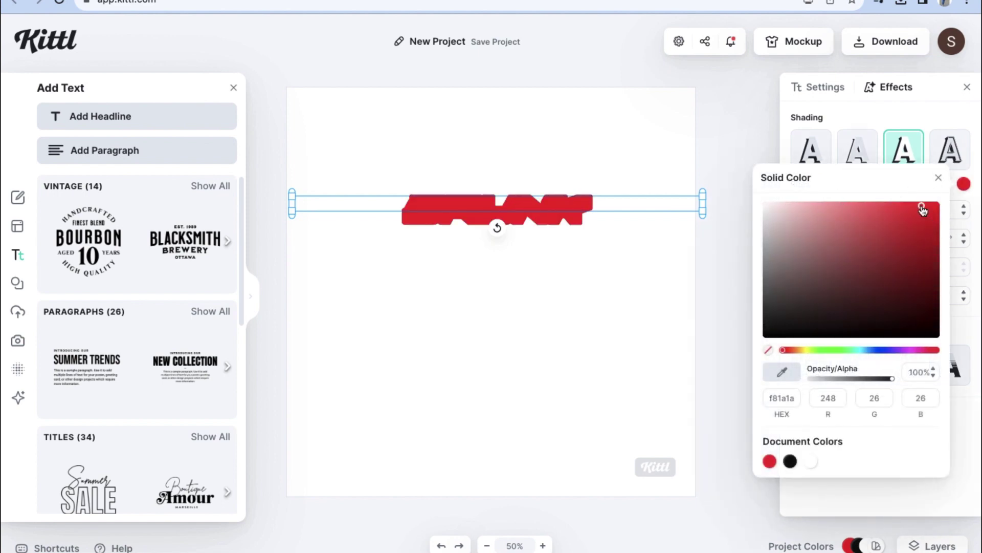
drag(798, 211, 780, 324)
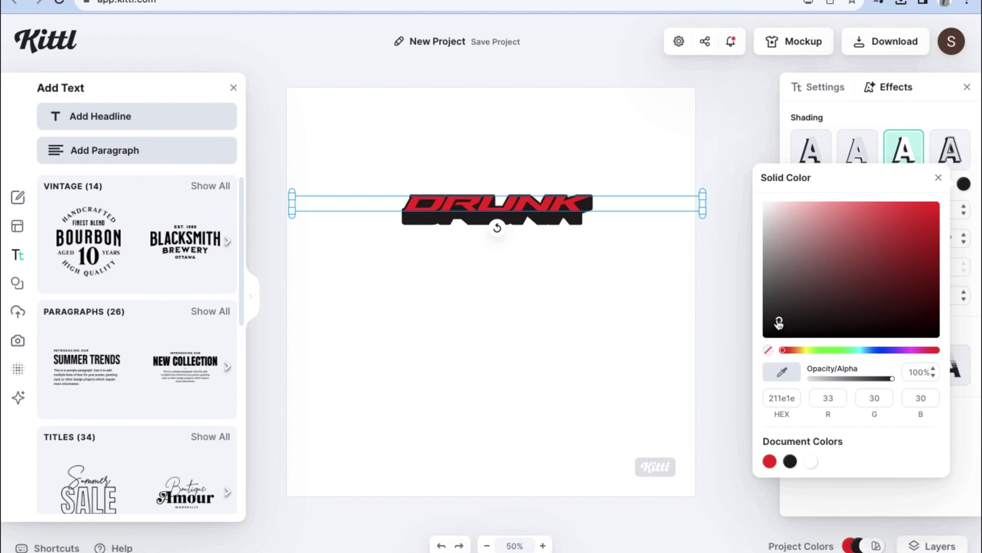
click(735, 323)
click(567, 214)
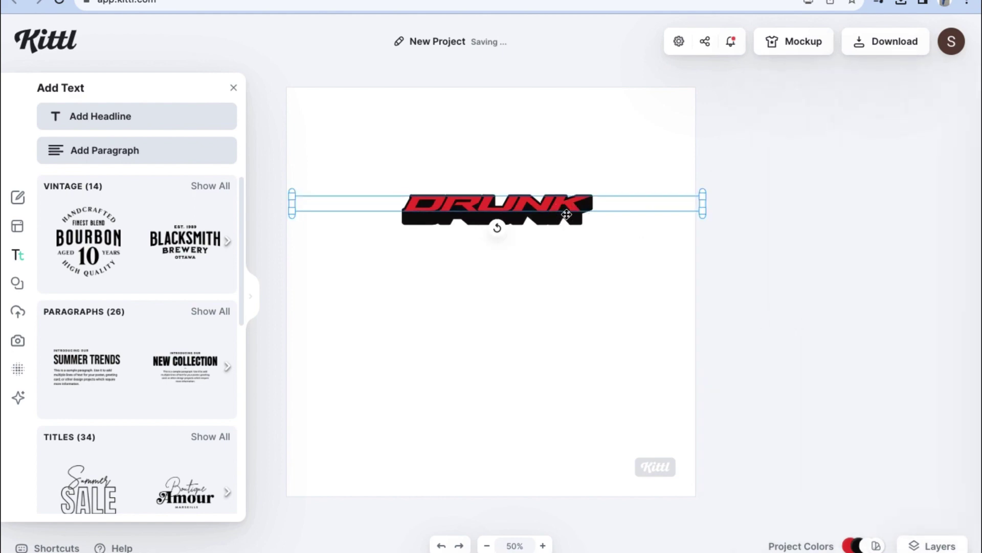
- Enlarge the DRUNK text to font size 72 and keep it in the upper part of the canvas
drag(566, 213, 540, 199)
drag(681, 190, 667, 215)
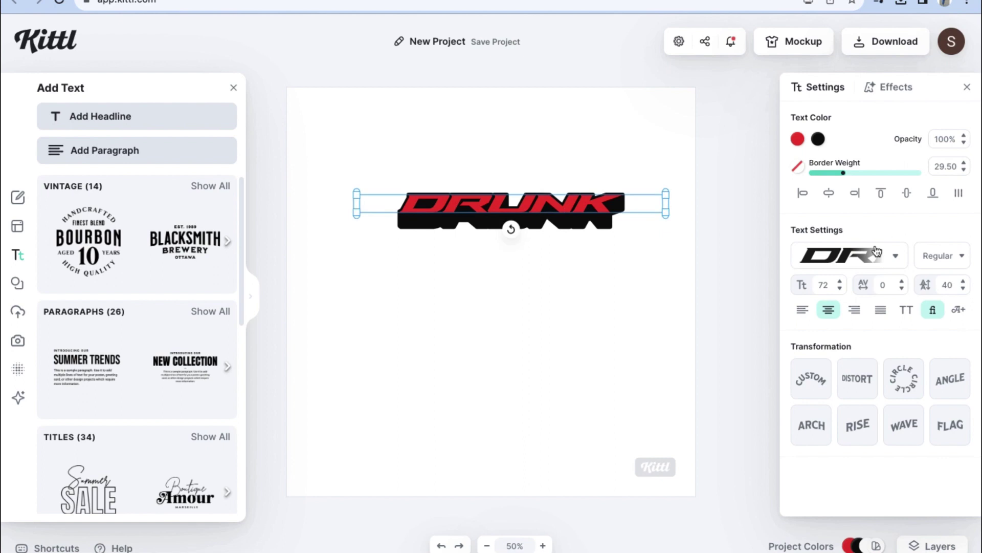
click(734, 270)
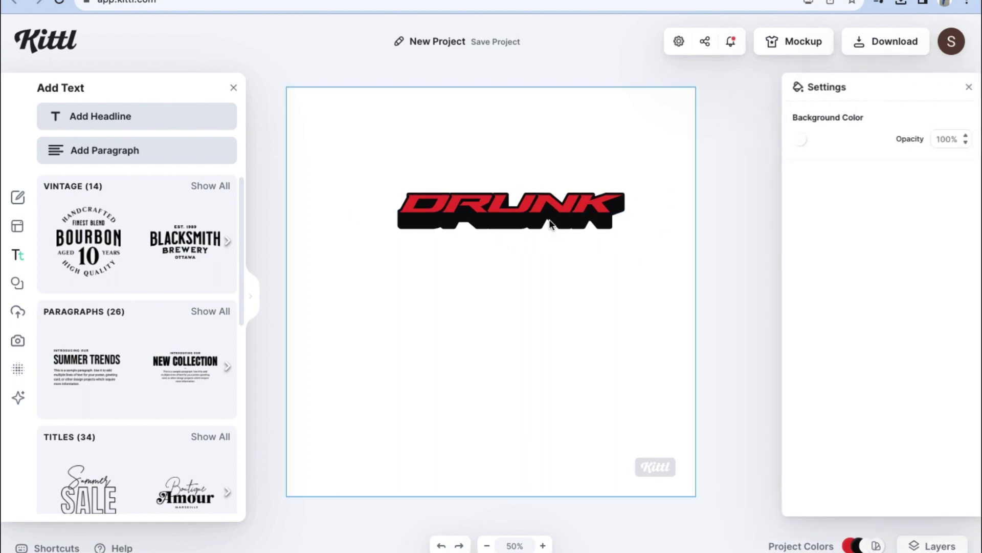
- Reopen the block shadow settings of the DRUNK text and fine-tune the shadow's angle
click(552, 207)
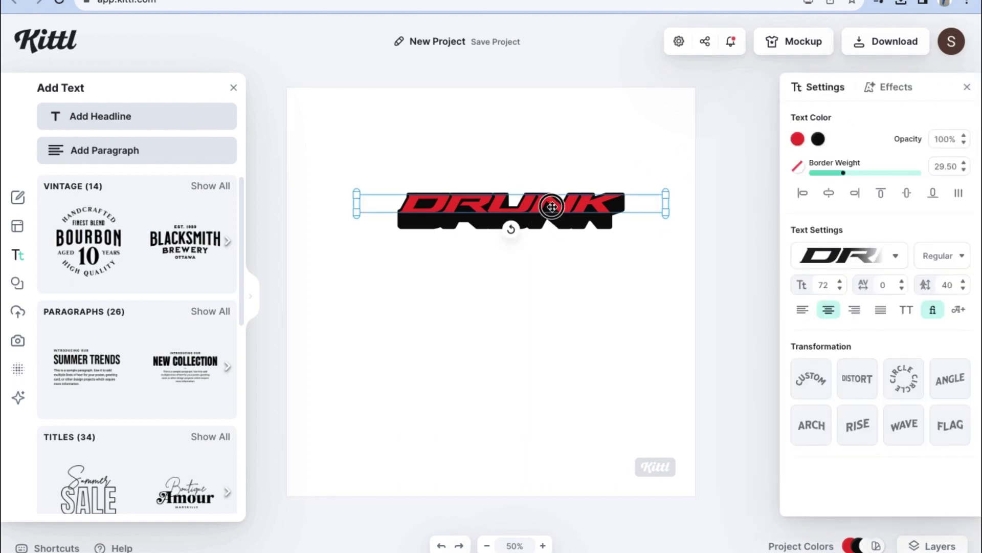
double_click(552, 207)
click(571, 248)
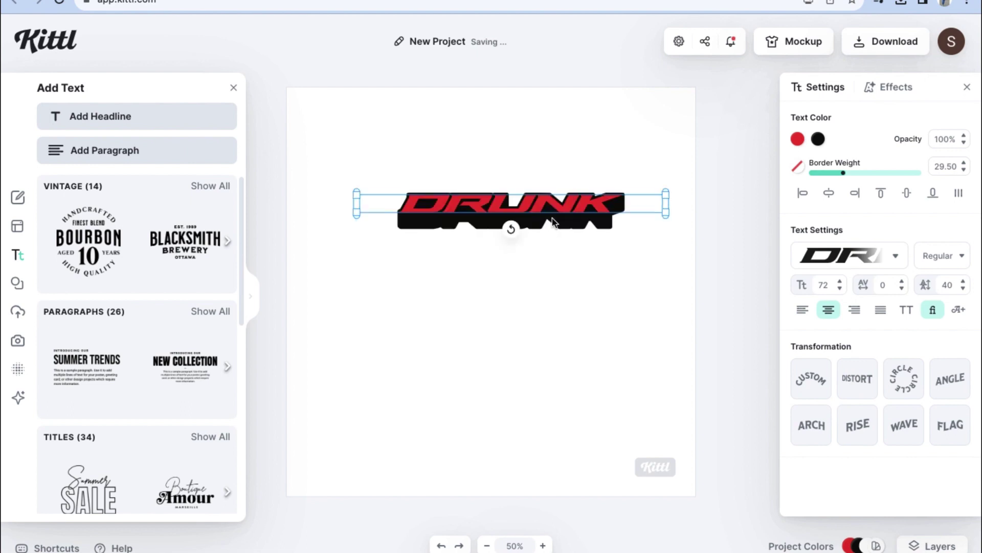
click(890, 88)
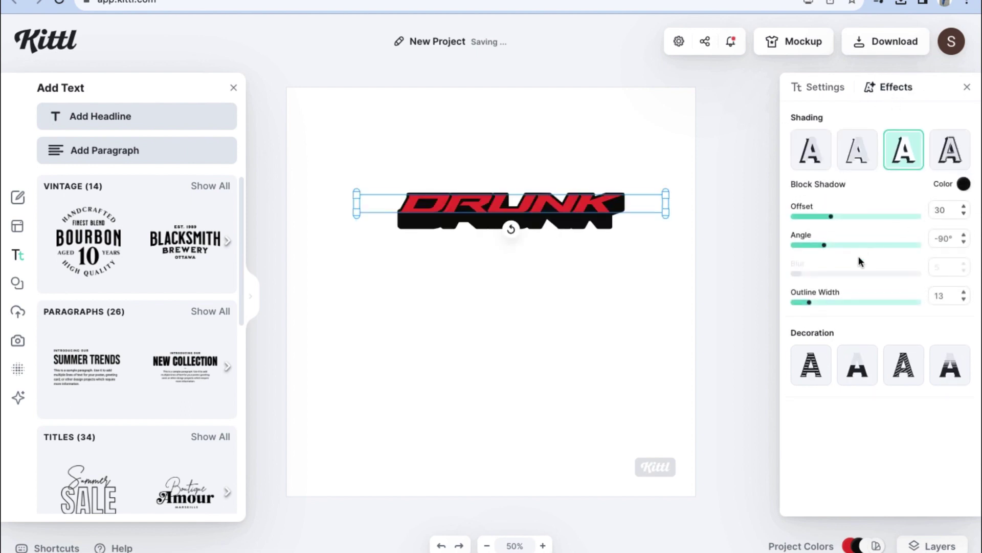
drag(817, 249, 825, 248)
click(752, 231)
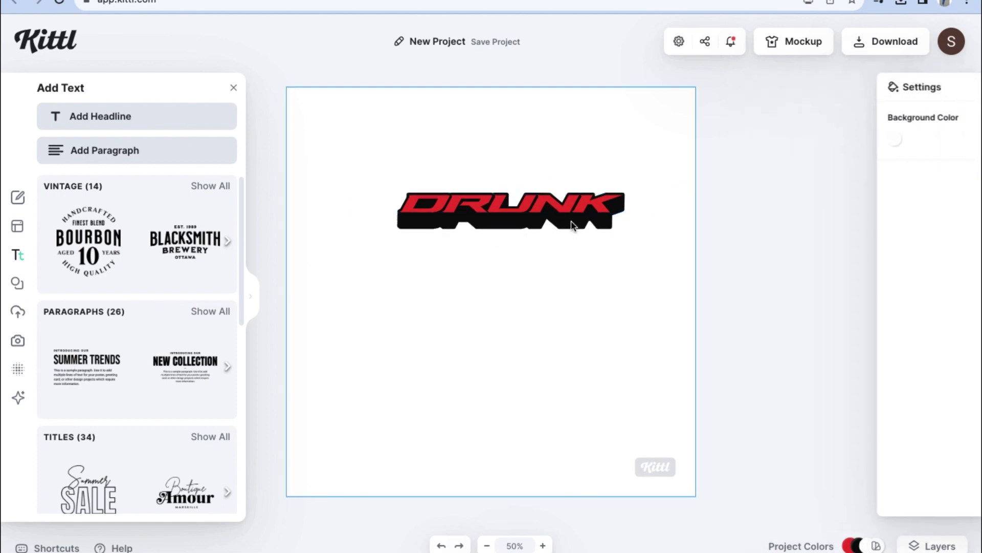
- Move the DRUNK text slightly up, duplicate it and place the copy just below the original
click(572, 214)
right_click(572, 214)
right_click(601, 221)
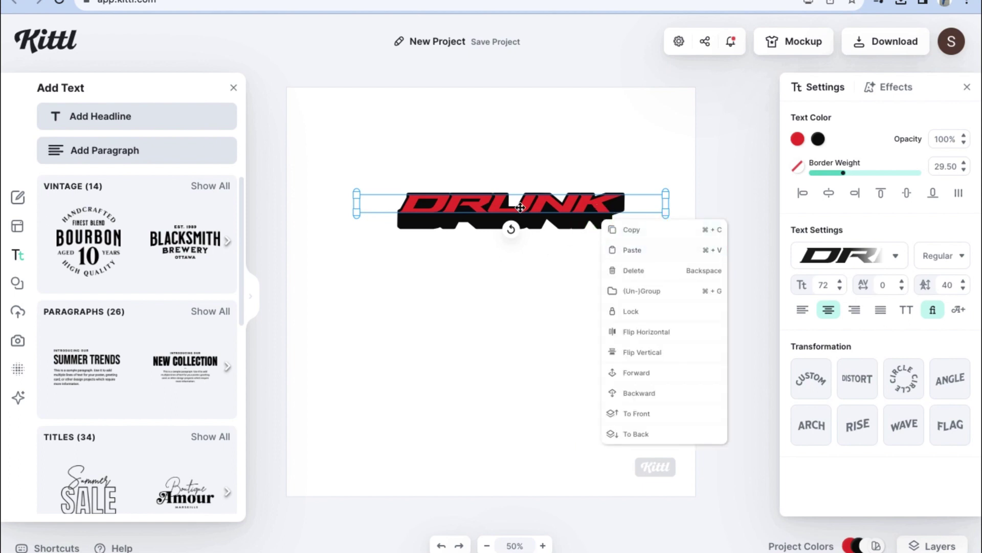
mouse_move(521, 211)
mouse_down()
mouse_move(521, 237)
mouse_move(518, 198)
mouse_up()
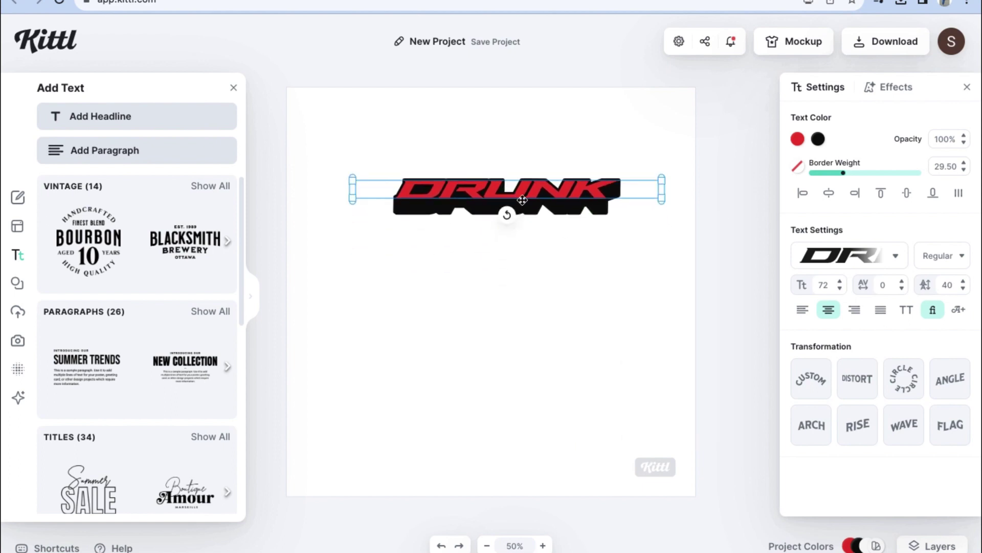
right_click(521, 201)
click(546, 229)
drag(537, 231, 558, 228)
- Change the lower copy's text to DAZED and nest it beneath DRUNK, offset to the right
double_click(559, 228)
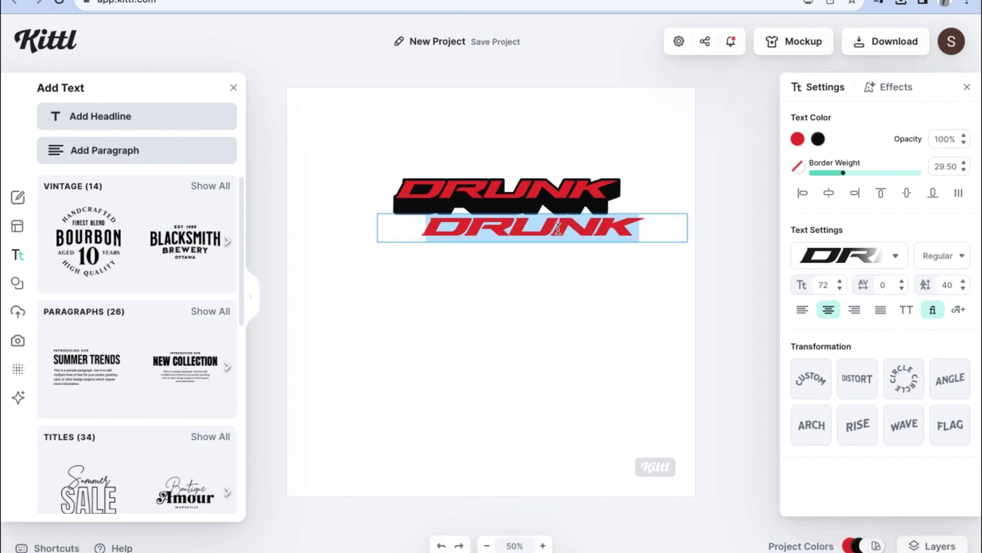
text(DAZED)
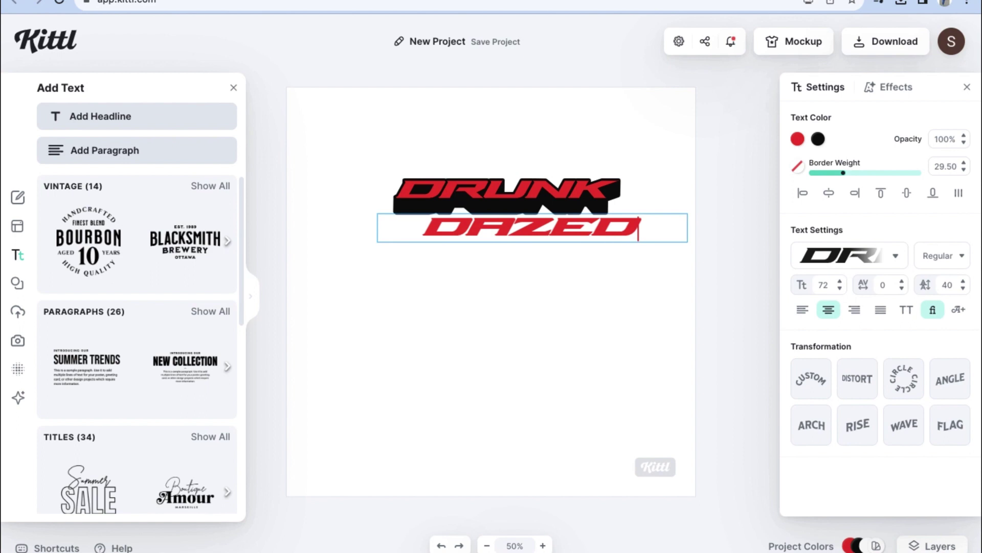
key(Escape)
drag(620, 242, 603, 222)
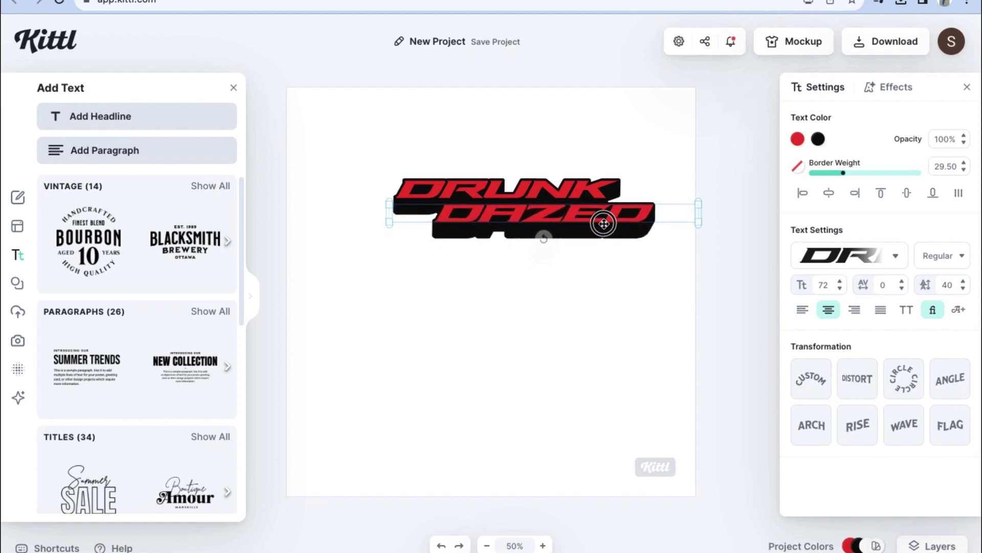
- Select the DRUNK and DAZED texts together and center them horizontally on the canvas
click(617, 276)
click(614, 223)
click(631, 285)
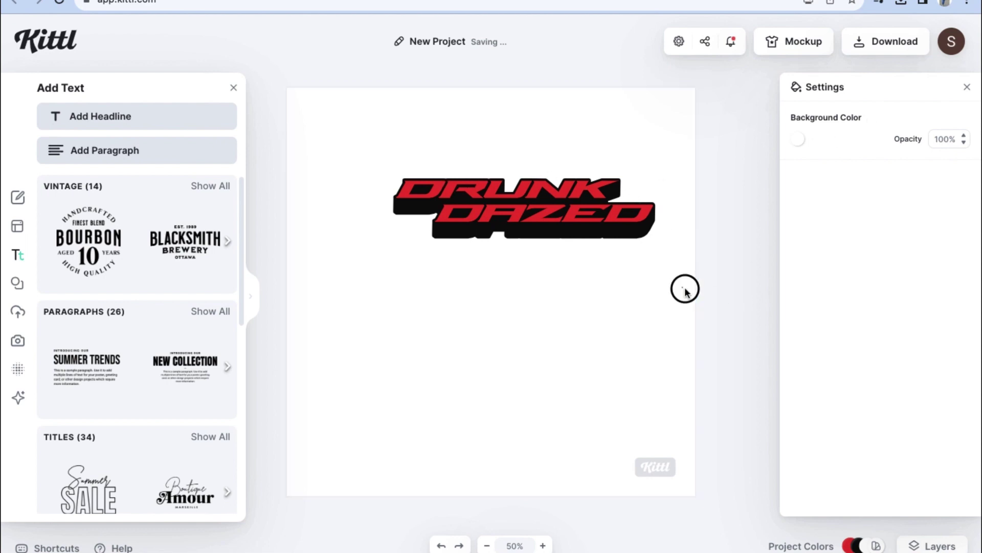
drag(684, 287, 482, 149)
drag(555, 209, 526, 226)
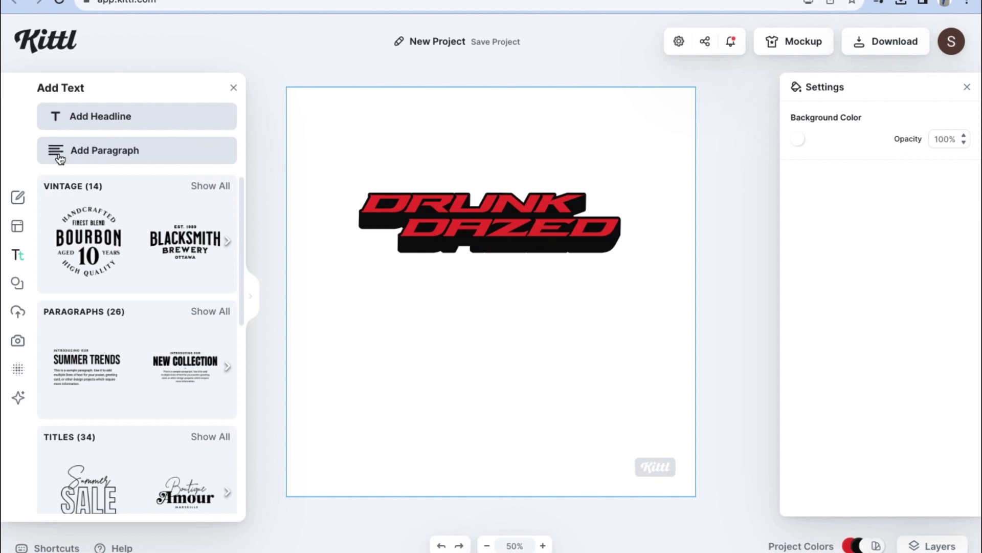
- Search the elements for "y2k", add the halftone dot ellipse and enlarge it over the lettering
click(17, 282)
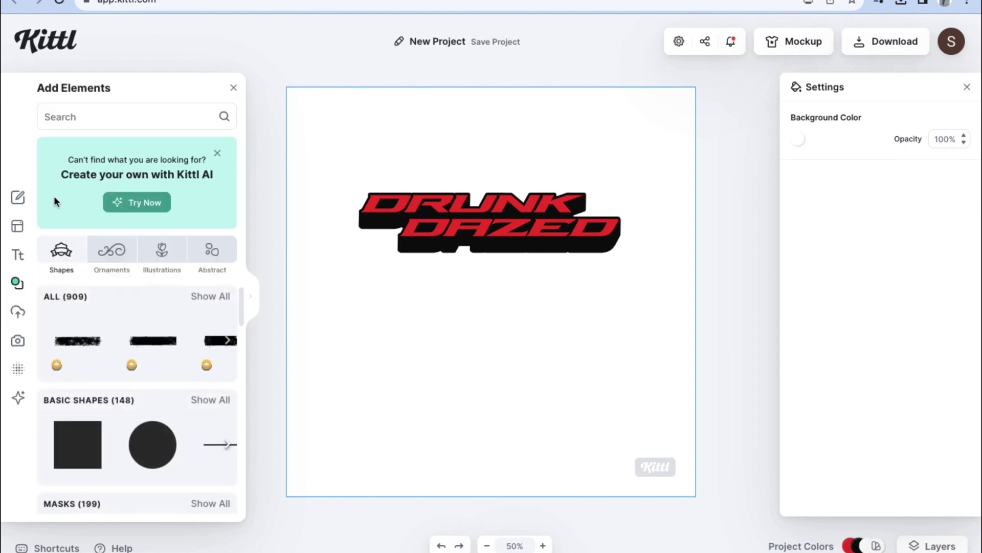
click(113, 115)
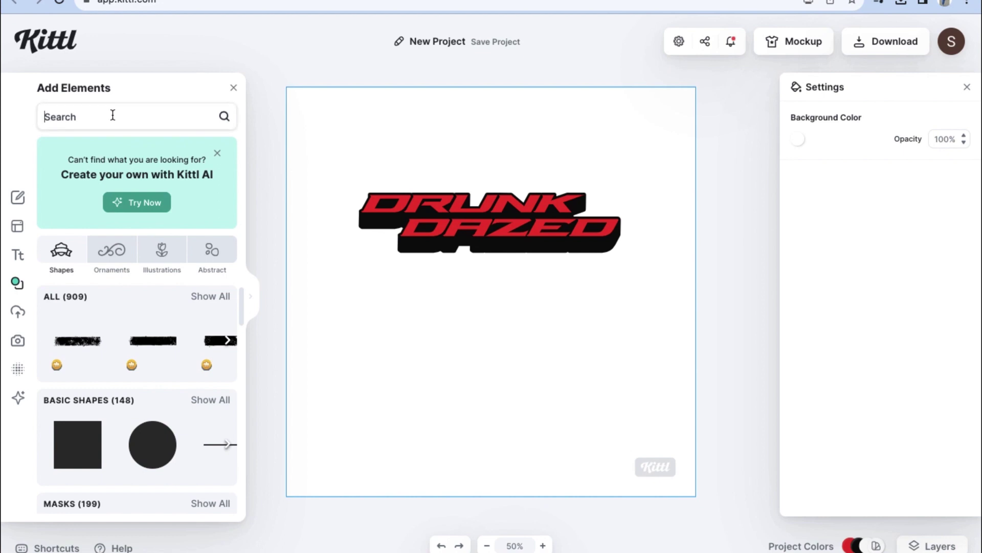
text(y2k)
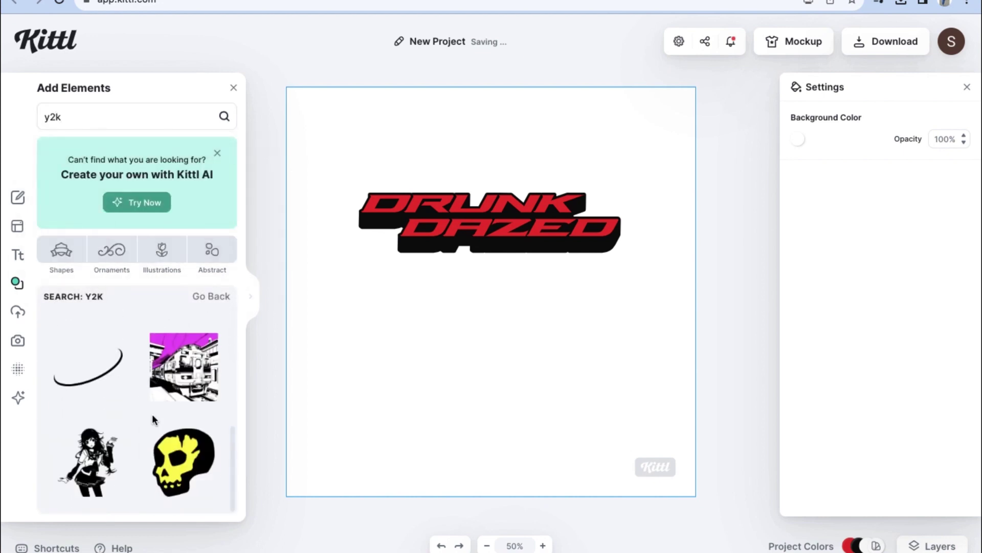
scroll(154, 414, down, 10)
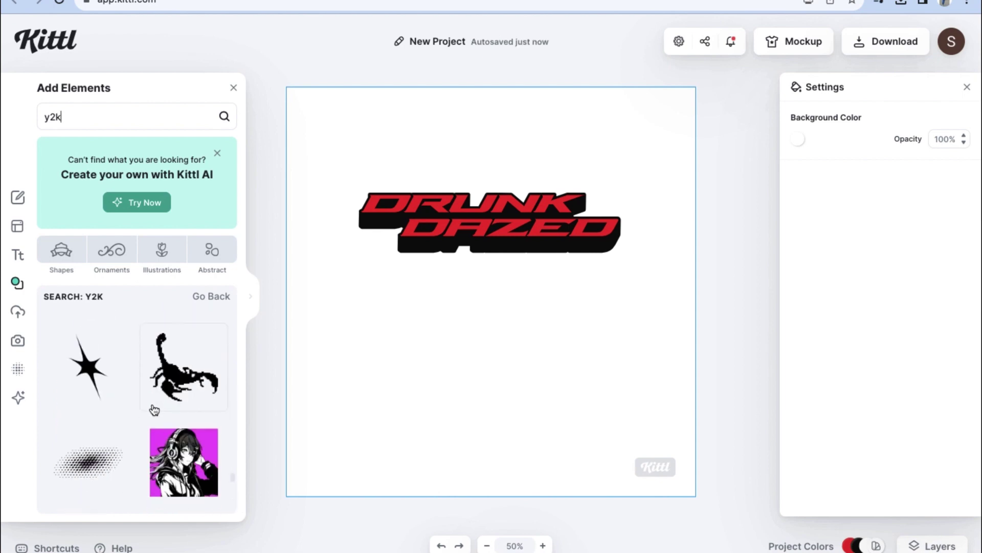
click(87, 455)
drag(482, 298, 410, 210)
drag(486, 233, 628, 258)
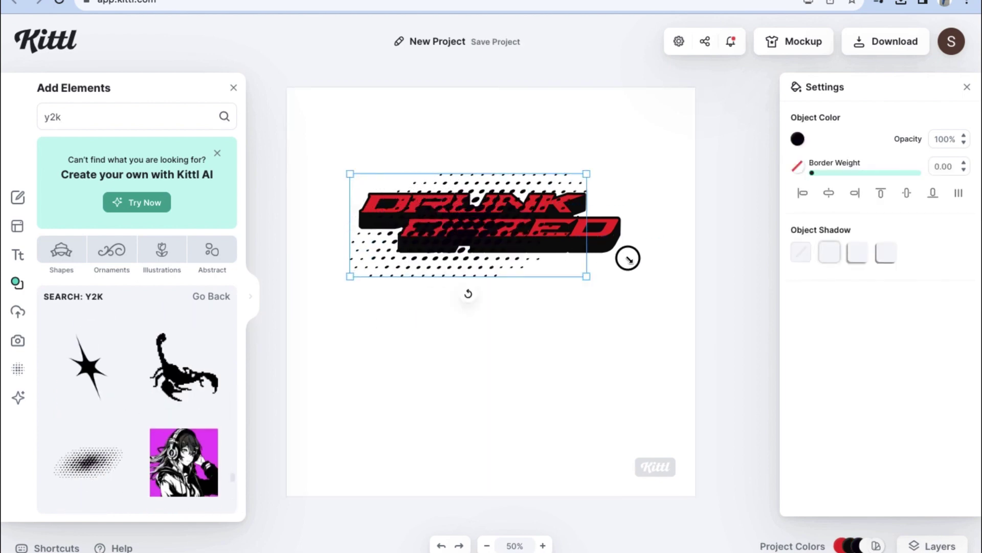
- Send the halftone dots behind the lettering, then shrink and position them around the upper-left part of the logo
right_click(471, 236)
click(509, 445)
drag(517, 179, 494, 178)
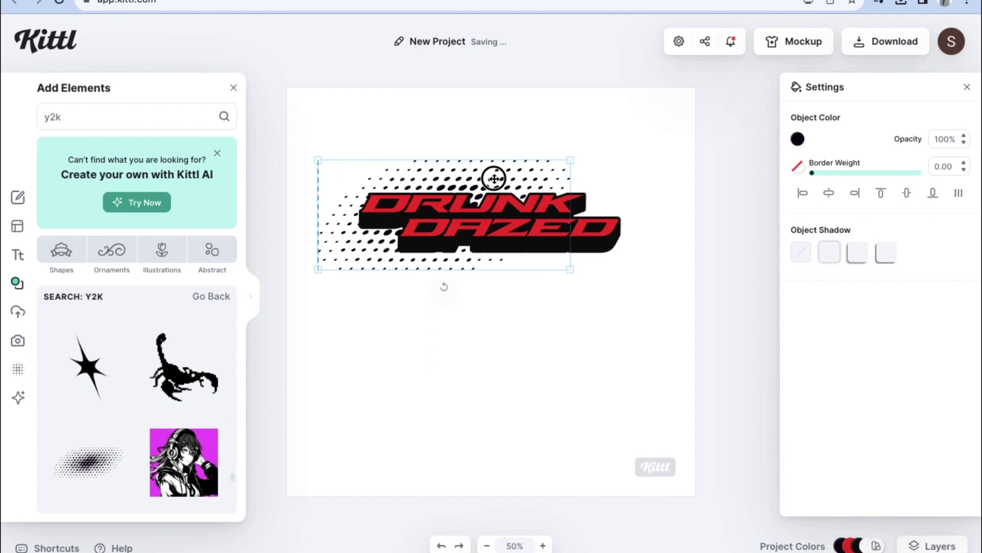
drag(570, 270, 507, 242)
drag(438, 190, 452, 193)
click(764, 225)
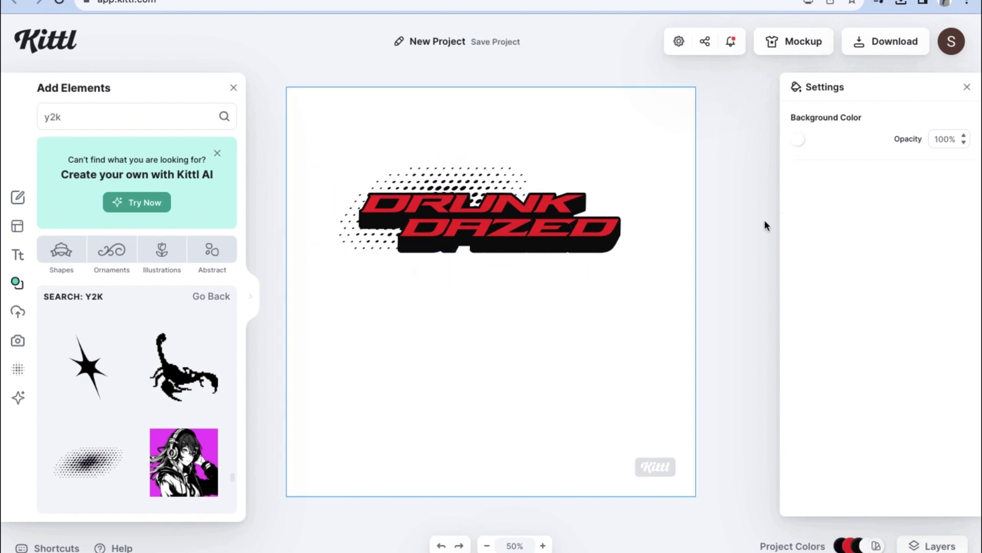
- Add the curved blade shape from the y2k elements, size it around the logo's right end and send it behind the text
scroll(154, 409, down, 10)
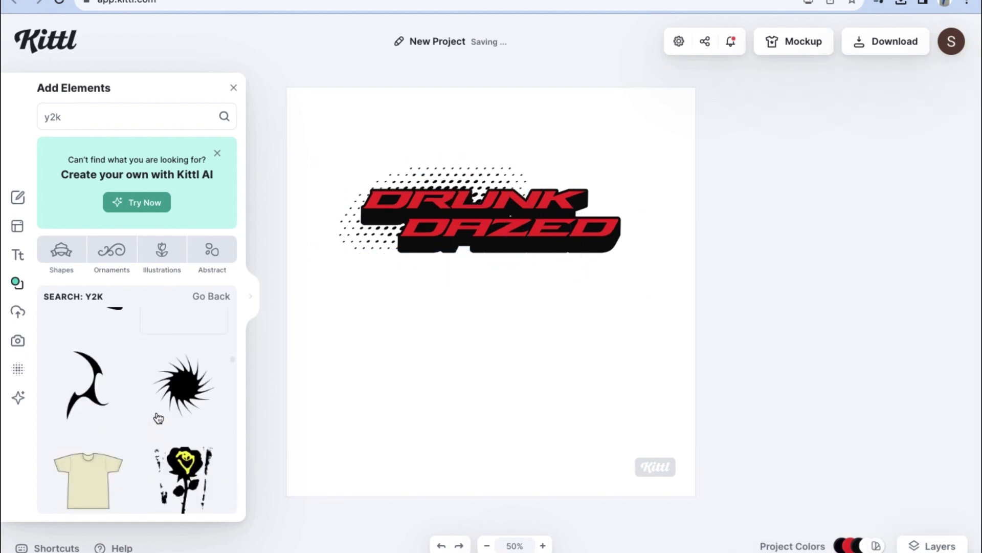
click(87, 384)
drag(538, 316, 638, 256)
drag(574, 163, 583, 176)
drag(640, 202, 611, 193)
right_click(577, 244)
click(613, 456)
click(617, 381)
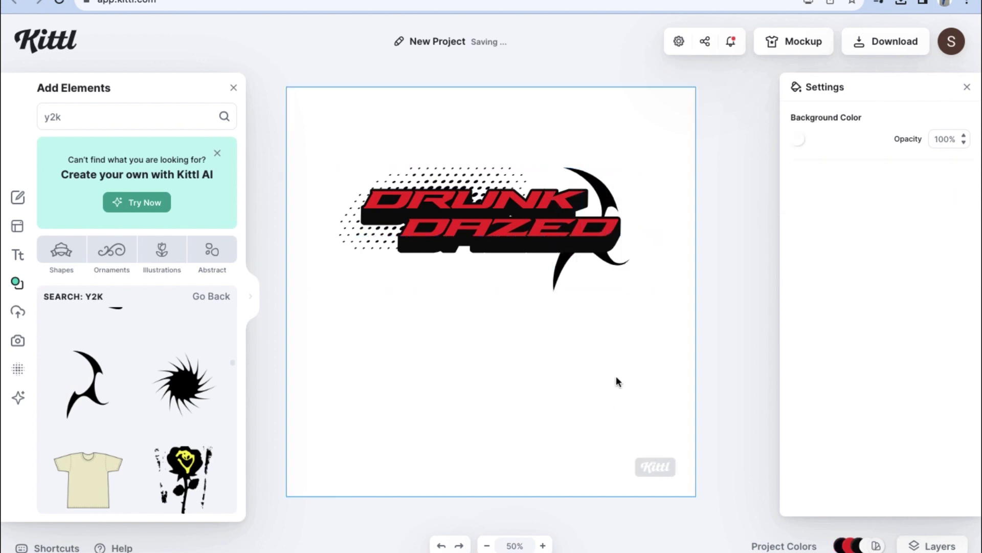
- Duplicate the curved blade shape, rotate the copy and tuck it behind the left part of the logo
click(569, 259)
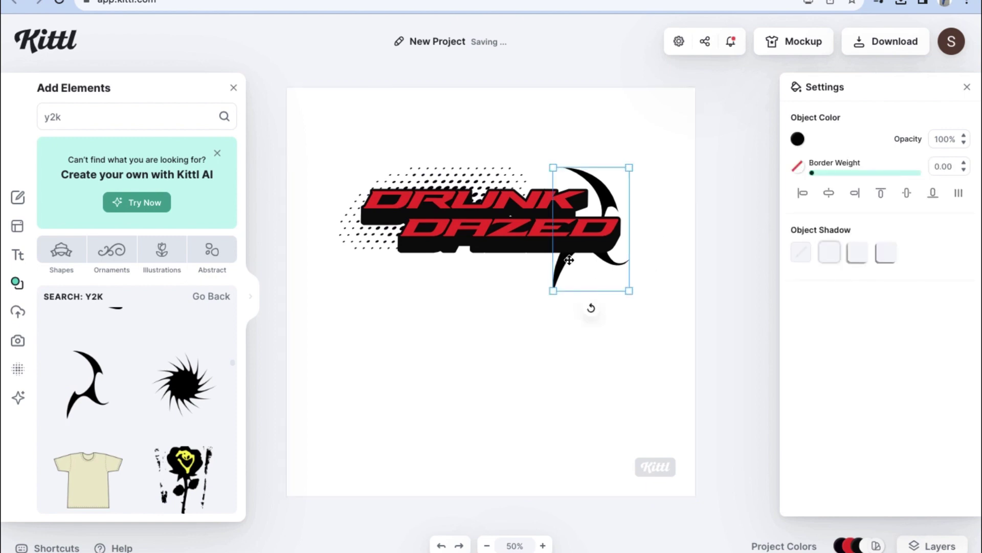
key(super+v)
drag(584, 279, 375, 259)
right_click(570, 264)
click(585, 278)
right_click(586, 281)
click(602, 310)
drag(397, 303, 428, 124)
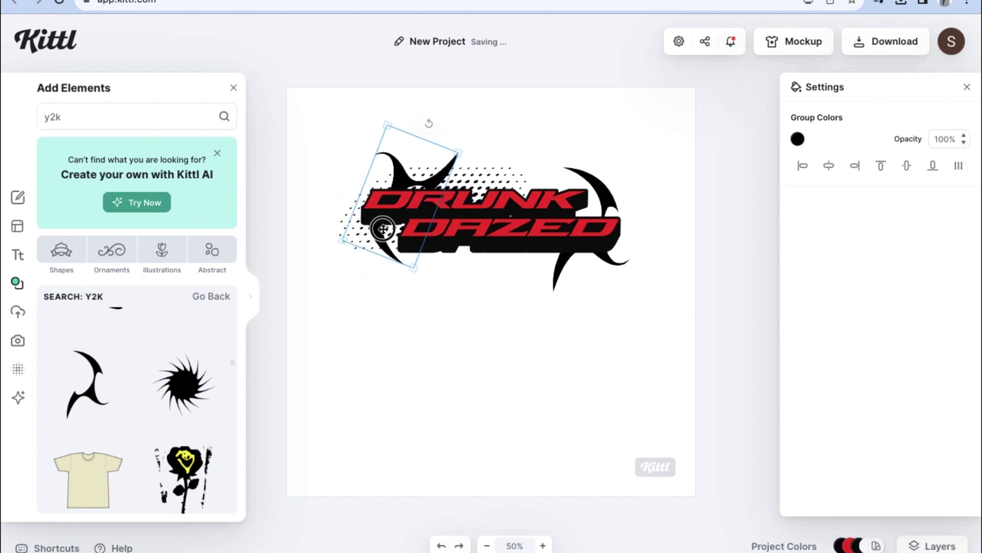
drag(383, 228, 423, 261)
click(461, 305)
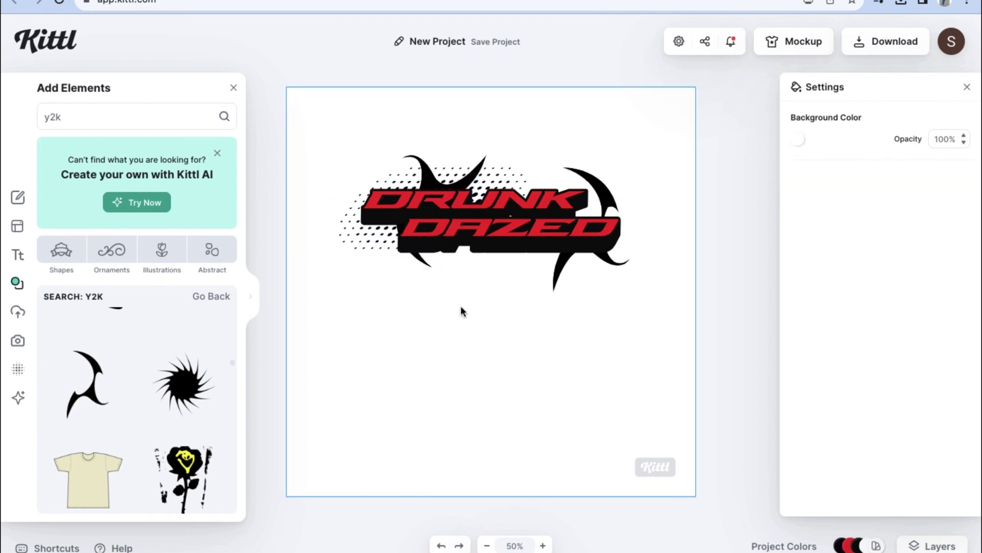
- Clear the y2k element search and add a square from the basic shapes to the canvas
click(128, 116)
key(BackSpace)
key(BackSpace)
key(BackSpace)
click(244, 260)
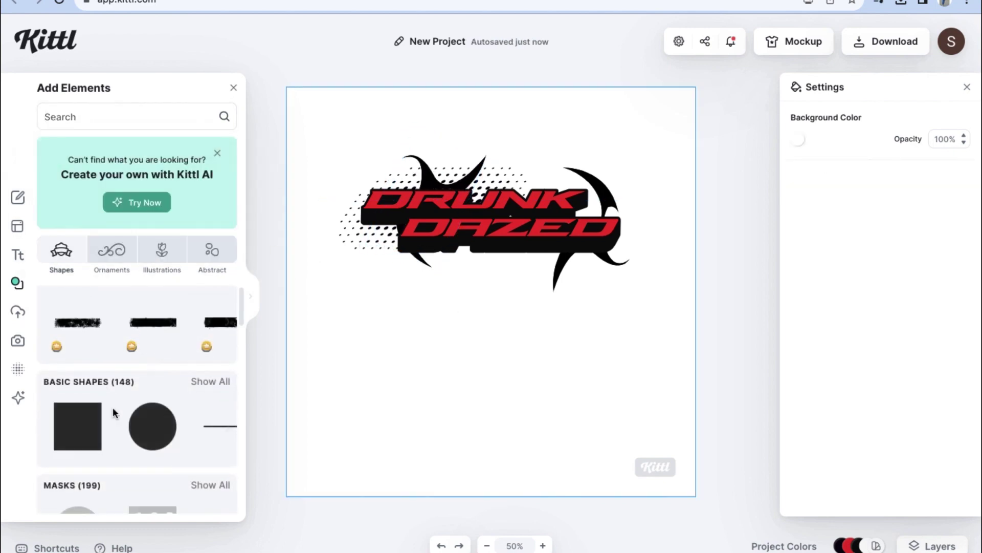
click(114, 410)
- Flatten the square into a thin black bar filling the gaps along the lower edge of DAZED's block shadow
drag(495, 317, 507, 252)
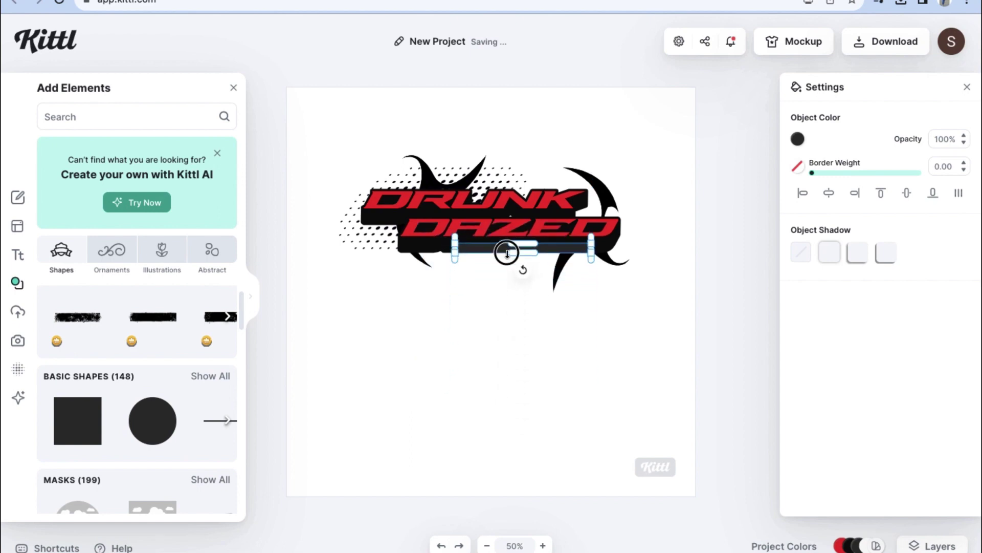
drag(592, 249, 496, 238)
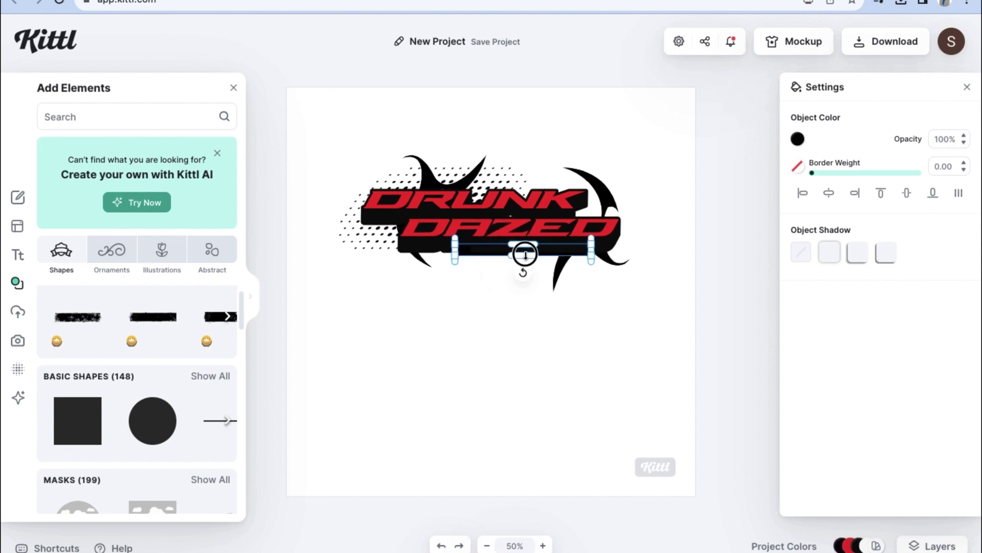
click(494, 304)
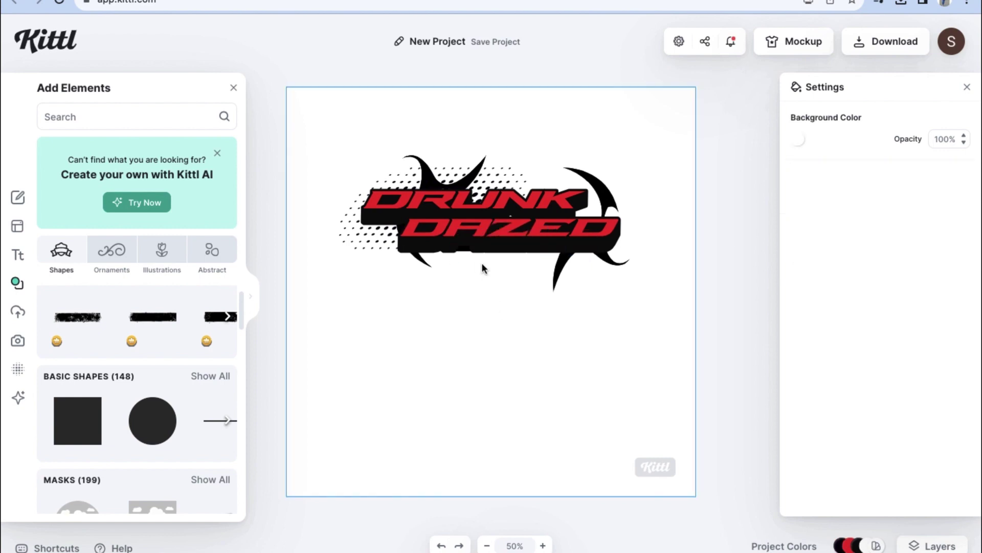
- Stretch the left end of the black bar further left along the lower edge of DAZED's shadow
click(465, 243)
click(496, 248)
drag(456, 250, 430, 246)
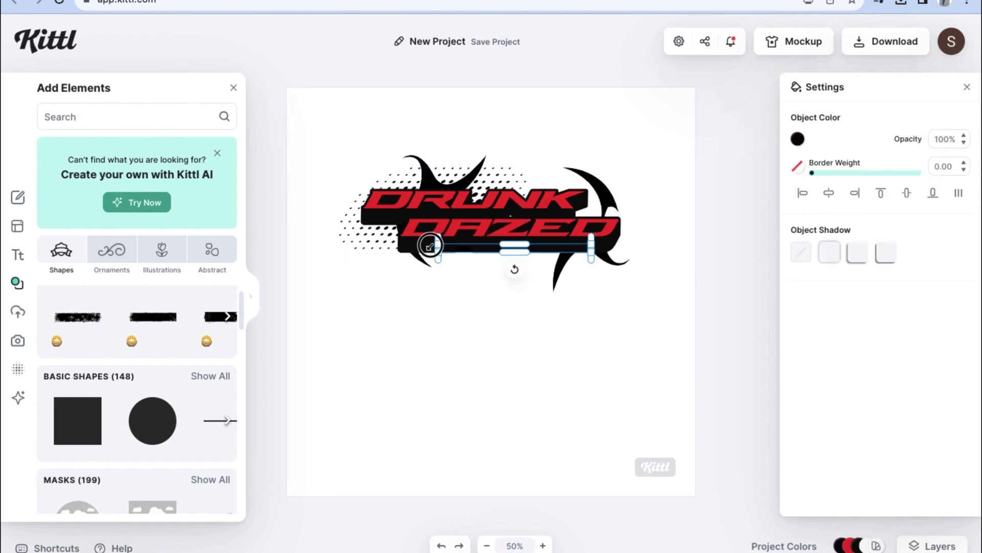
click(472, 340)
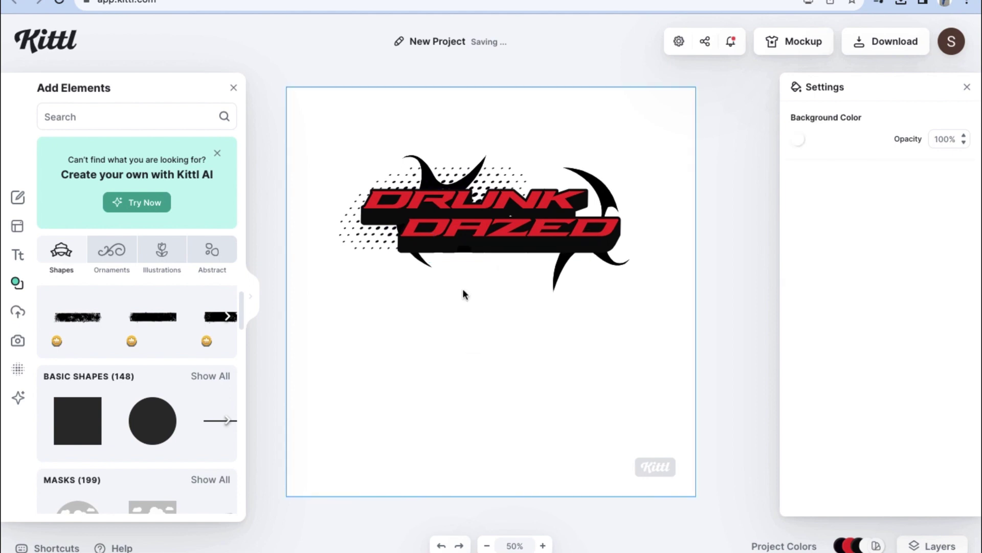
- Add a small black (000000) square over the gap between DRUNK and DAZED and send it behind the lettering
click(82, 424)
drag(489, 344, 567, 327)
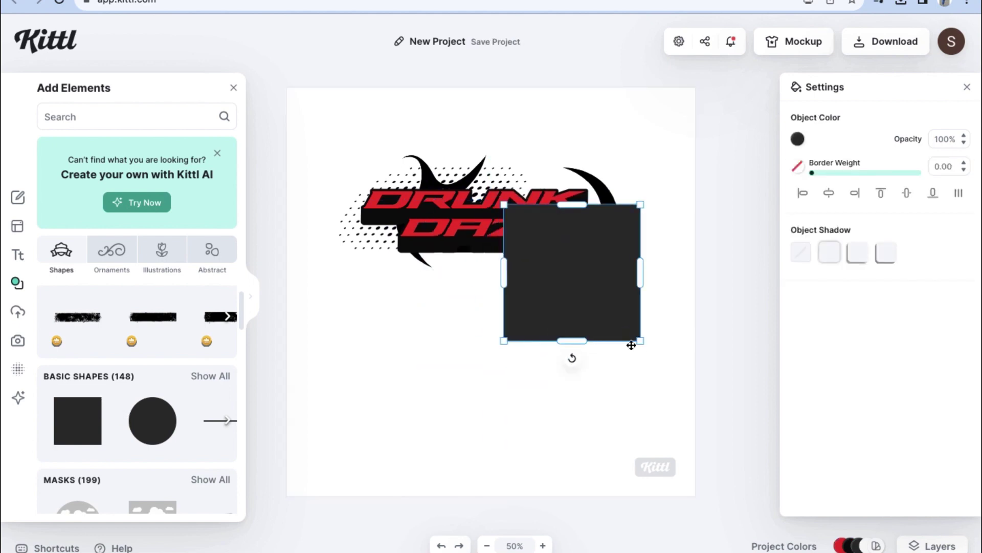
drag(637, 341, 521, 239)
click(798, 139)
click(603, 410)
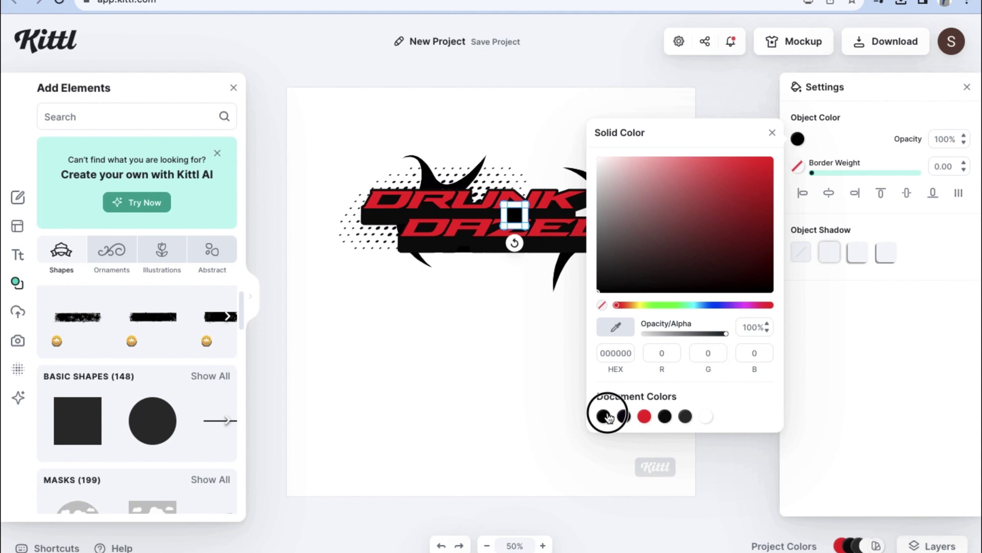
right_click(514, 214)
click(503, 430)
click(504, 431)
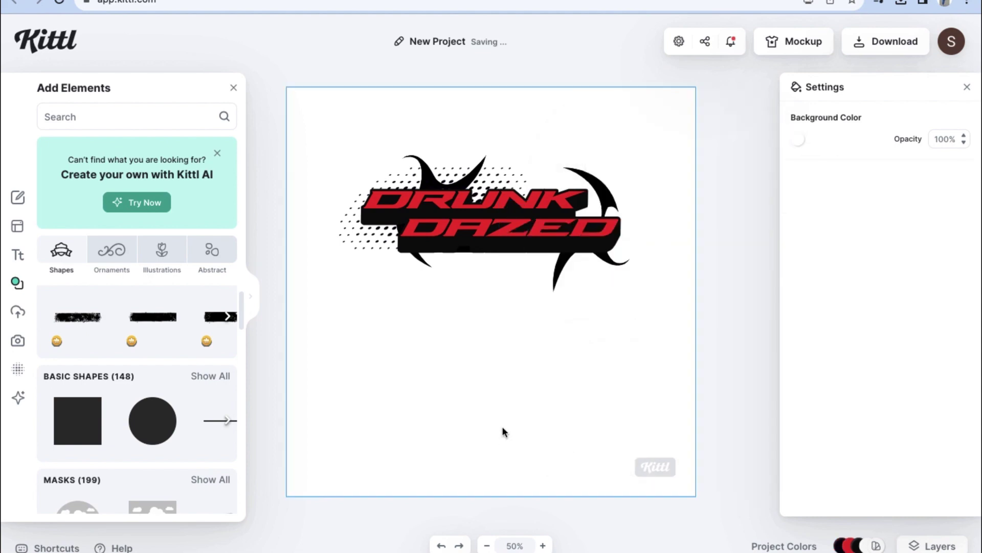
- Clear the artboard by moving the finished DRUNK DAZED logo completely off the canvas
drag(325, 125, 563, 225)
drag(519, 218, 385, 257)
click(487, 546)
click(485, 278)
click(554, 386)
click(358, 252)
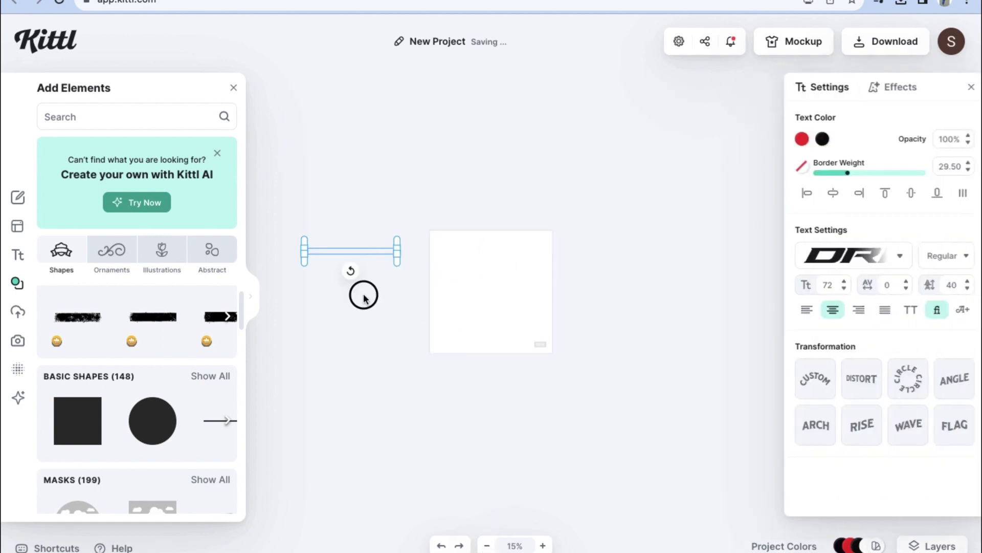
click(364, 294)
key(ctrl+a)
key(Delete)
click(512, 320)
click(543, 545)
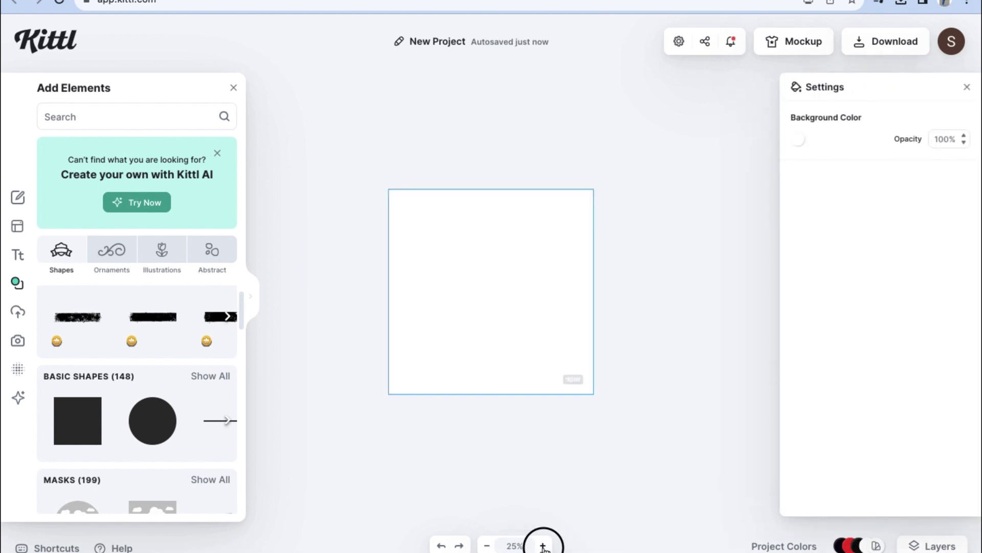
click(543, 545)
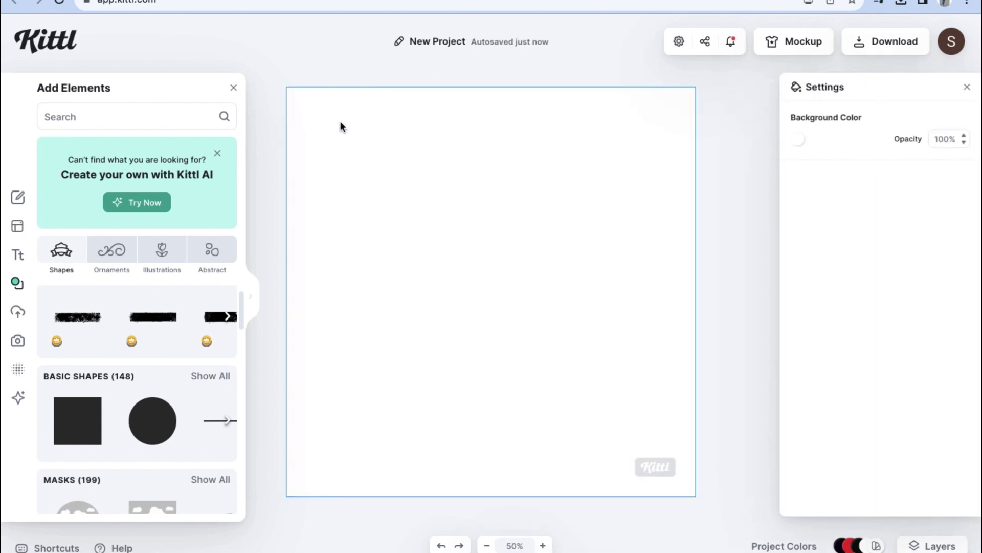
- Add a headline reading "Hype" and set its typeface to Rondure Display
click(17, 256)
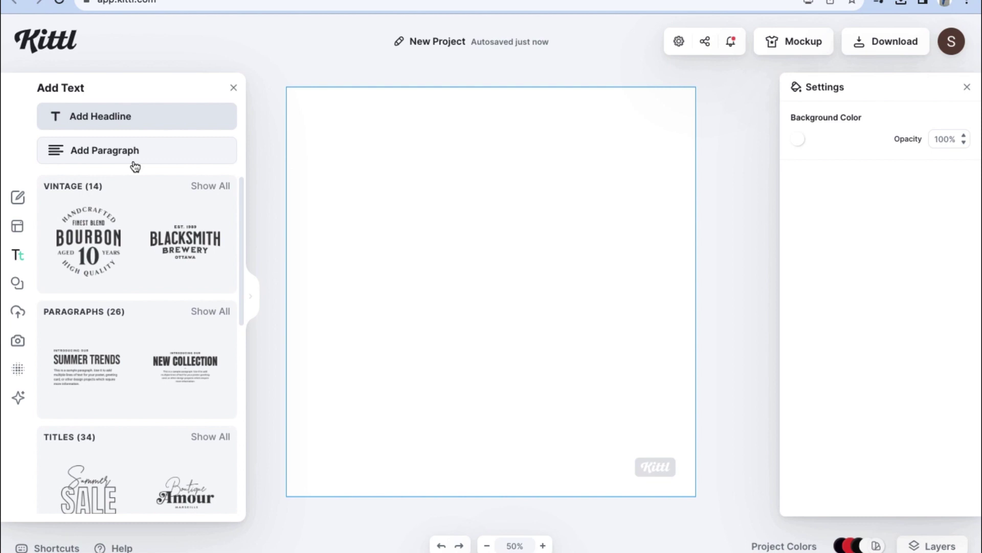
click(118, 125)
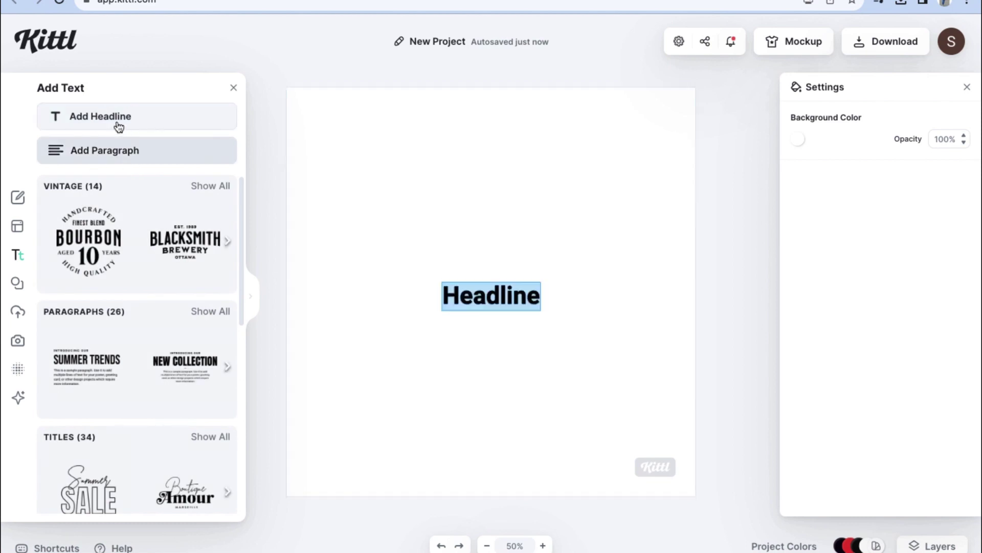
double_click(503, 292)
text(Hype)
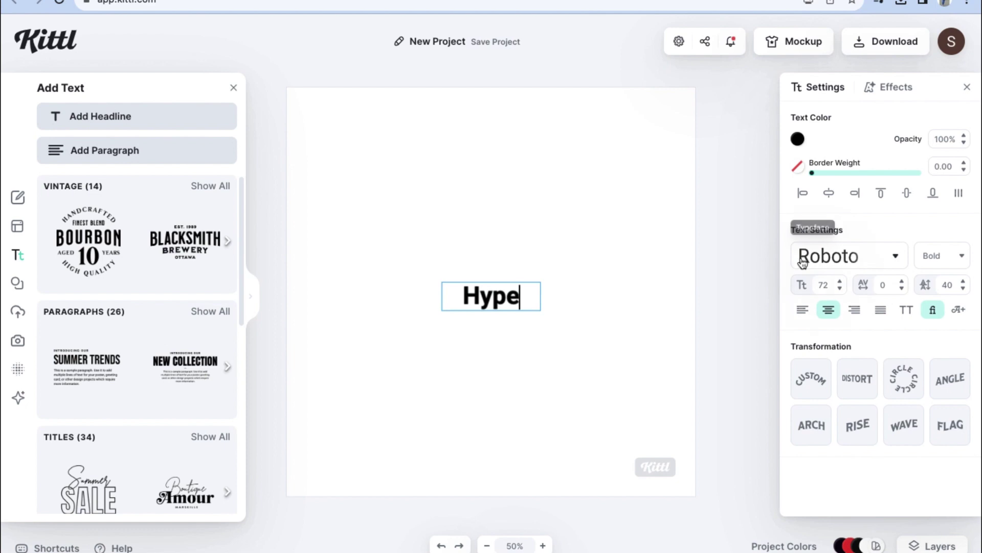
click(803, 263)
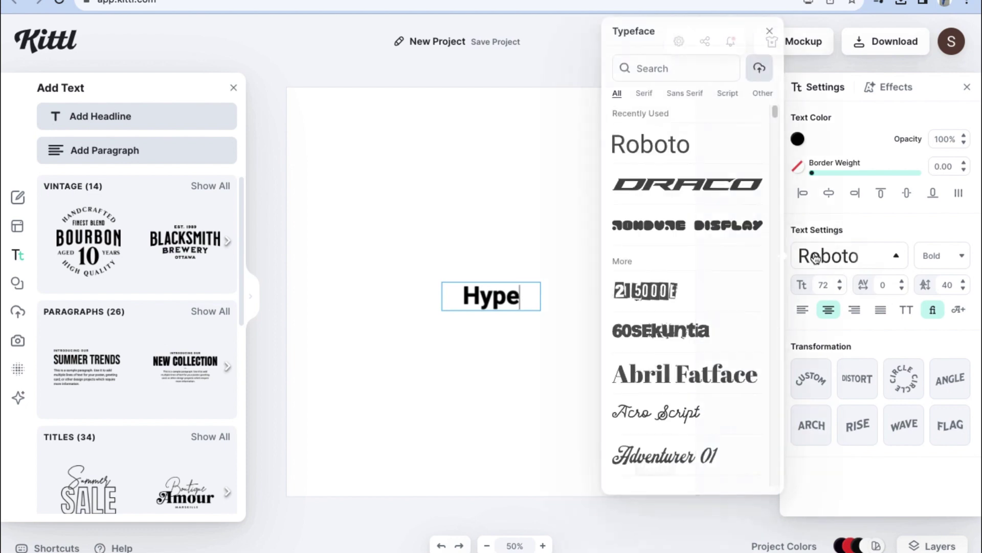
click(676, 226)
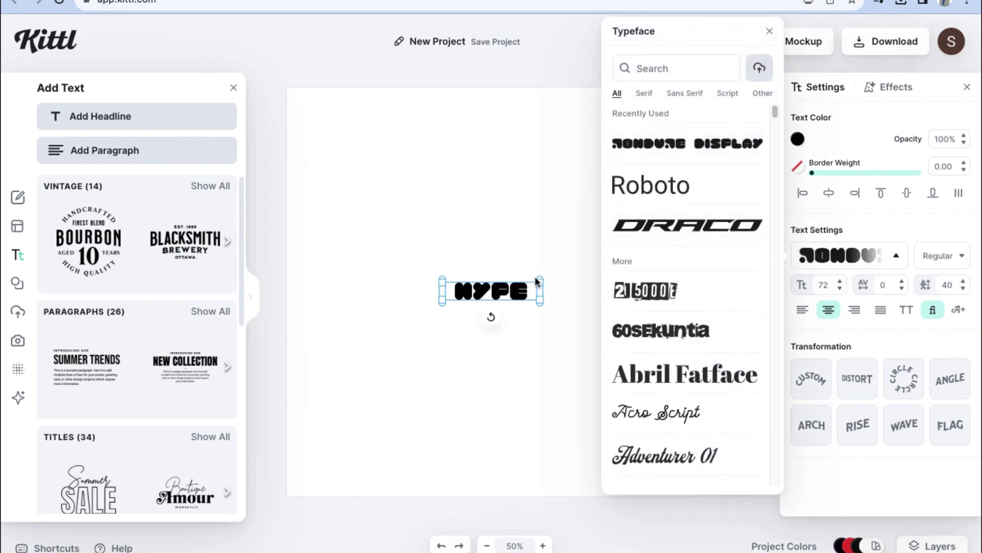
- Enlarge the HYPE text to size 163 and fill it with purple a17ae8
click(542, 281)
drag(586, 285, 503, 250)
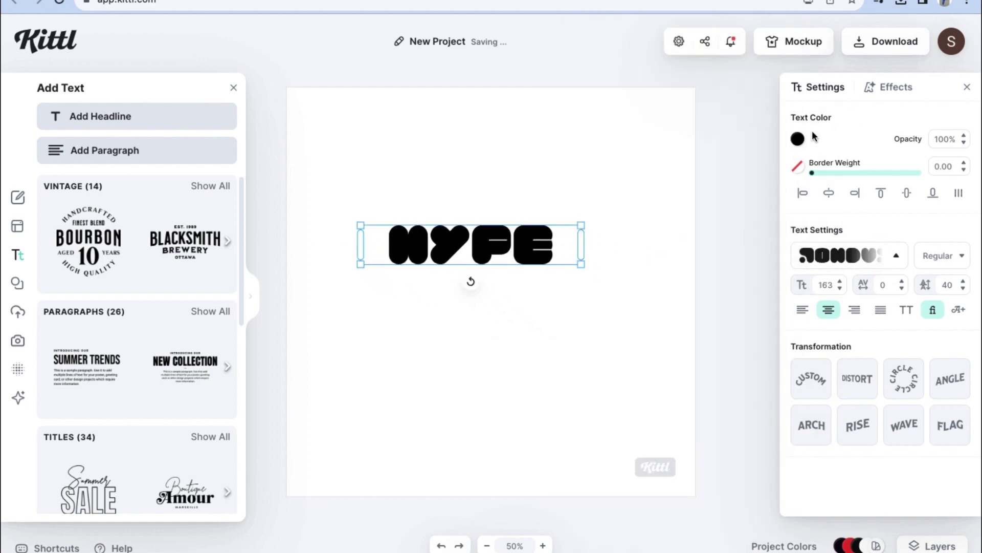
click(798, 139)
click(680, 170)
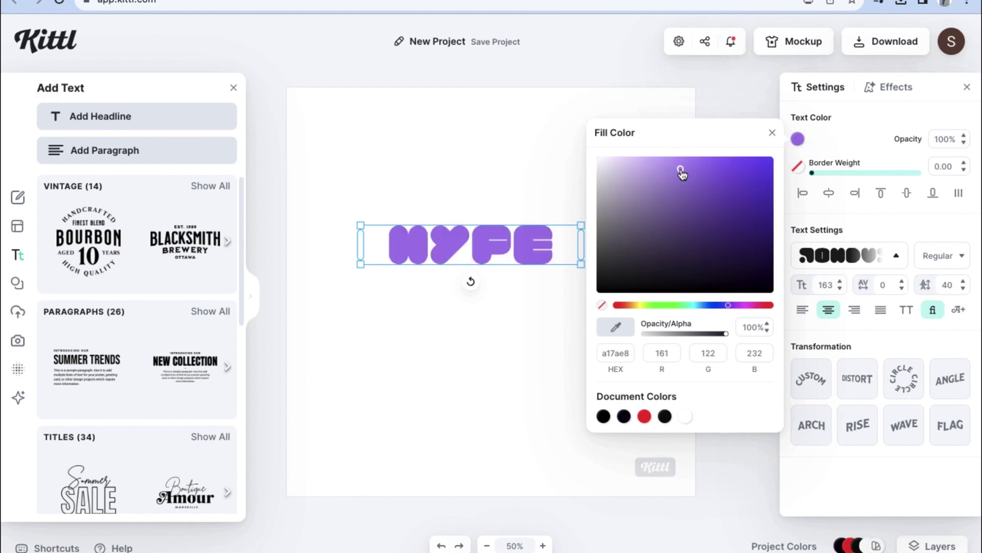
- Give HYPE a Fading Color Cut decoration in pale pink f2e2e2 and a Block Shadow with offset 11
click(889, 87)
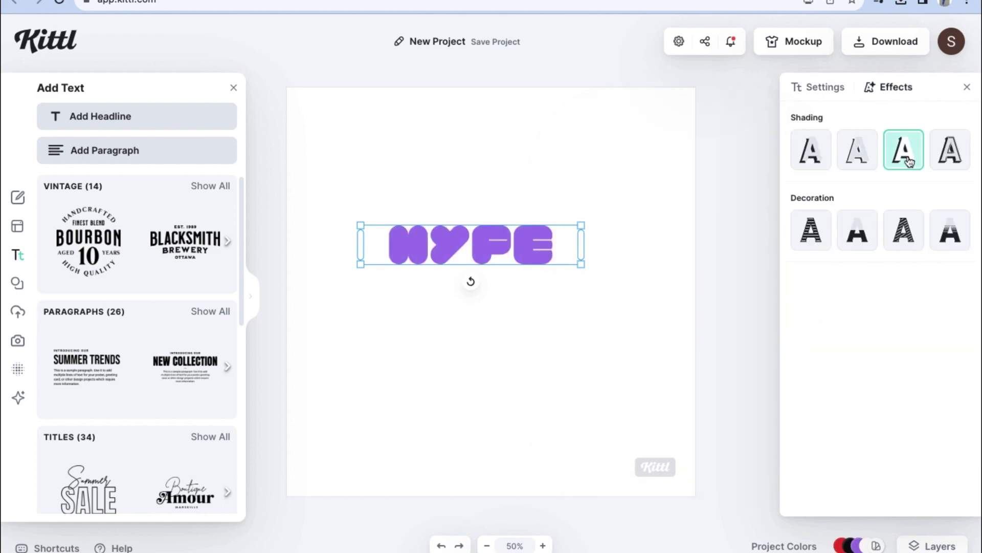
click(948, 232)
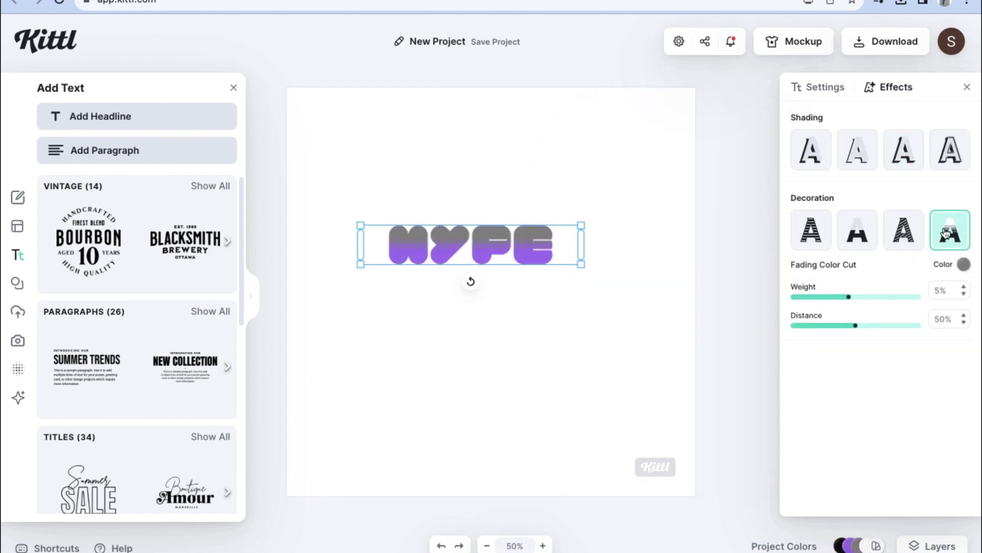
click(964, 264)
click(776, 293)
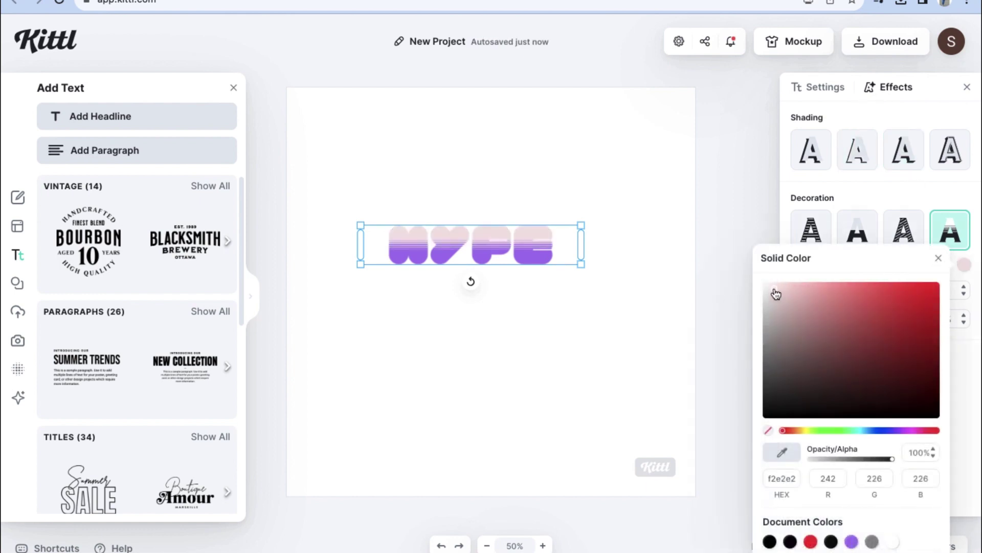
click(904, 149)
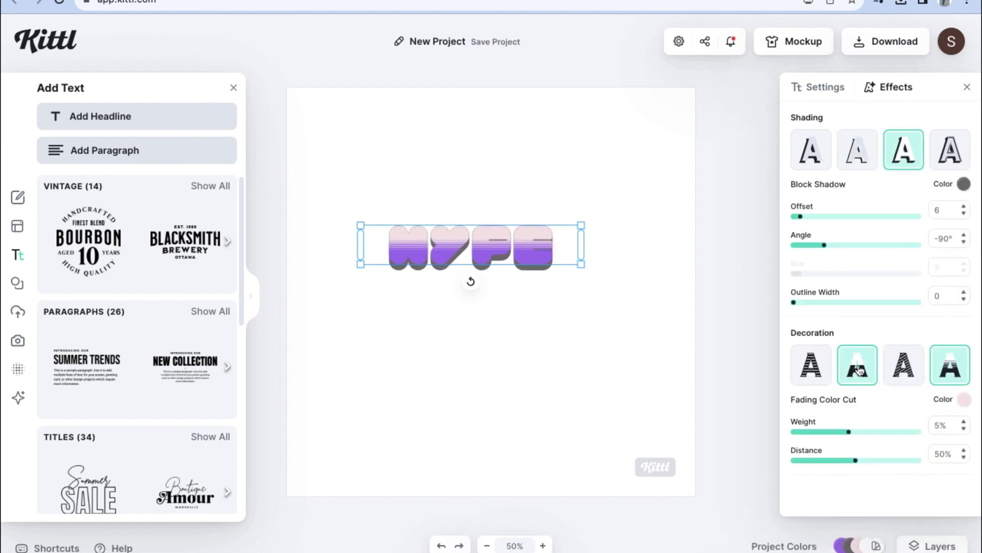
drag(801, 217, 807, 220)
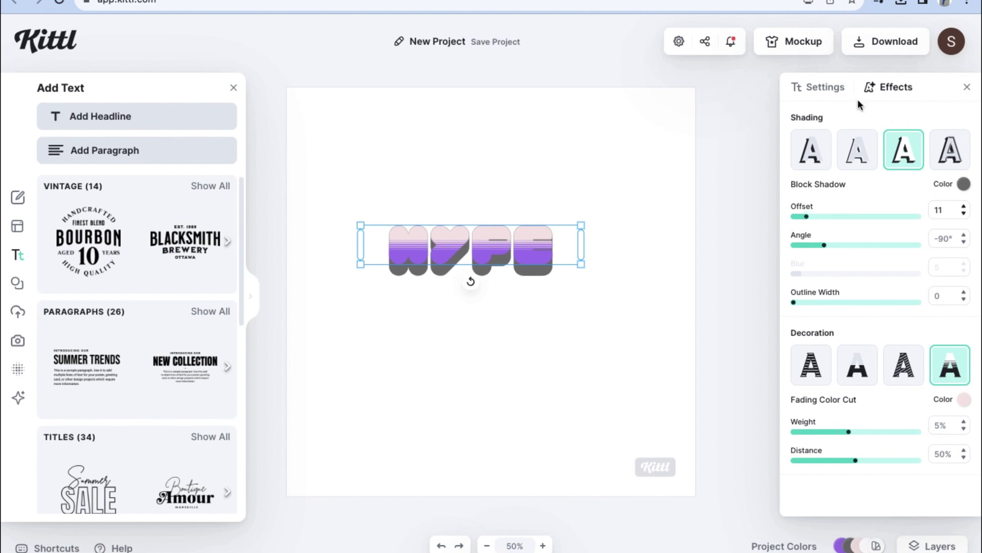
- Recolor HYPE with a near-white fill and set both its fading cut and block shadow to lilac d7b6ff
click(815, 90)
click(796, 138)
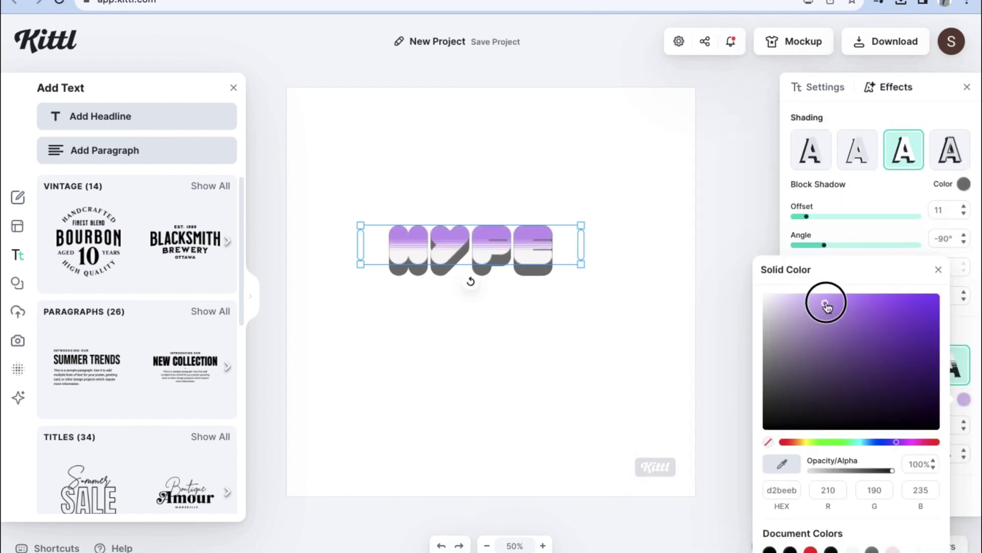
mouse_move(825, 300)
mouse_down()
mouse_move(849, 300)
mouse_move(813, 295)
mouse_up()
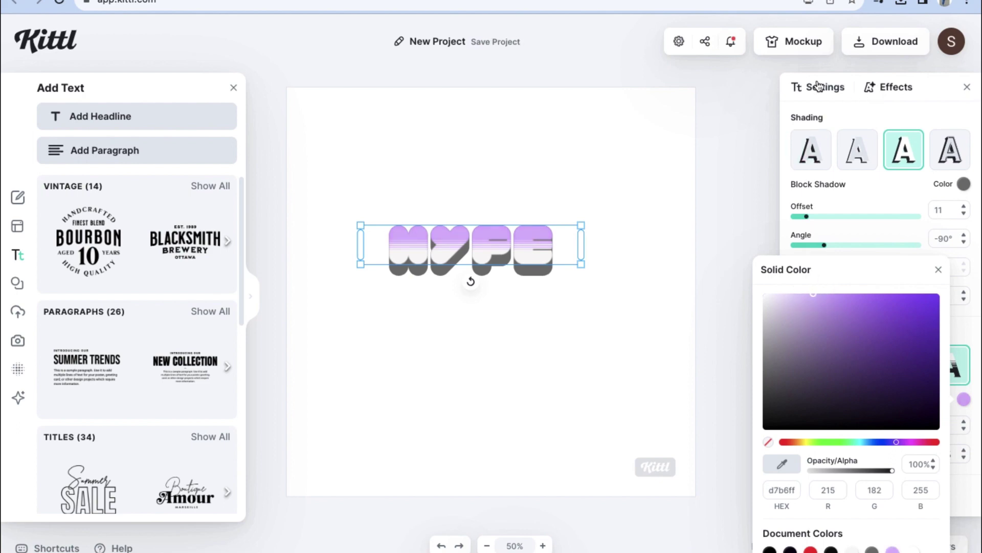
click(963, 184)
click(963, 183)
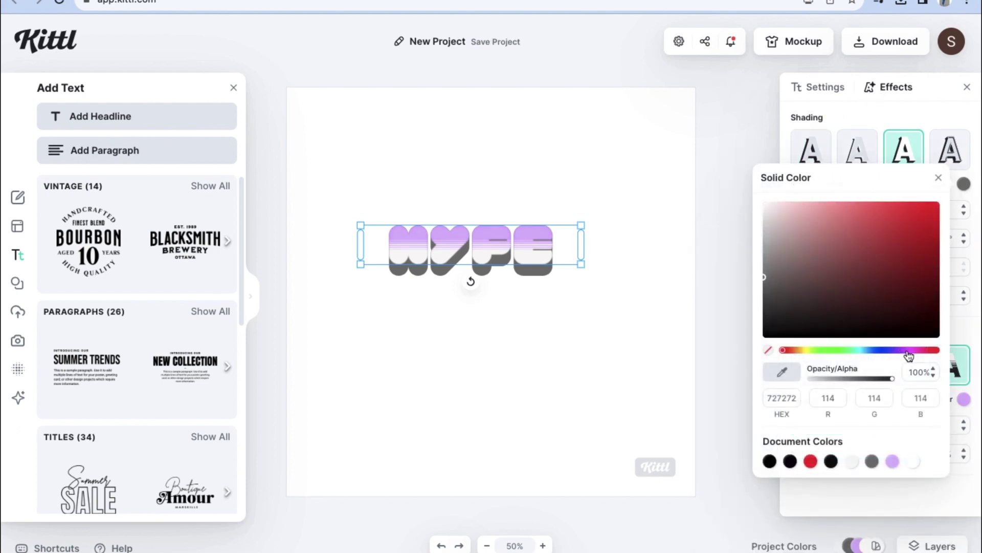
click(893, 461)
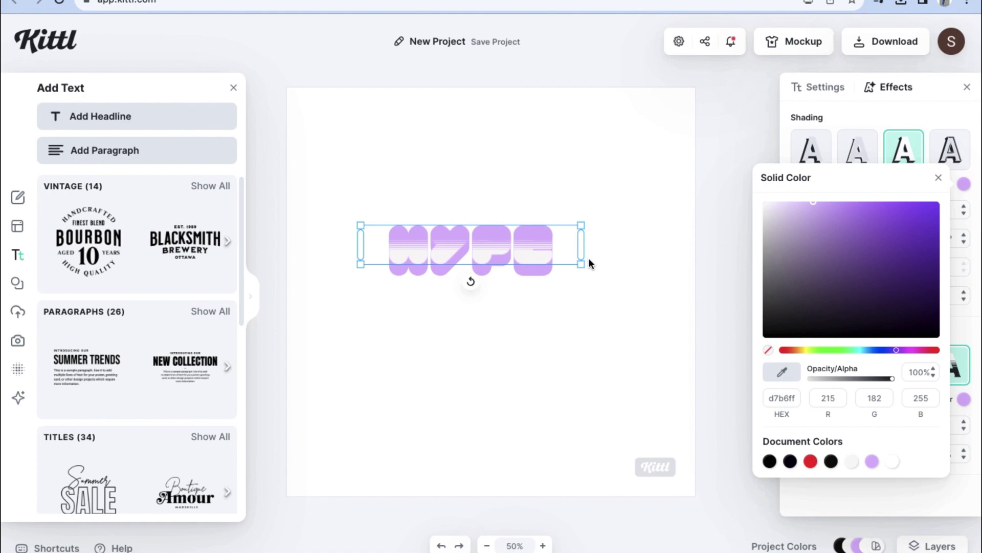
- Resize HYPE to 197 and place a copy of it beneath, reading BOY at size 220
drag(589, 262, 657, 277)
right_click(496, 259)
click(457, 369)
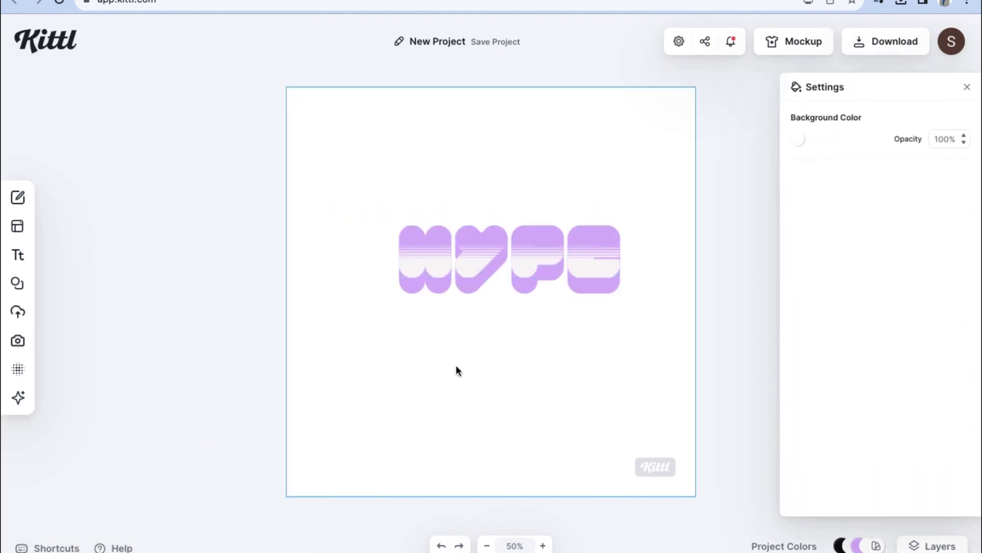
right_click(457, 369)
click(467, 372)
click(18, 284)
click(460, 234)
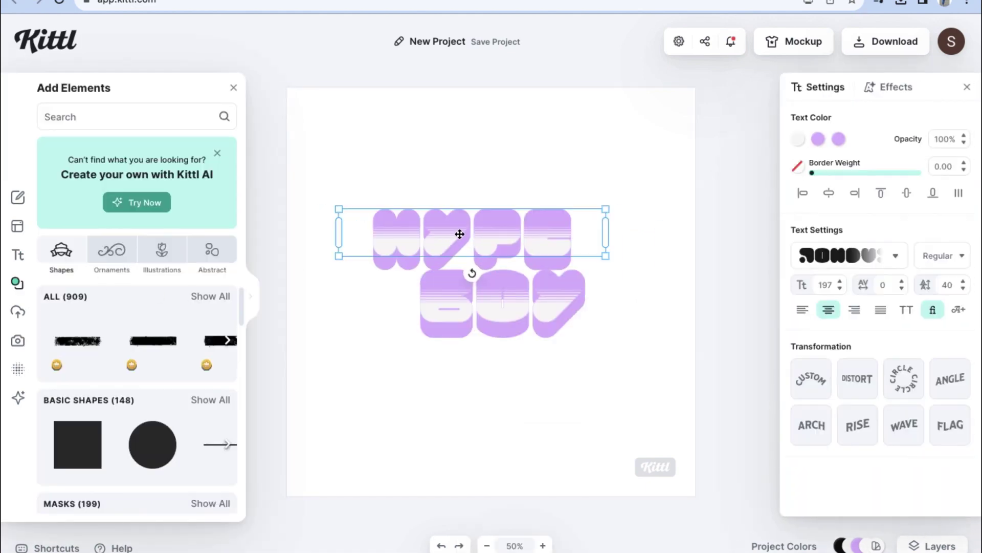
- Set HYPE's block shadow outline width to 26 and its Fading Color Cut color to pale lavender dccfec
click(890, 90)
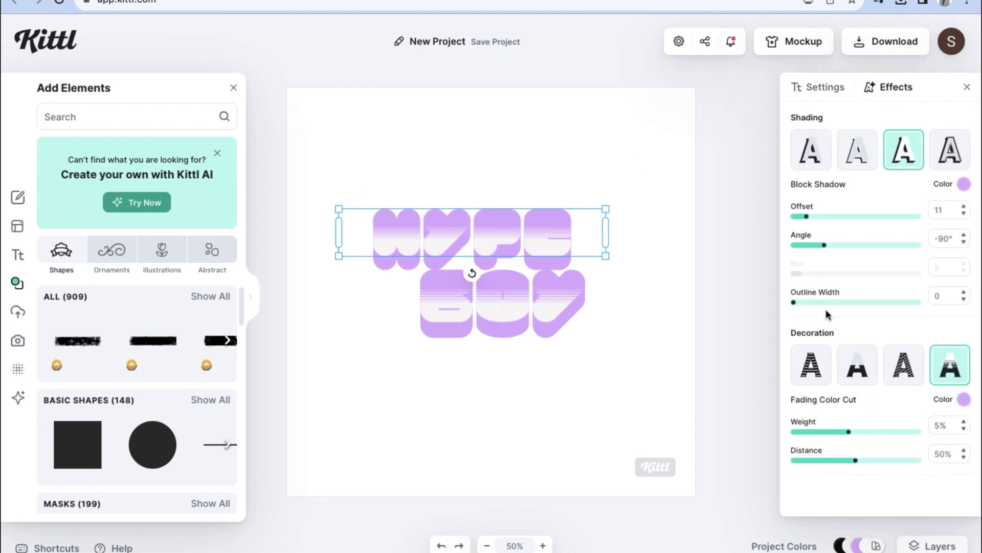
drag(794, 303, 828, 308)
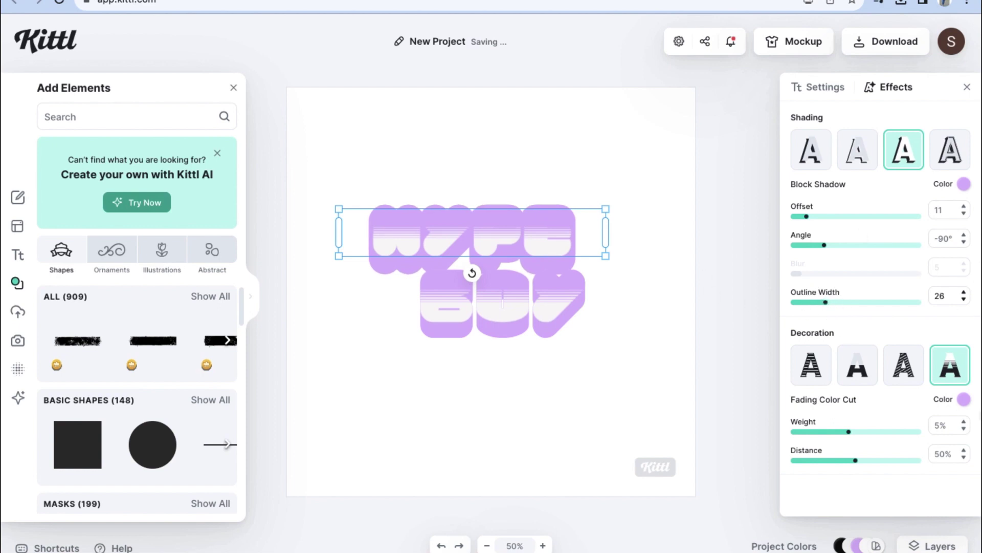
click(964, 399)
click(782, 302)
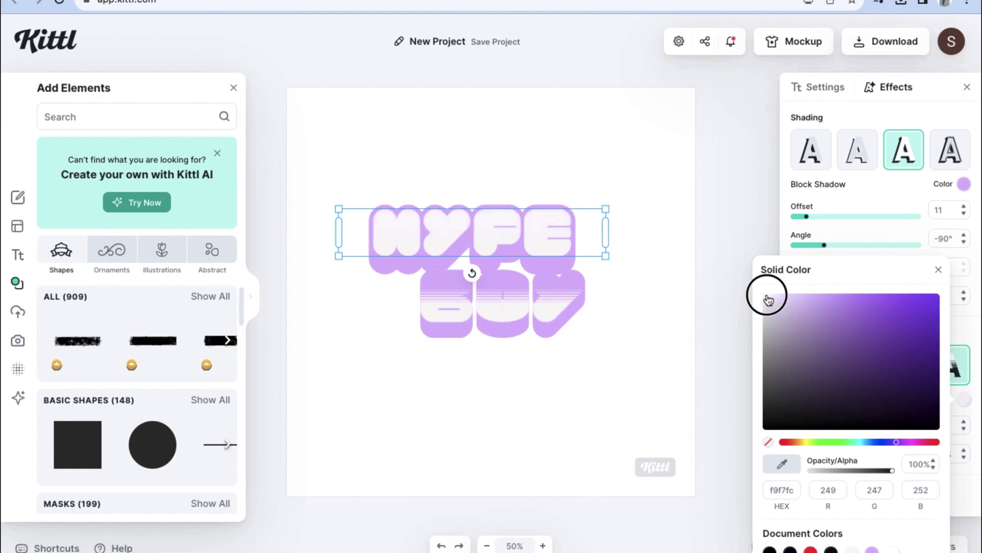
drag(768, 299, 786, 307)
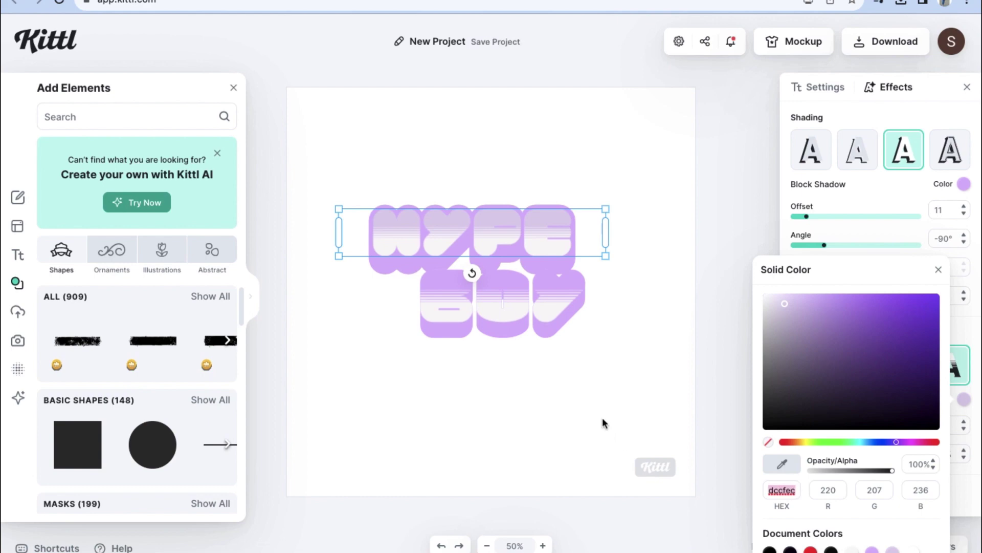
- Try a block shadow outline width of 8 and the shadow color dfcff3 on BOY
click(548, 314)
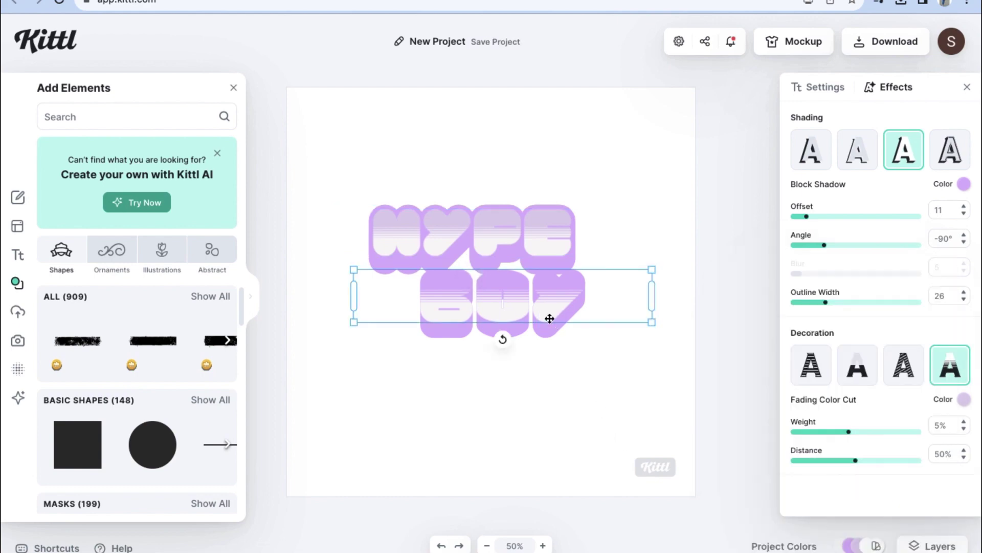
click(884, 86)
click(803, 305)
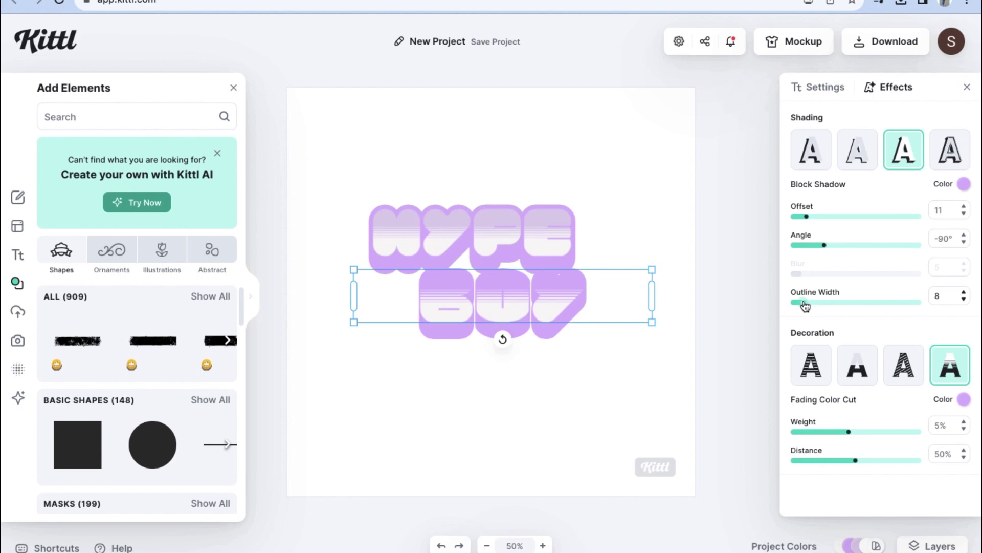
click(959, 187)
click(790, 211)
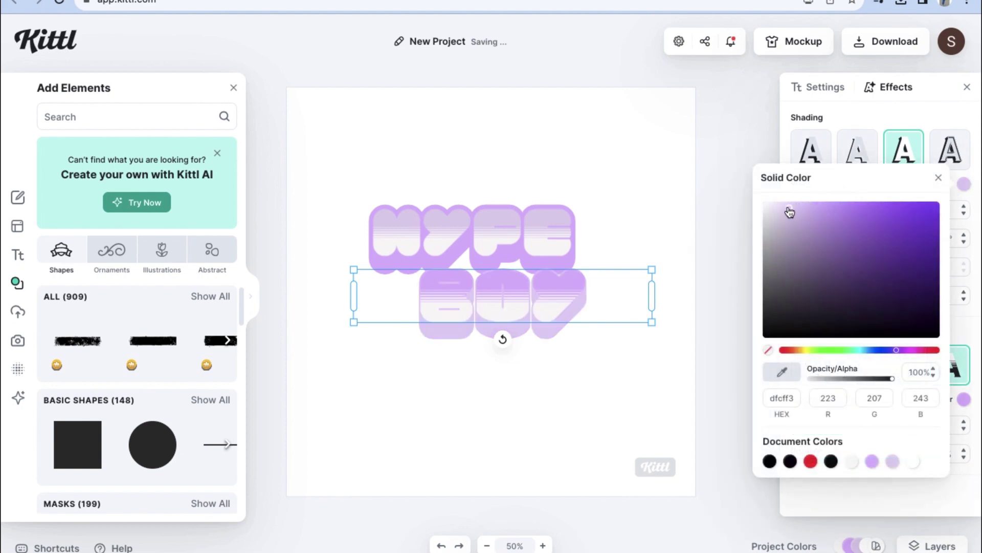
- Delete the BOY text and duplicate the styled HYPE text in its place
click(577, 296)
key(Delete)
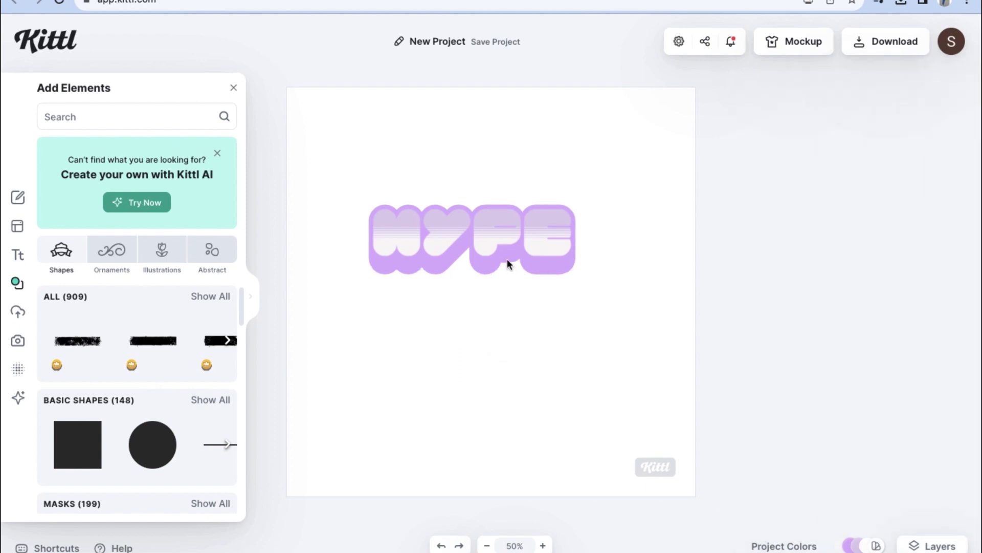
click(507, 236)
right_click(507, 236)
click(532, 246)
right_click(526, 309)
click(548, 331)
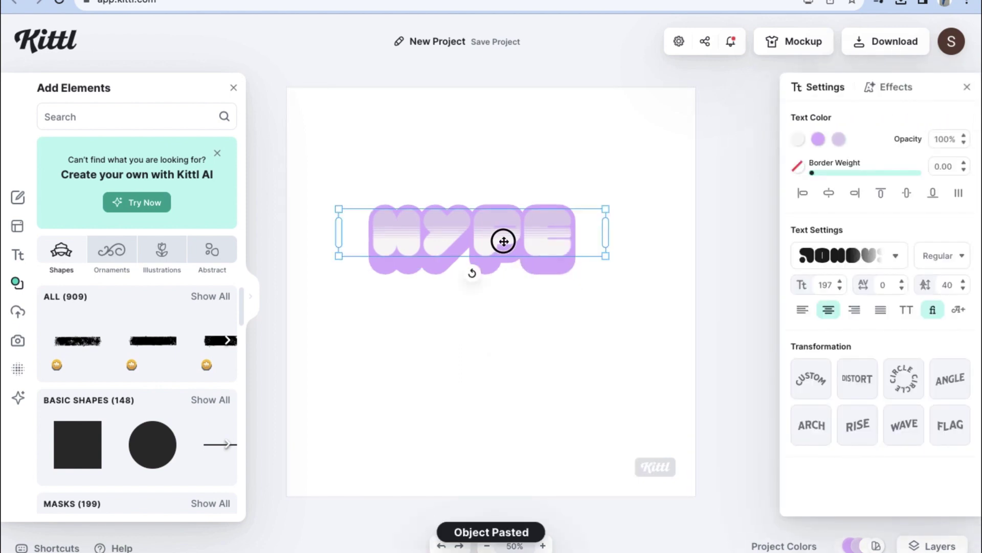
- Move the HYPE copy directly below the original and change its text to BOY
drag(502, 237, 501, 301)
double_click(517, 298)
text(BOY)
click(509, 327)
click(494, 417)
- Search the element library for "y2k"
click(17, 283)
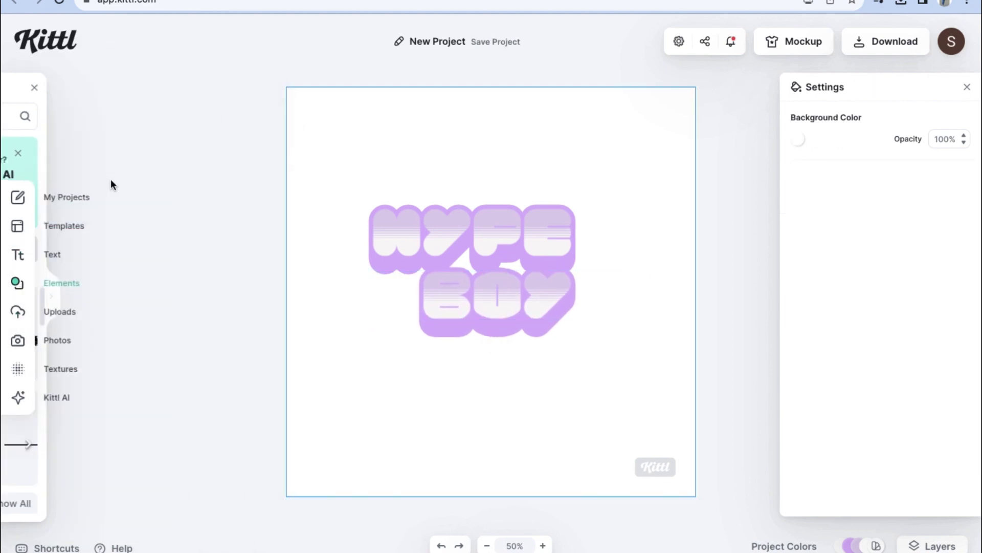
click(96, 118)
text(y2k)
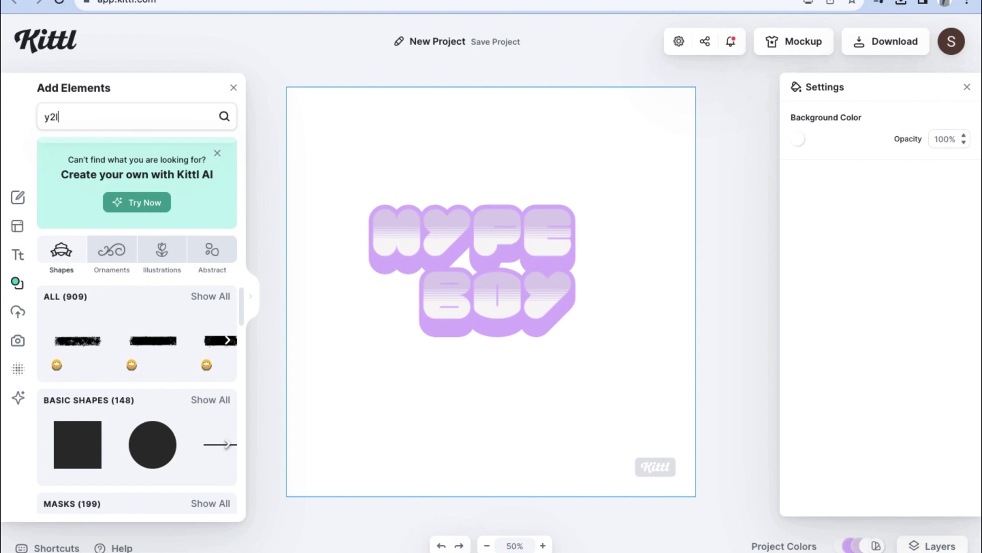
key(Return)
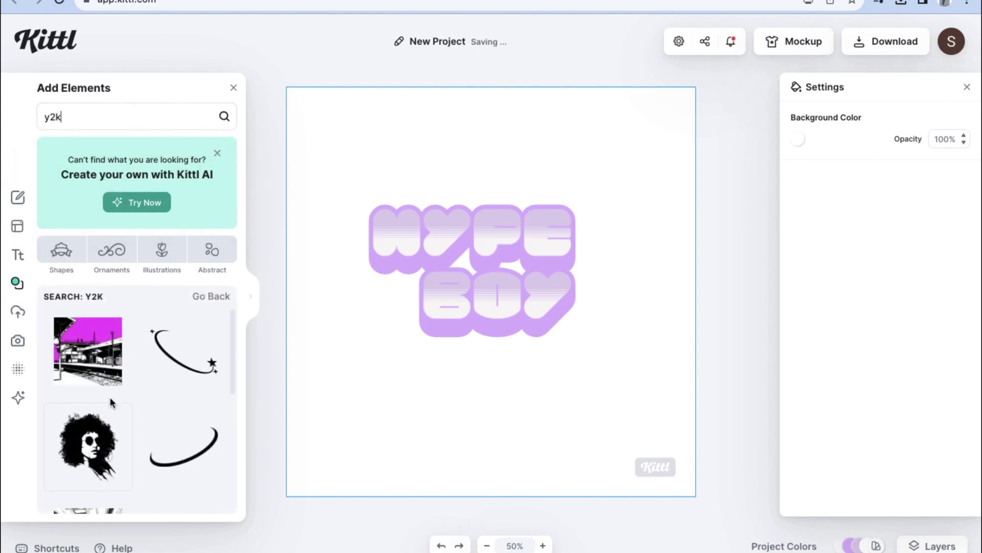
- Add the outlined star with one elongated arm from the y2k elements, enlarge it to span the logo and send it behind HYPE BOY
scroll(109, 397, down, 5)
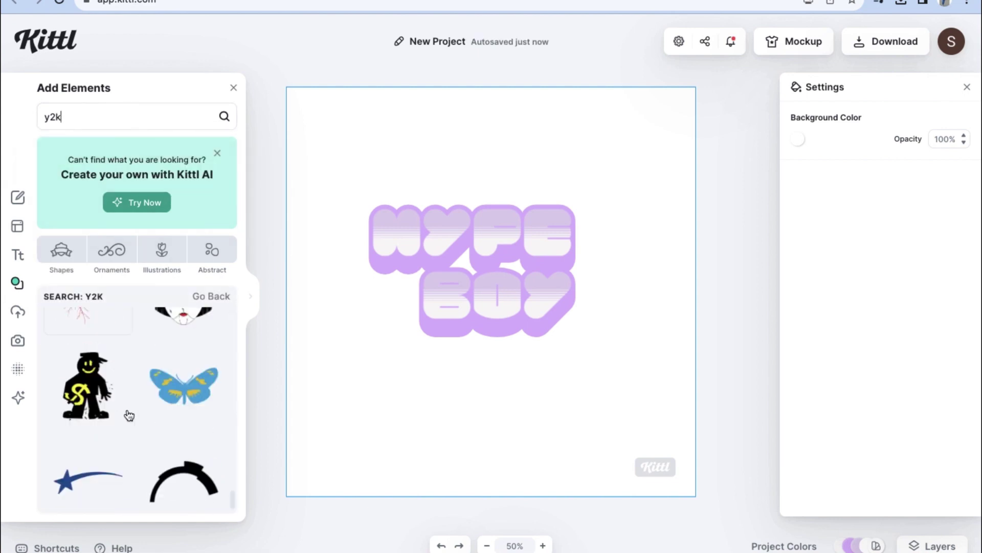
scroll(129, 415, down, 4)
click(63, 491)
drag(477, 293, 442, 277)
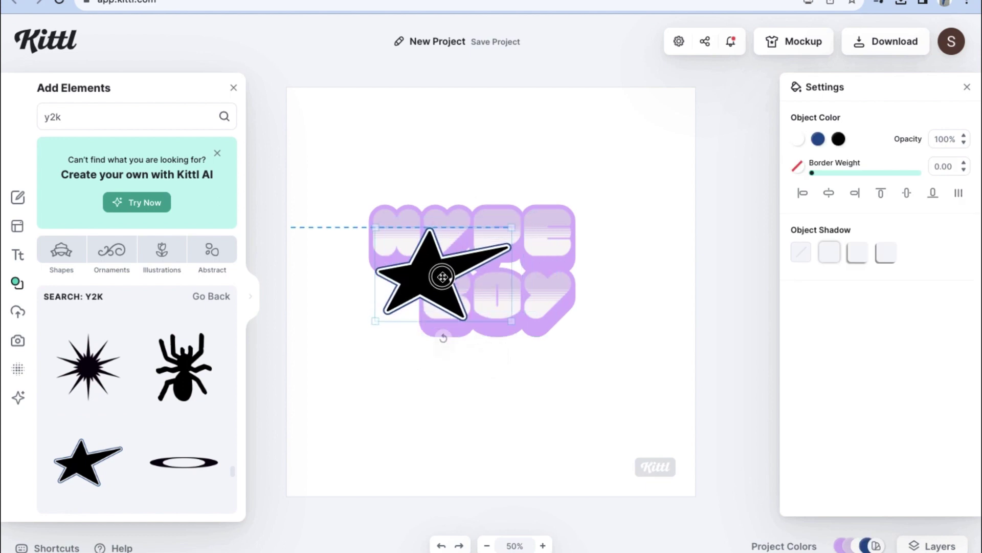
drag(511, 321, 651, 368)
right_click(480, 294)
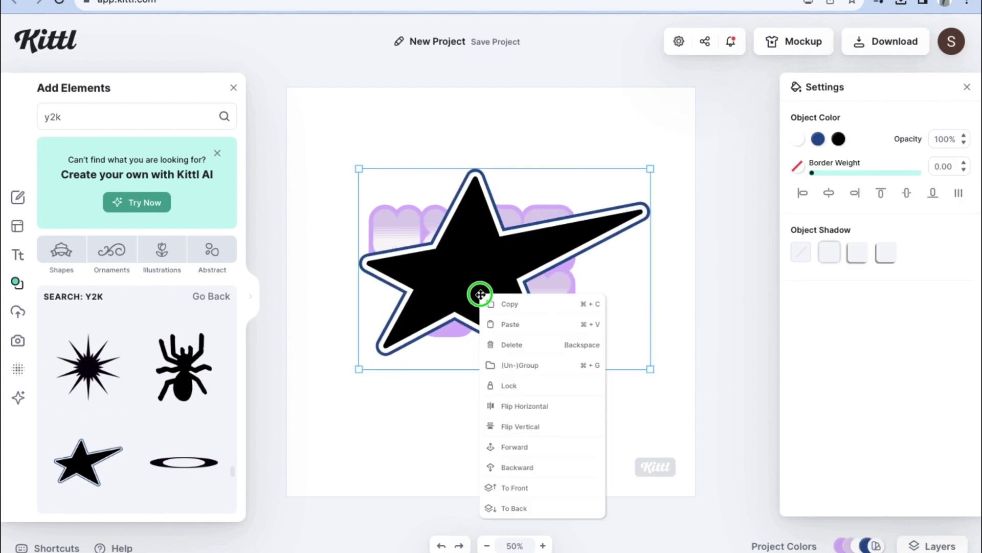
click(521, 501)
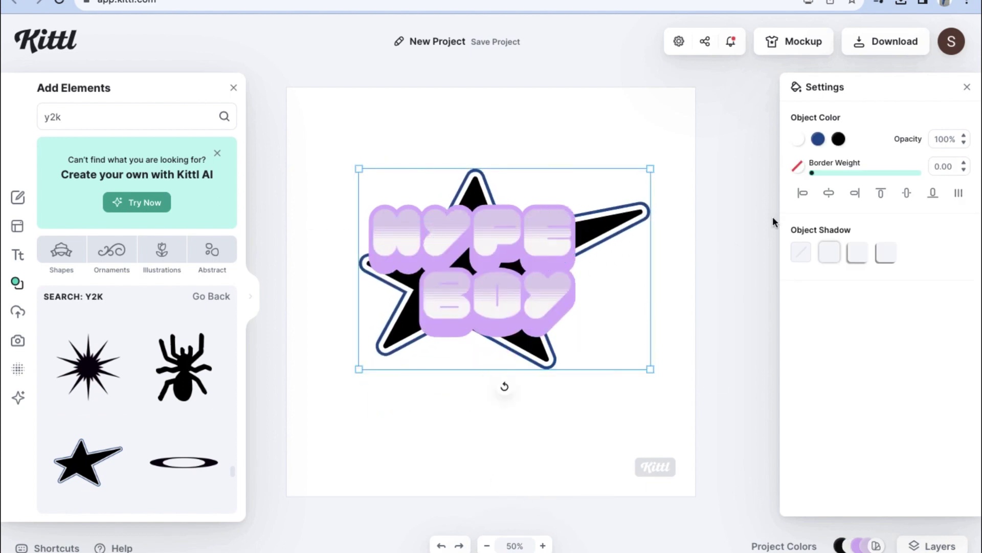
- Recolor the star's black fill to lilac d7b6ff and its blue outline to the pale lilac document color
click(840, 138)
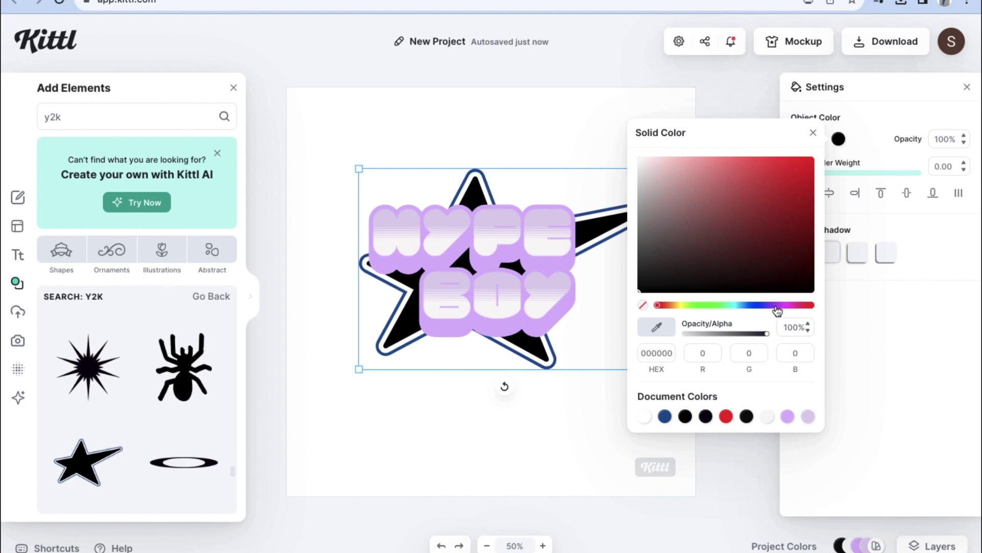
click(788, 418)
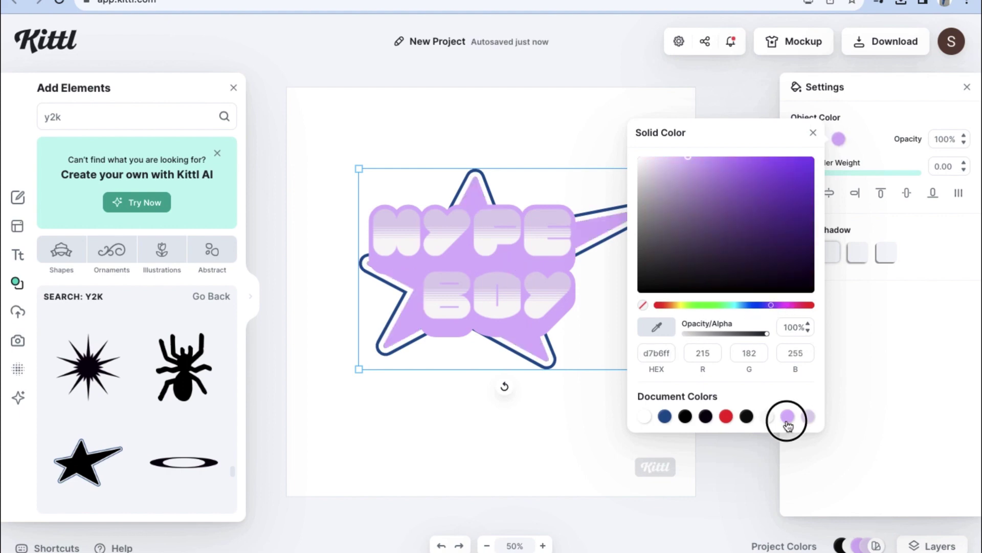
click(494, 178)
click(818, 138)
click(786, 418)
click(475, 454)
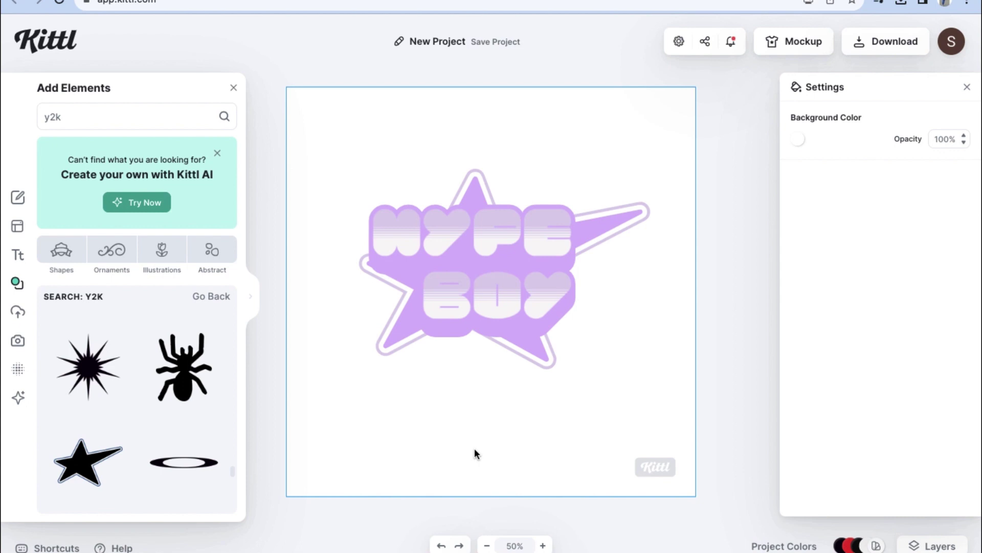
- Enlarge the star slightly and nudge it up behind the HYPE BOY text
click(529, 363)
drag(649, 359, 678, 386)
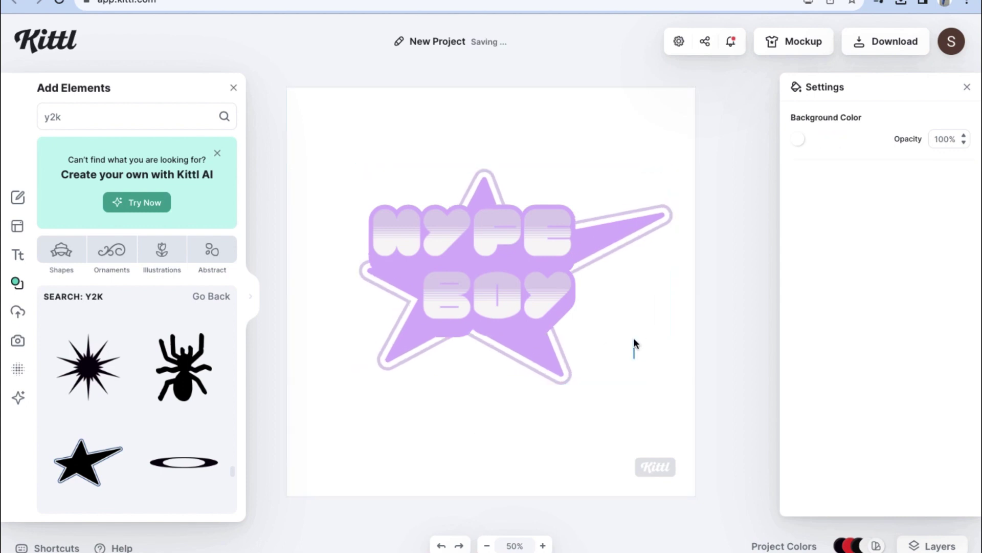
click(554, 366)
drag(554, 366, 552, 358)
click(493, 496)
- Find the white heart with a thick black outline among the y2k elements and add it to the artboard
scroll(123, 401, down, 5)
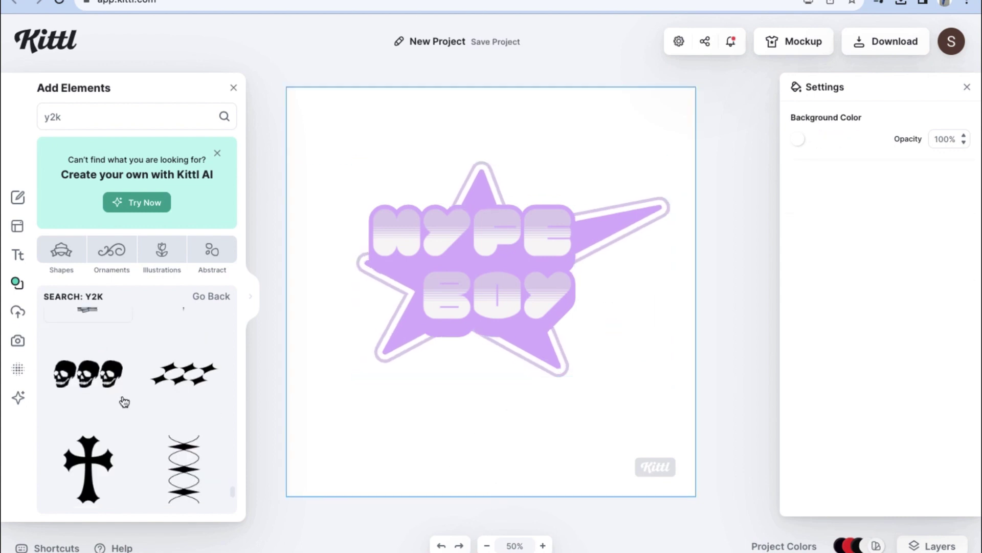
scroll(123, 409, down, 5)
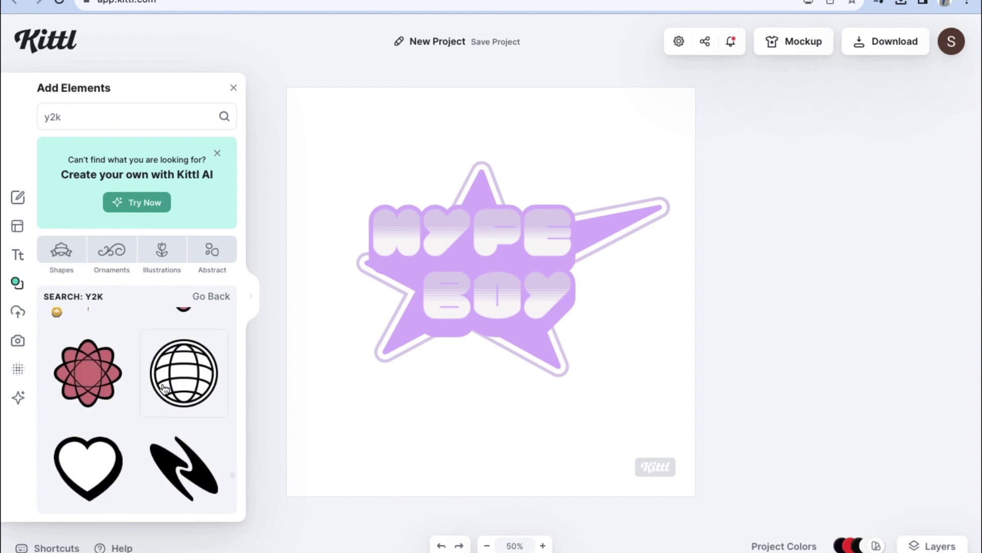
scroll(164, 388, up, 3)
scroll(164, 389, down, 3)
scroll(163, 392, up, 3)
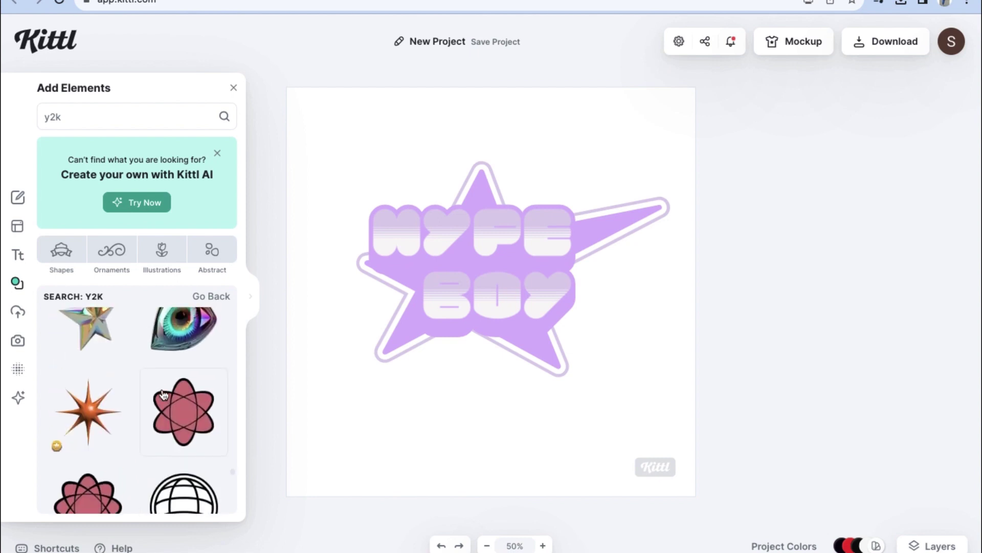
scroll(164, 394, down, 3)
click(103, 473)
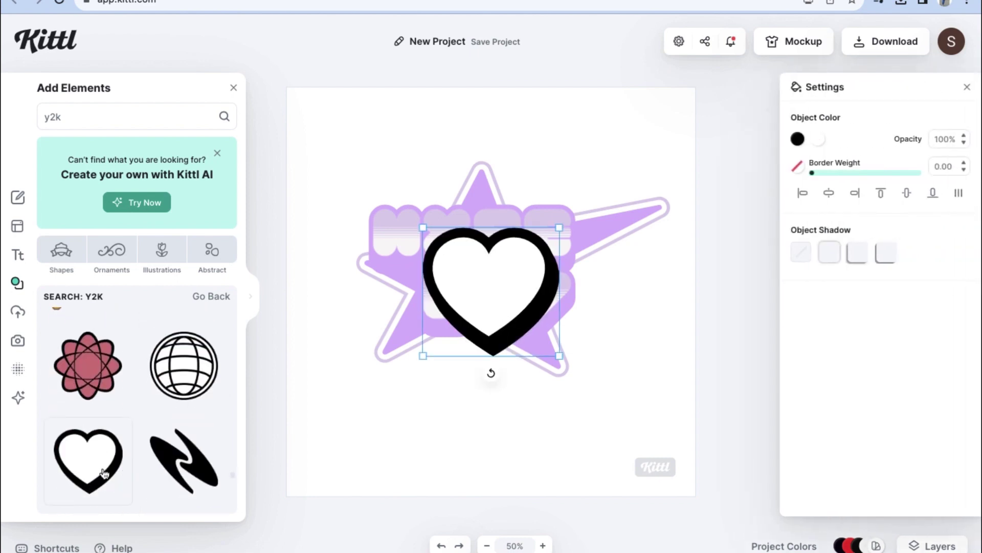
- Shift the star slightly left and spread the heart and two copies of it around the logo
drag(552, 330, 639, 445)
mouse_move(399, 343)
mouse_down()
mouse_move(379, 324)
mouse_move(386, 339)
mouse_up()
drag(482, 300, 395, 451)
key(ctrl+v)
click(483, 312)
drag(482, 312, 590, 157)
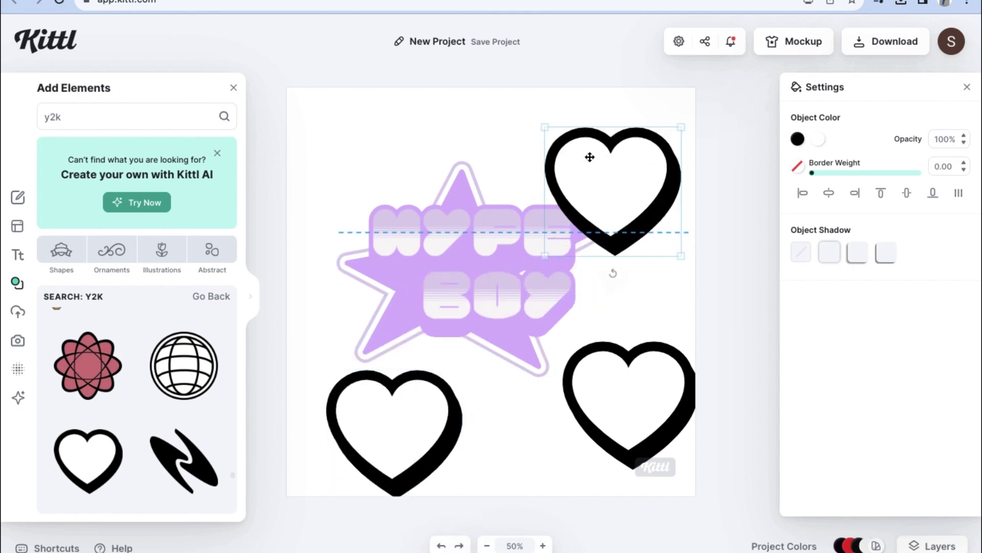
- Shrink the upper heart to a tiny icon between HYPE and BOY and try sending it to the back
drag(545, 127, 670, 212)
drag(630, 268, 518, 266)
right_click(518, 266)
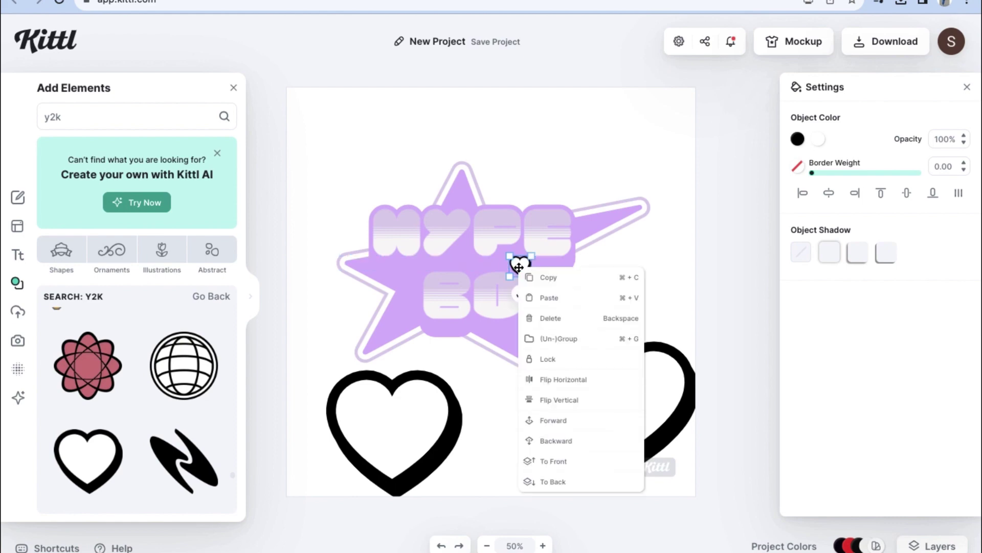
click(573, 480)
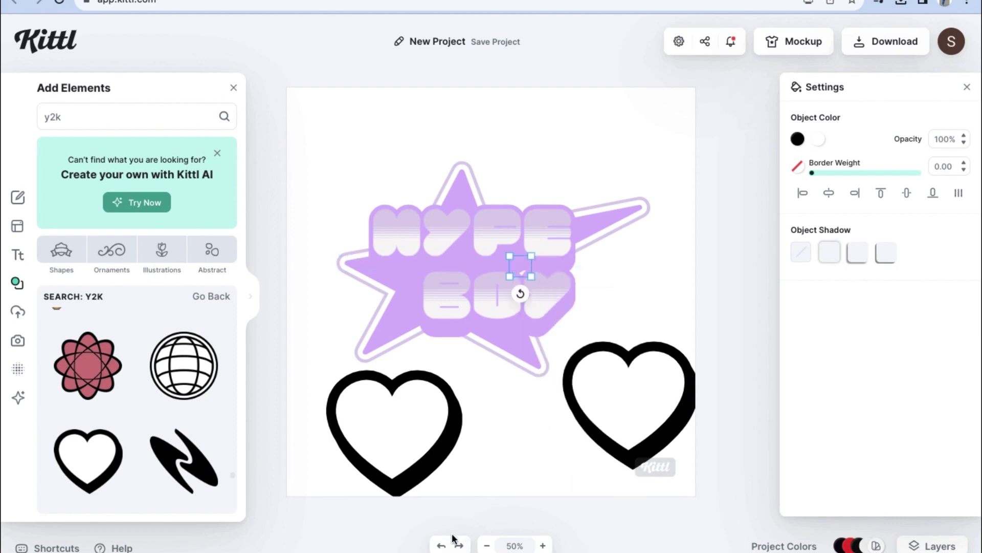
- Recolor the small heart's black outline to lilac d7b6ff
click(798, 138)
click(635, 415)
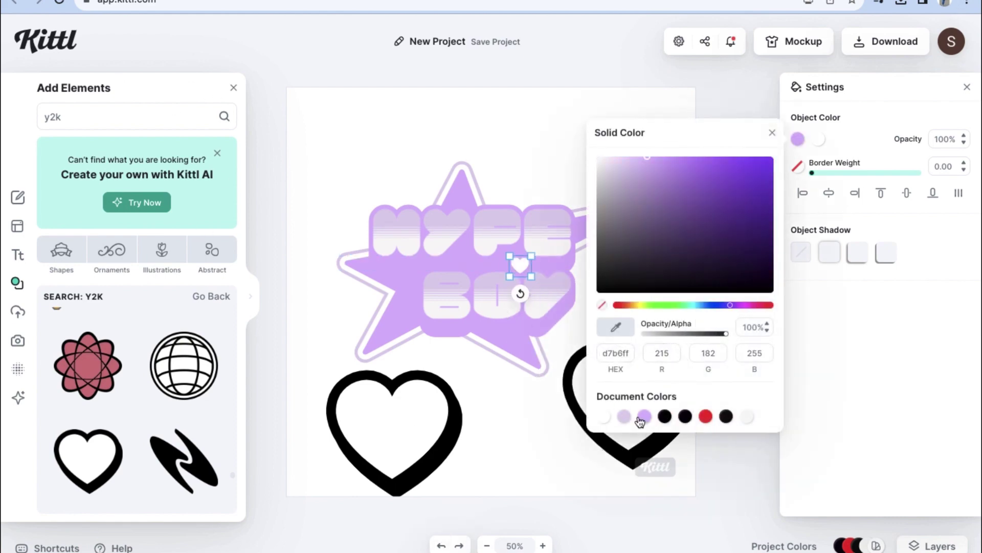
click(523, 427)
- Delete the two large black-outlined hearts below the logo
click(688, 358)
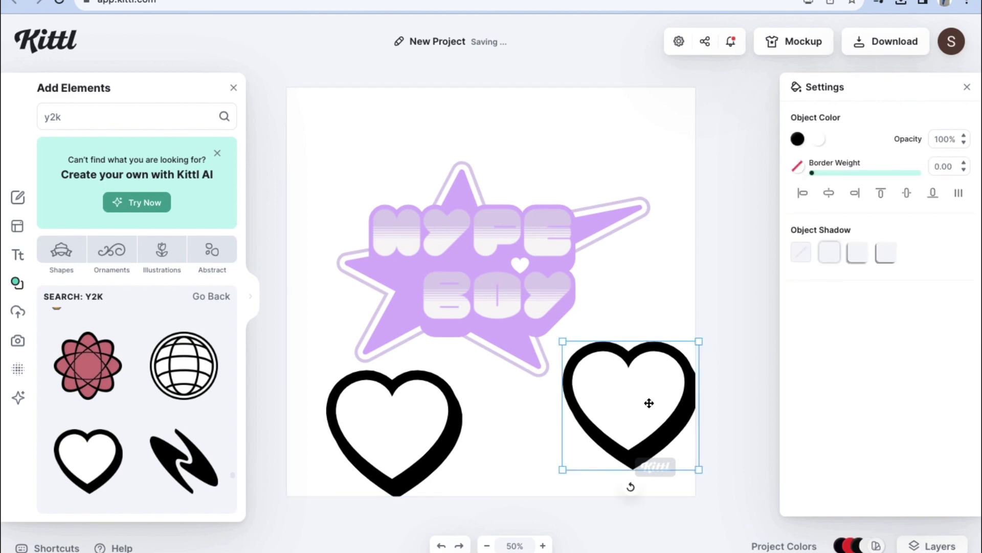
key(Delete)
click(430, 415)
key(Delete)
- Duplicate the small heart twice and line up the copies to its left, making a row of three between HYPE and BOY
click(521, 266)
key(ctrl+v)
drag(520, 266, 501, 267)
key(ctrl+v)
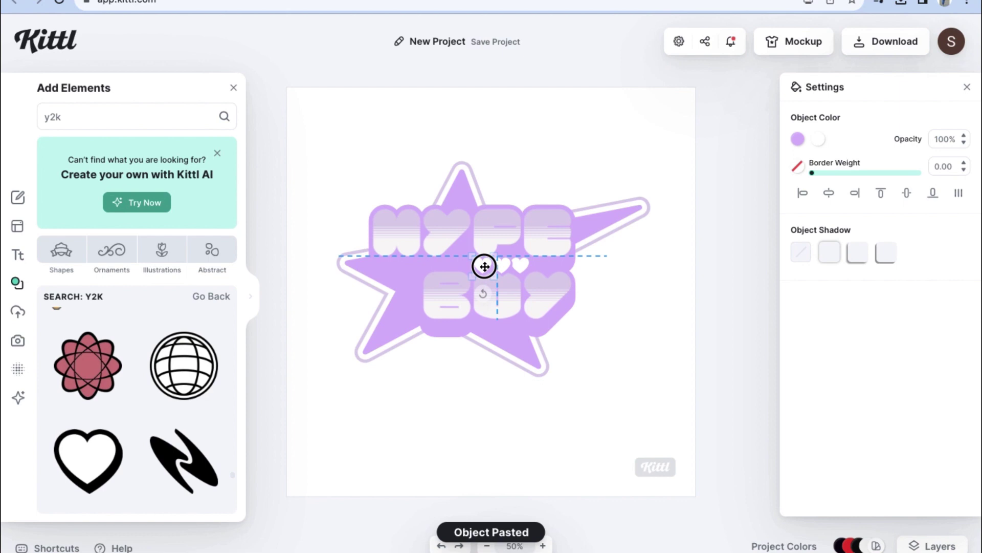
drag(484, 266, 482, 264)
click(603, 399)
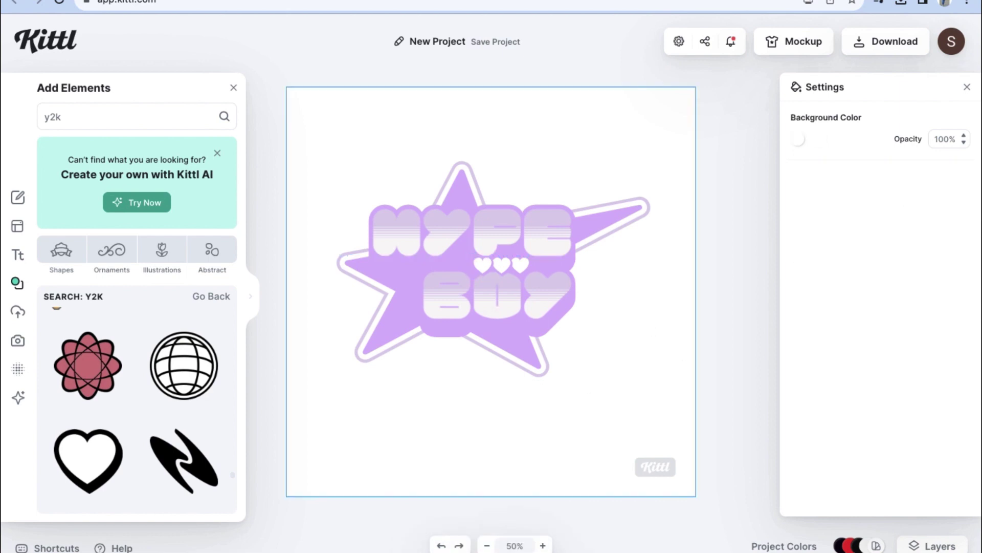
- Search the element library for "glitter"
click(103, 116)
key(ctrl+a)
key(BackSpace)
text(glitter)
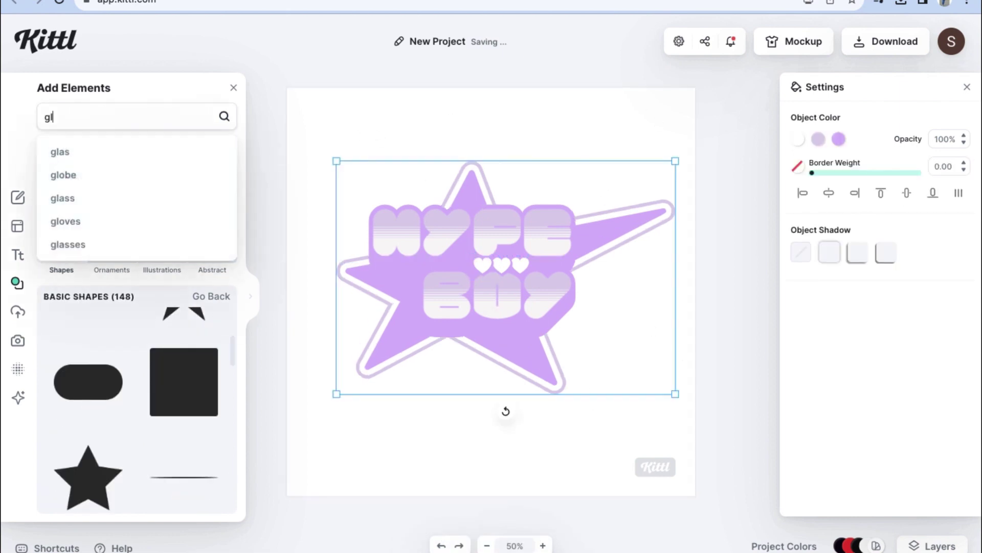
key(Return)
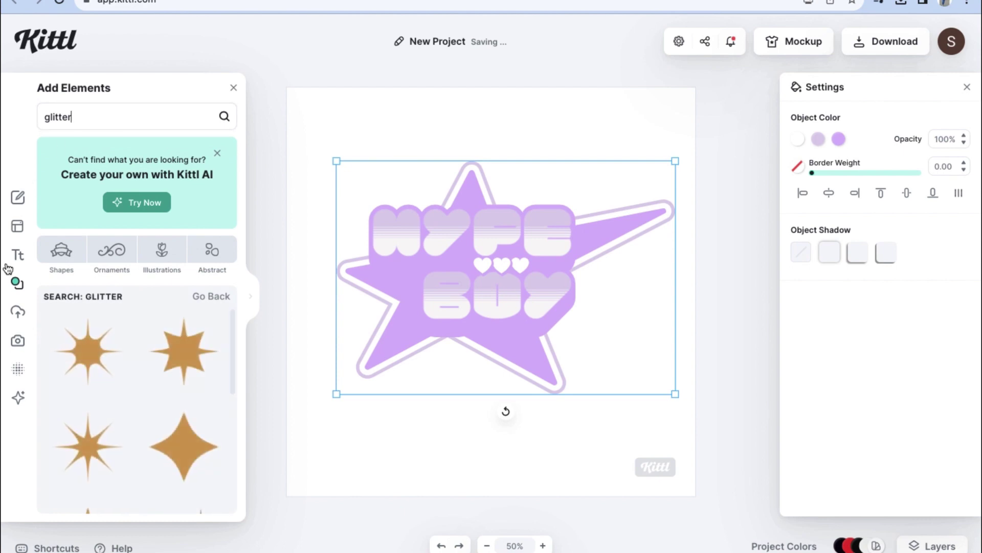
- Add the black cluster of four-pointed sparkles, shrink it and place it just left of the word BOY
scroll(138, 404, down, 3)
click(184, 384)
drag(500, 311, 343, 338)
click(440, 545)
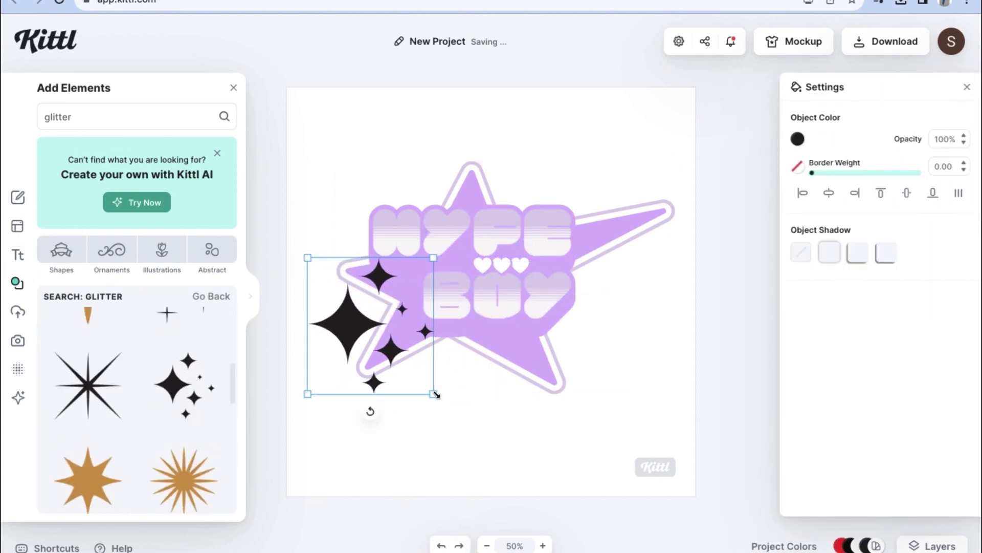
drag(434, 393, 358, 315)
drag(338, 281, 407, 281)
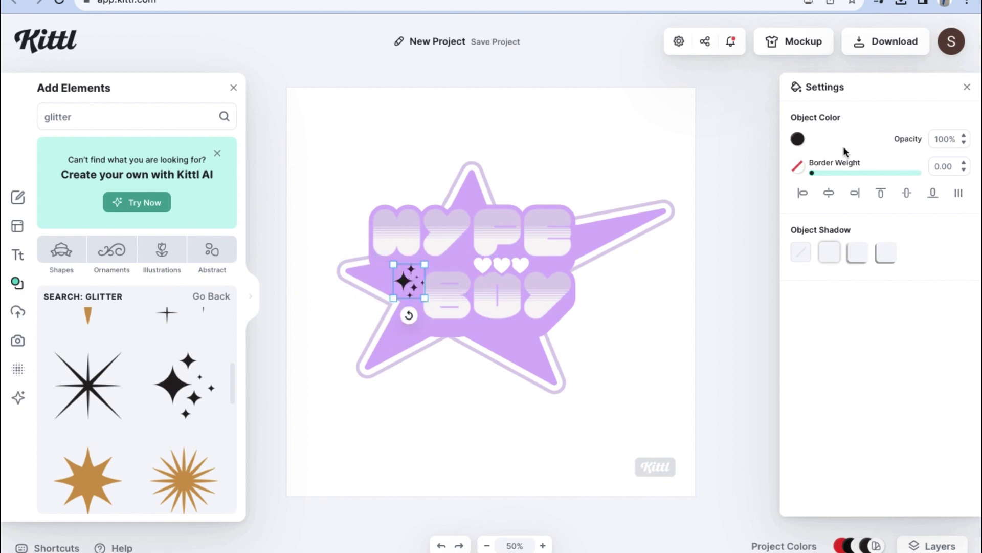
- Recolor the sparkle cluster white and nudge it slightly lower beside BOY
click(797, 139)
click(599, 171)
click(481, 454)
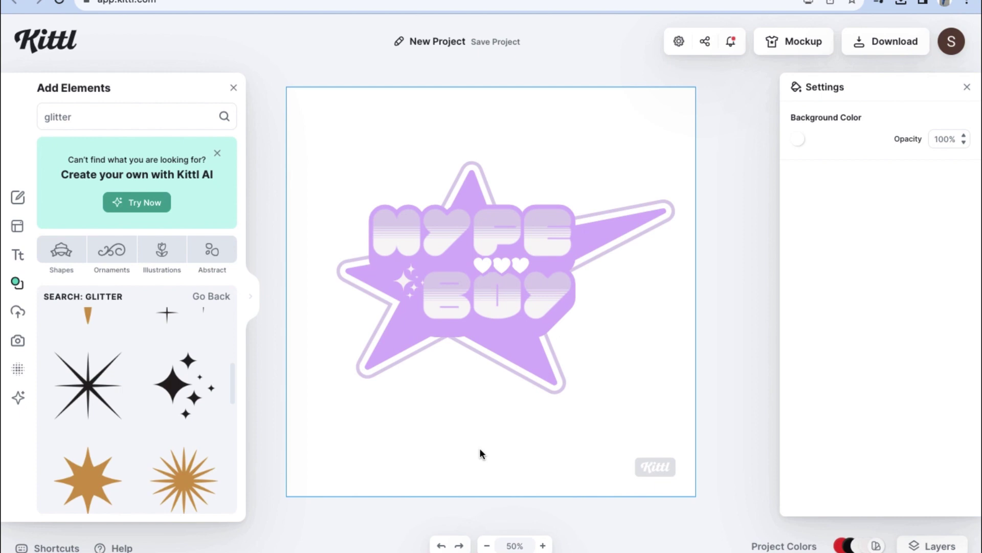
click(404, 281)
drag(404, 282, 404, 292)
click(404, 493)
- Select all parts of the HYPE BOY logo and scale them down together
drag(640, 416, 351, 171)
drag(677, 393, 605, 355)
mouse_move(519, 306)
mouse_down()
mouse_move(468, 325)
mouse_move(512, 325)
mouse_up()
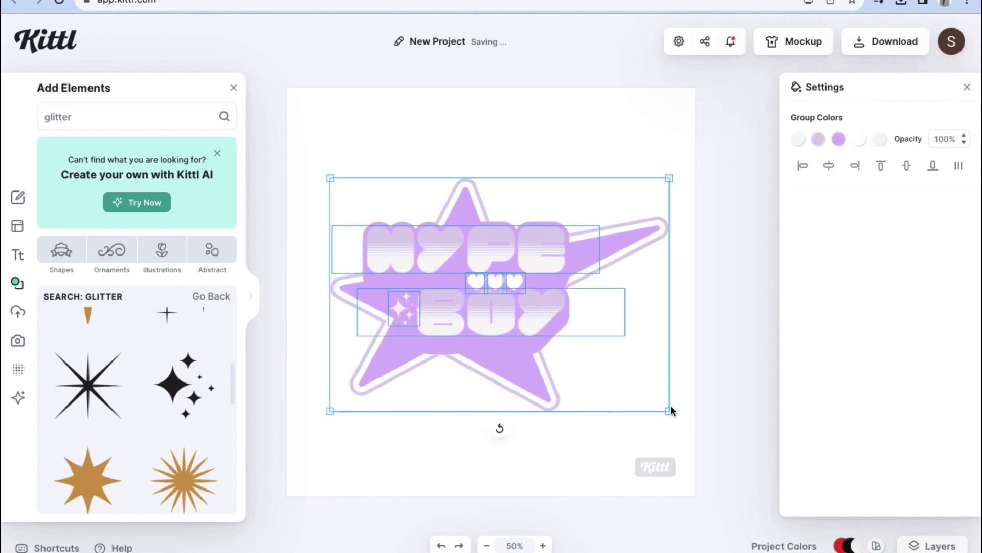
drag(670, 410, 484, 287)
- Move the HYPE BOY logo off the artboard to its left, leaving the artboard empty
click(486, 545)
drag(435, 258, 314, 343)
click(335, 193)
drag(340, 390, 300, 297)
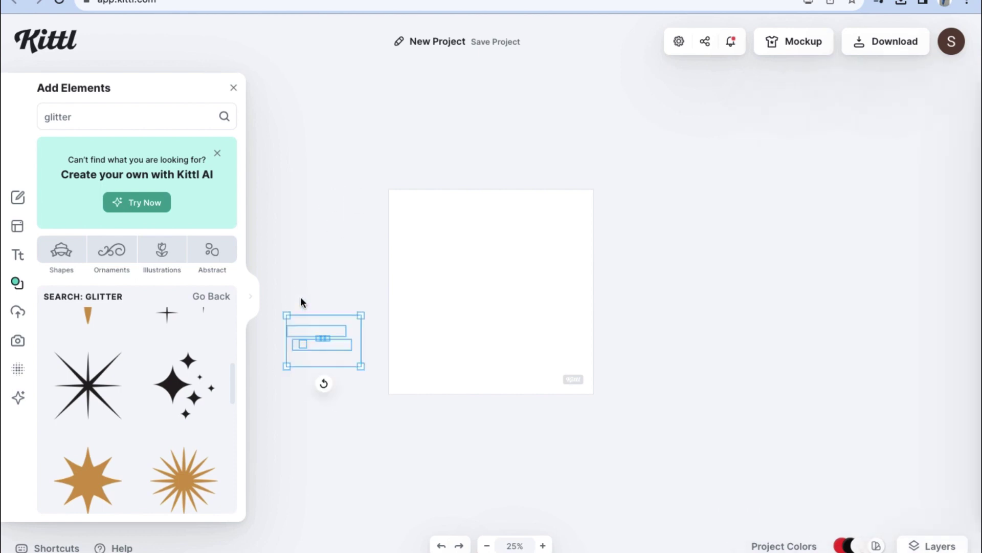
drag(367, 273, 302, 172)
click(543, 545)
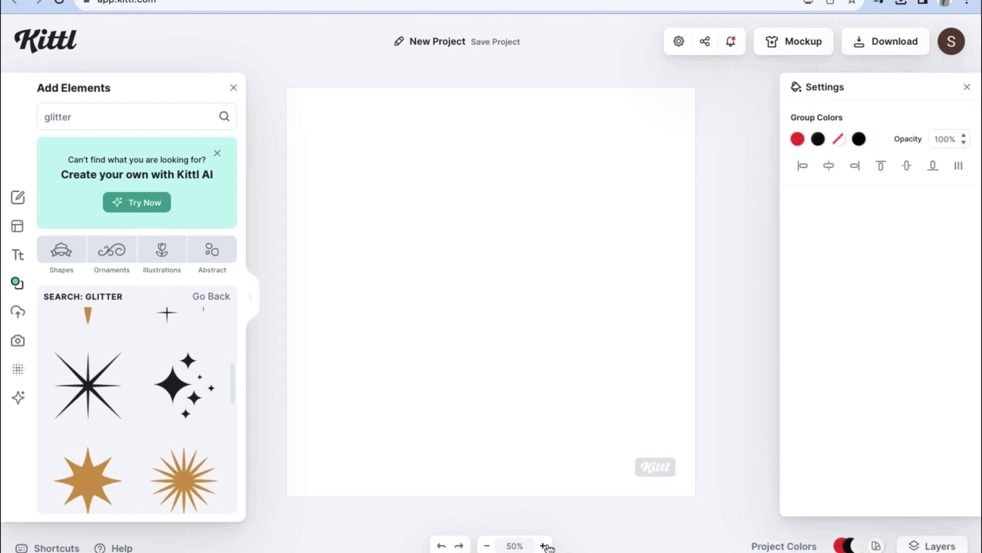
click(265, 184)
- Add a headline text to the empty artboard and set its typeface to Brinky Mono
click(18, 255)
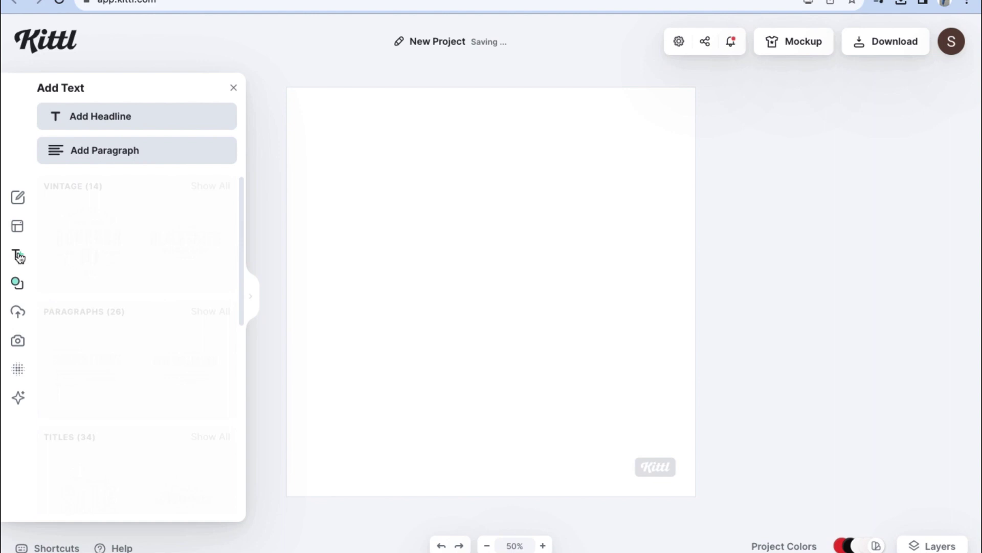
click(130, 117)
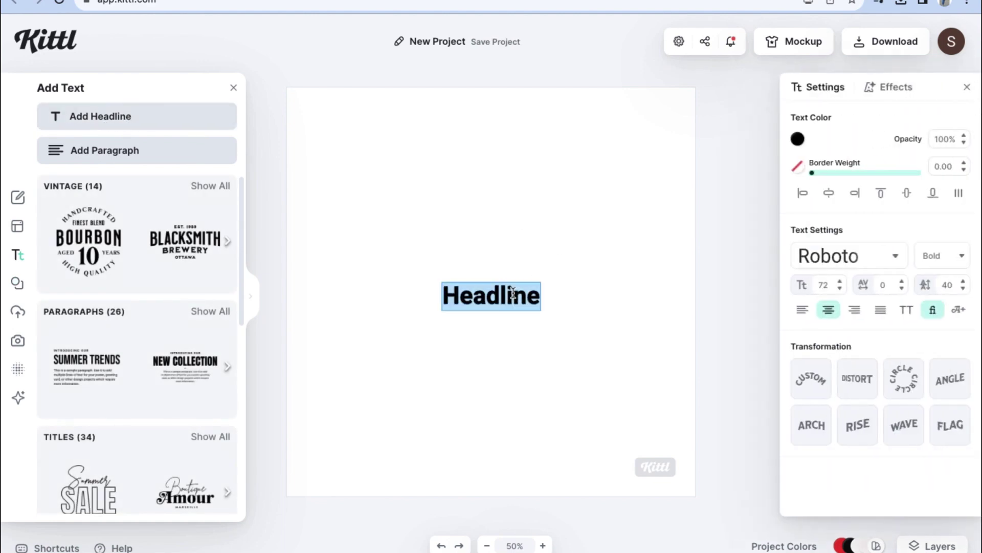
click(883, 258)
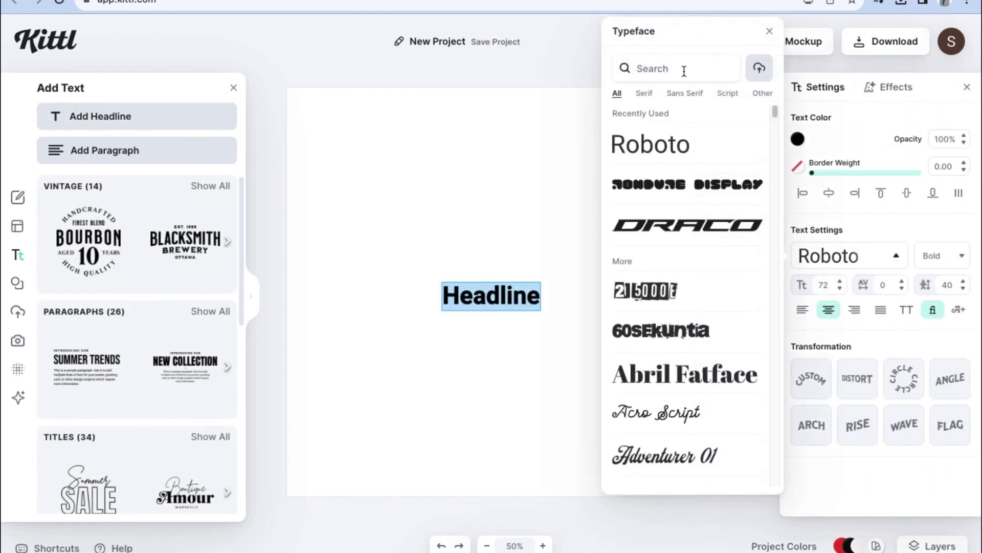
click(684, 71)
text(brin)
click(692, 148)
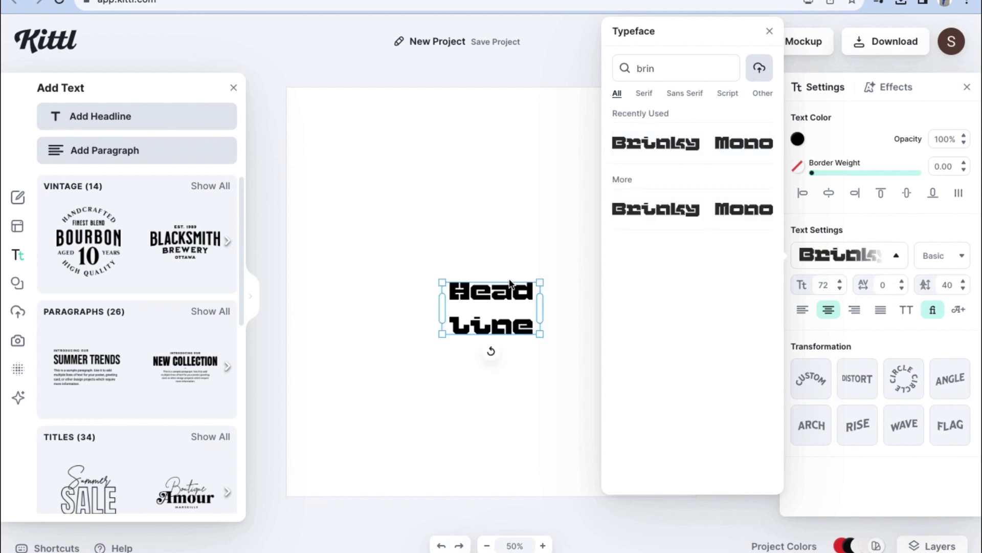
- Change the headline text to "y2k" and enlarge it to about size 198 in the upper middle of the artboard
double_click(503, 301)
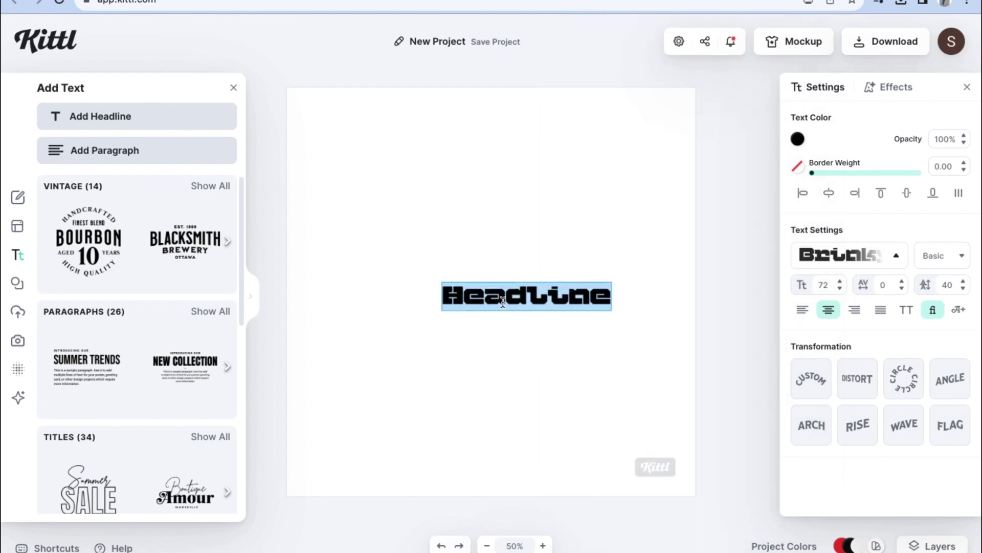
text(y)
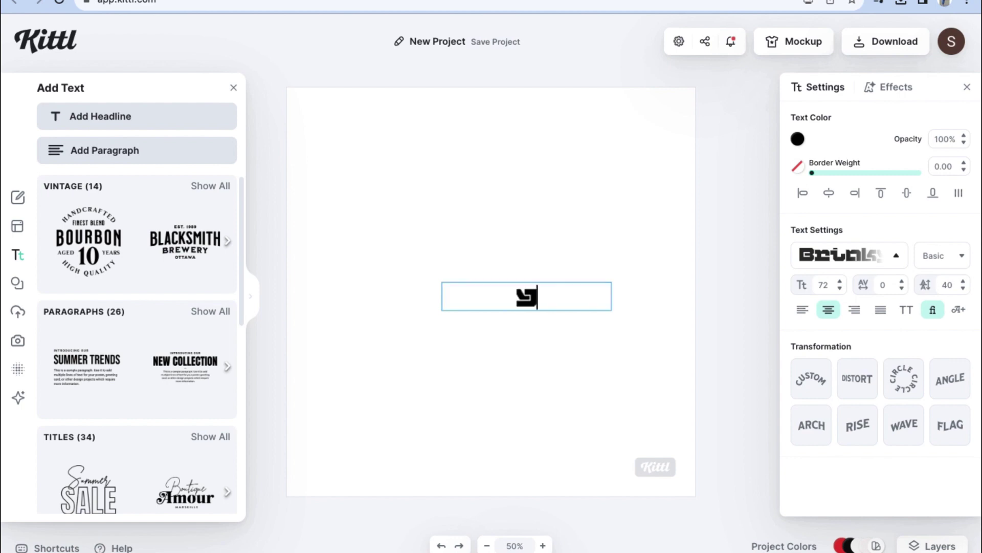
text(2k)
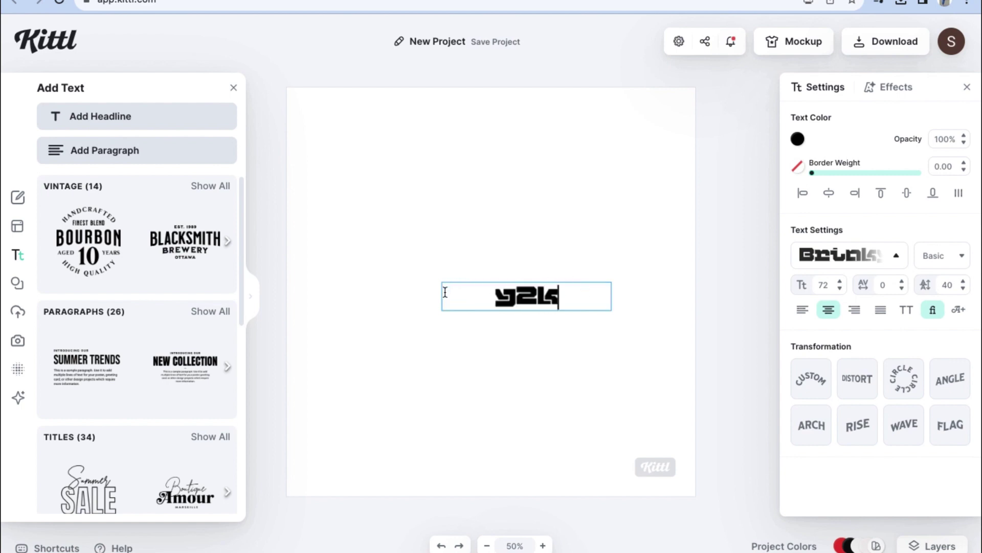
key(Escape)
drag(543, 279, 713, 248)
drag(559, 247, 516, 226)
- Set the y2k text's fill color to light blue #82baff
click(799, 139)
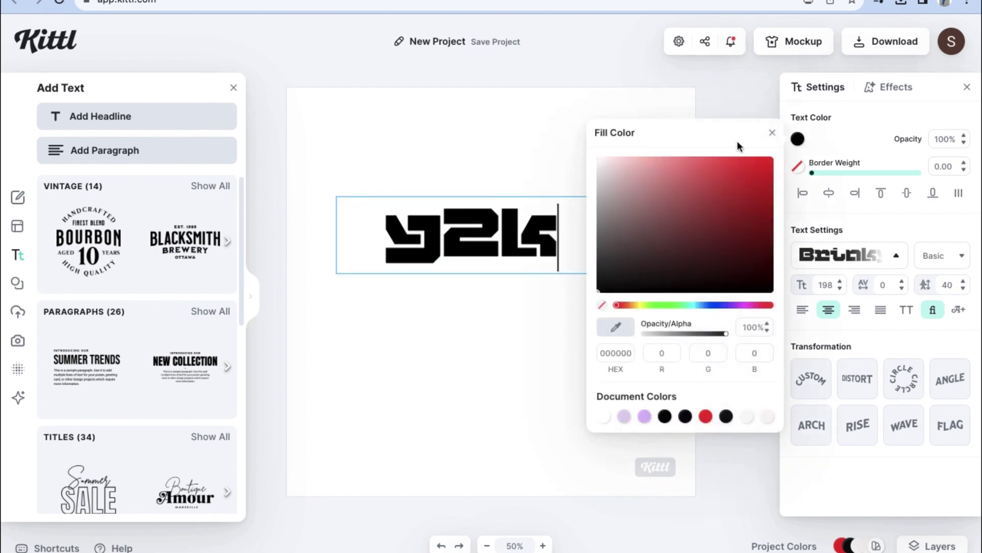
click(706, 305)
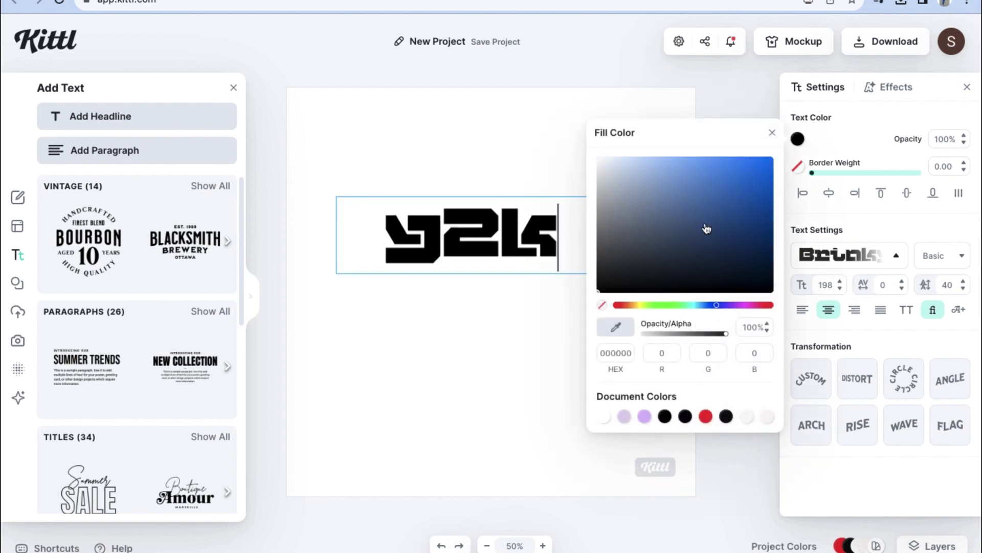
drag(707, 229, 683, 157)
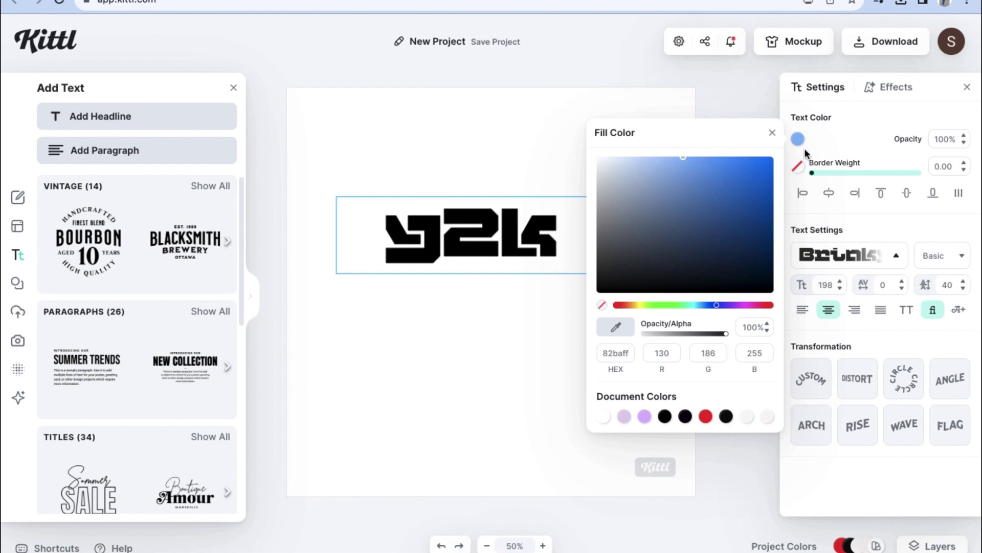
- Apply a block shadow to the y2k text in the light blue #82baff
click(879, 88)
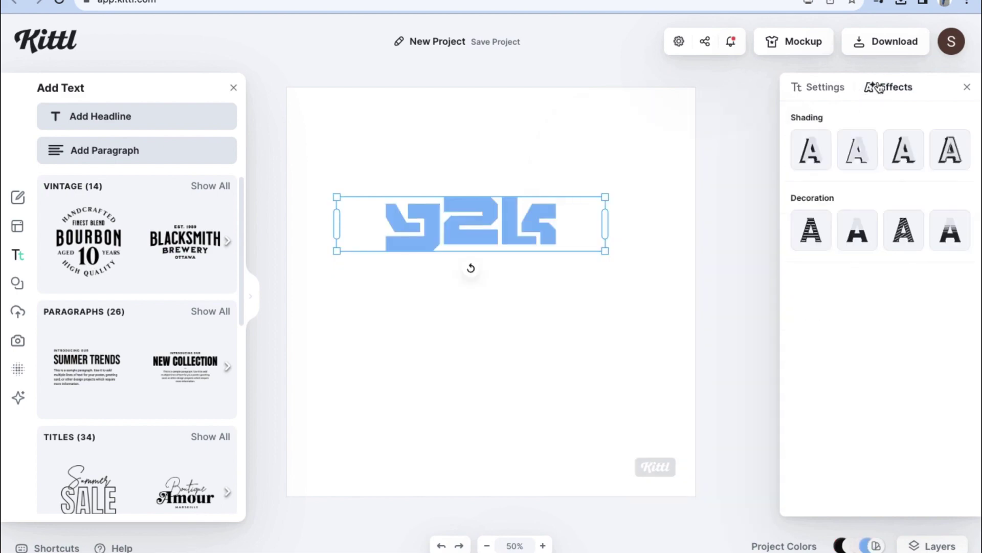
click(903, 165)
click(962, 186)
click(770, 482)
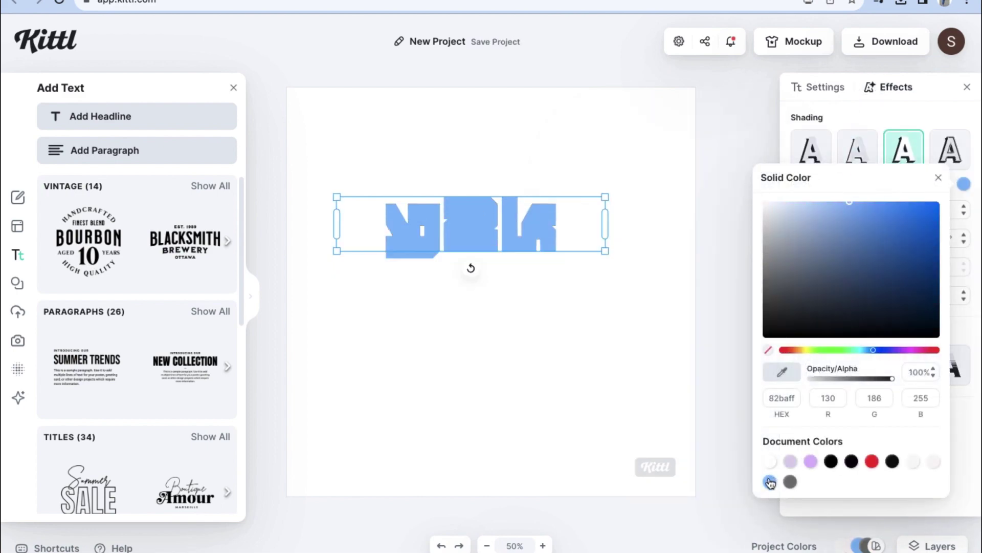
- Change the y2k text's fill to white and set its block shadow's outline width to 32
click(818, 87)
click(798, 139)
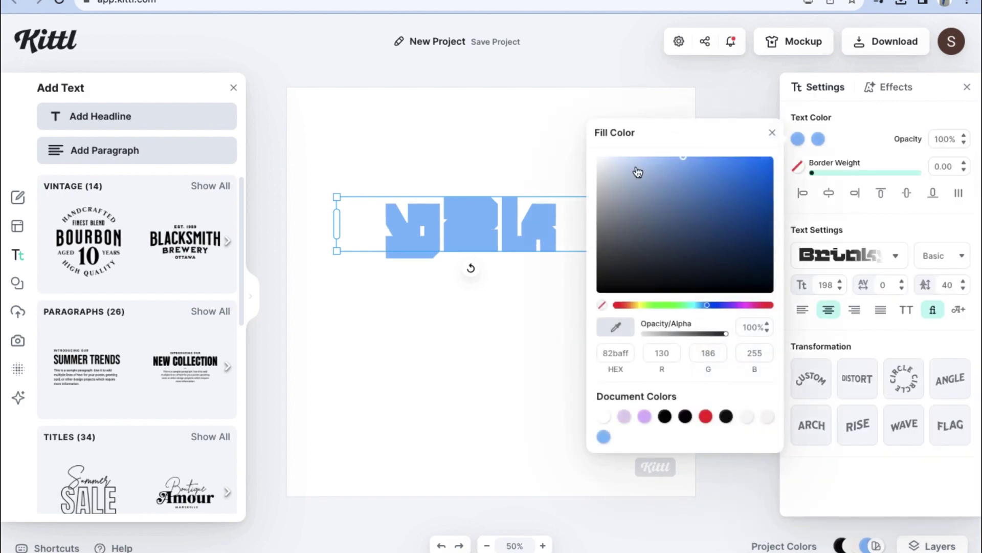
click(604, 164)
drag(604, 164, 595, 159)
click(888, 88)
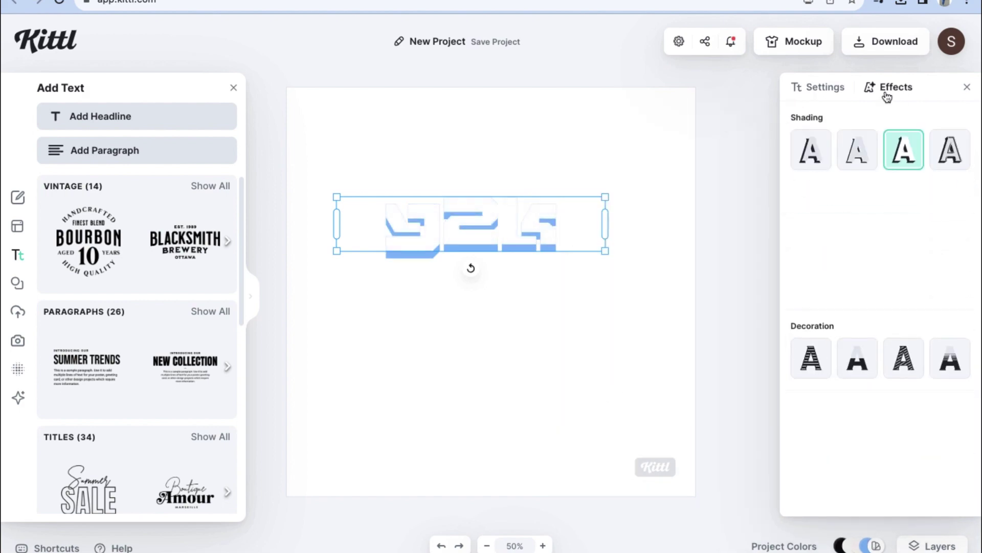
drag(799, 303, 830, 305)
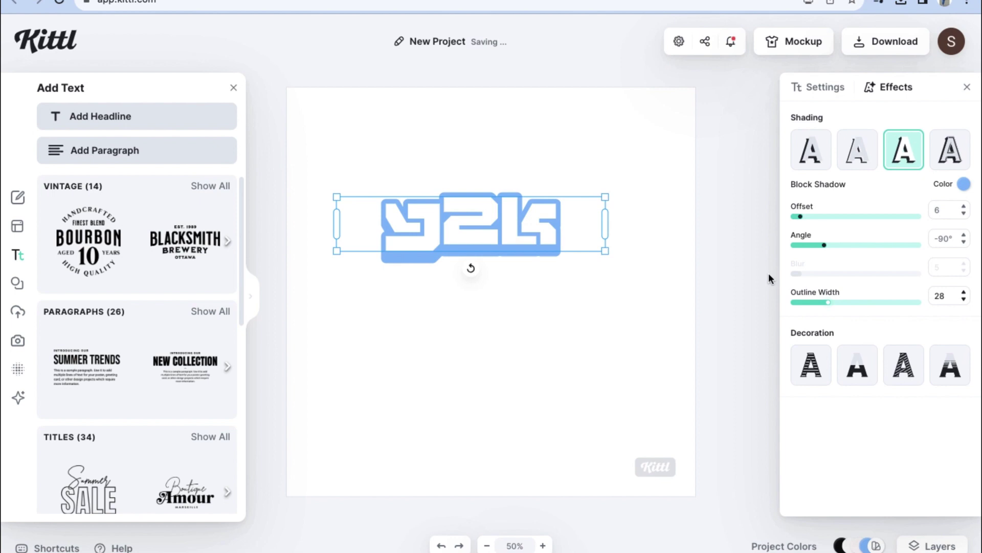
- Enlarge the y2k text to about size 229 and keep it in the upper middle of the artboard
drag(606, 251, 623, 263)
drag(572, 227, 557, 215)
drag(625, 244, 629, 246)
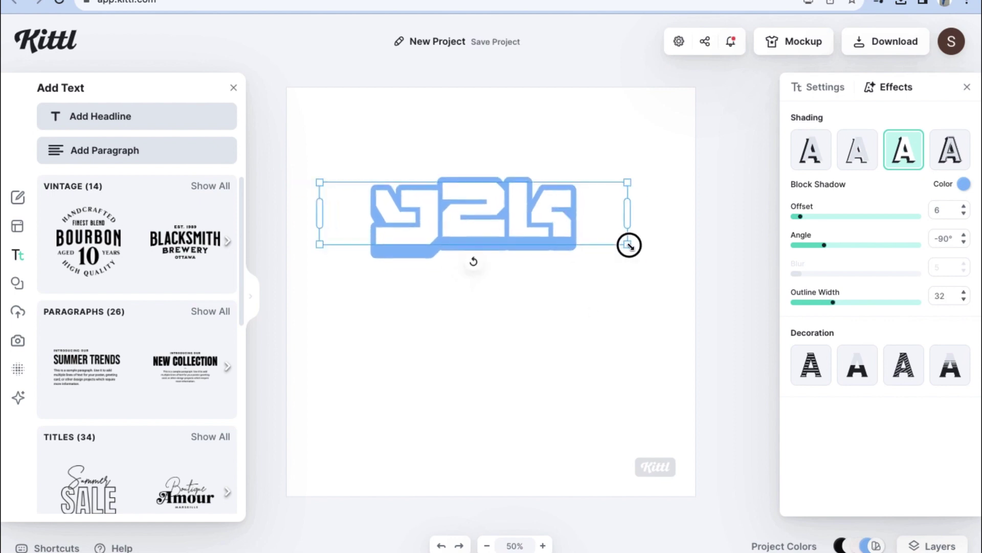
- Duplicate the y2k text and place the copy directly below the original as a second line
drag(524, 214, 548, 289)
click(545, 329)
click(539, 219)
key(super+v)
- Change the lower copy's text to "logo" and shift both lines together toward the middle of the artboard
double_click(549, 289)
key(BackSpace)
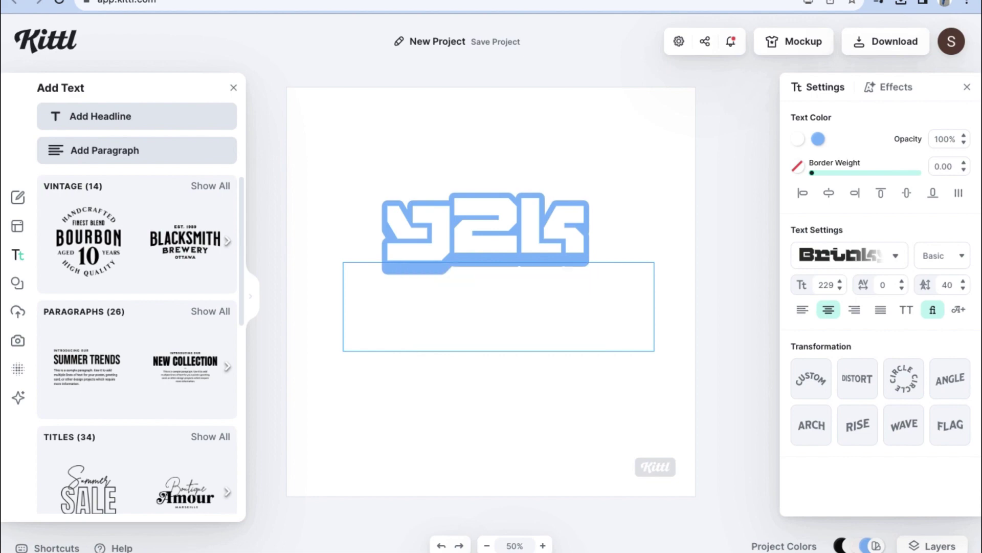
text(togo)
key(Escape)
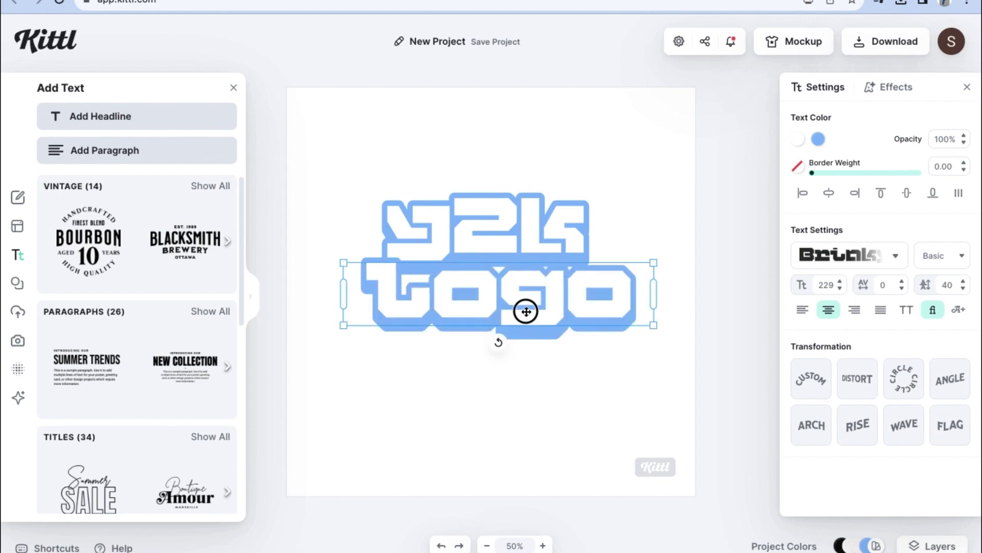
shift+click(340, 260)
click(443, 348)
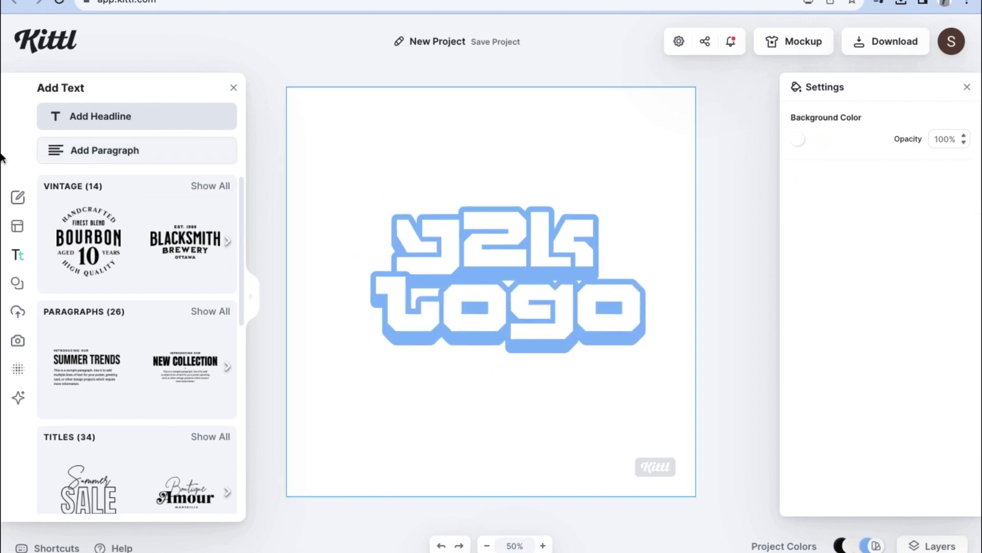
- Search the elements for "y2k" and add the curved swoosh with stars at the lower left of the logo text
click(19, 285)
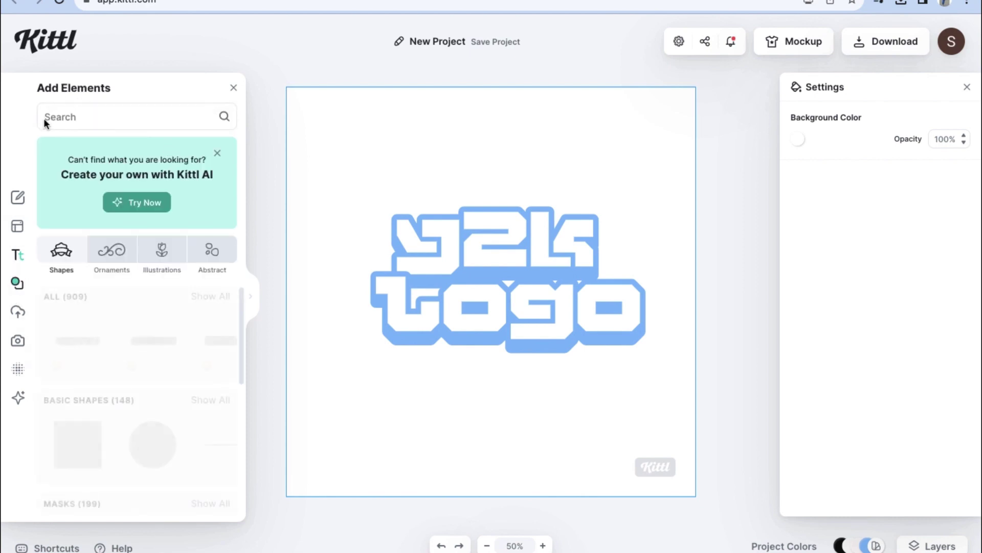
text(y2)
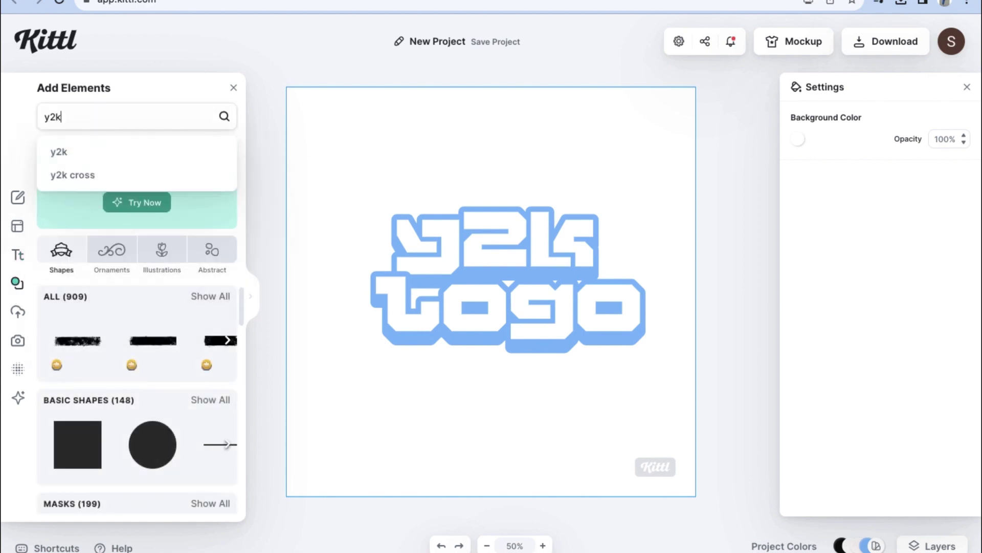
text(k)
key(Return)
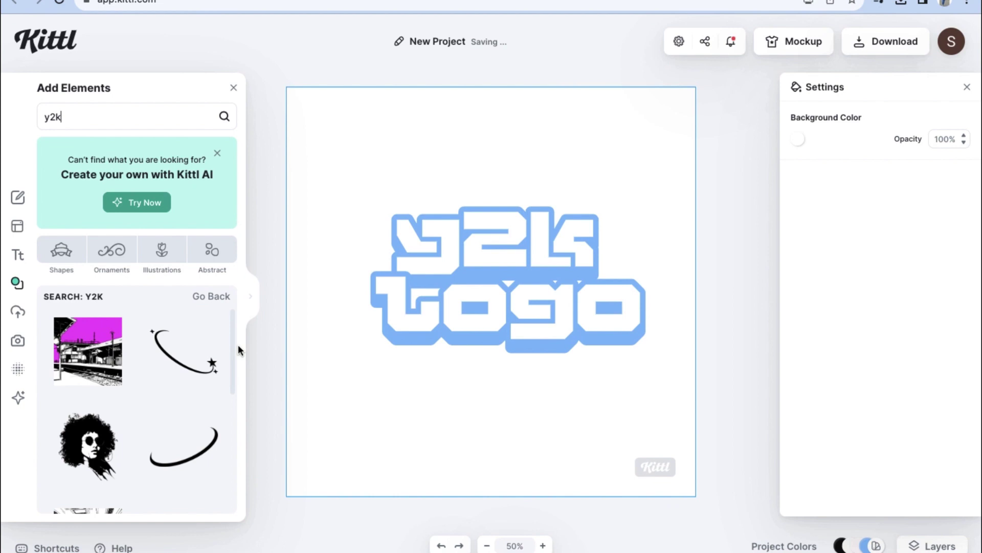
click(194, 350)
click(464, 343)
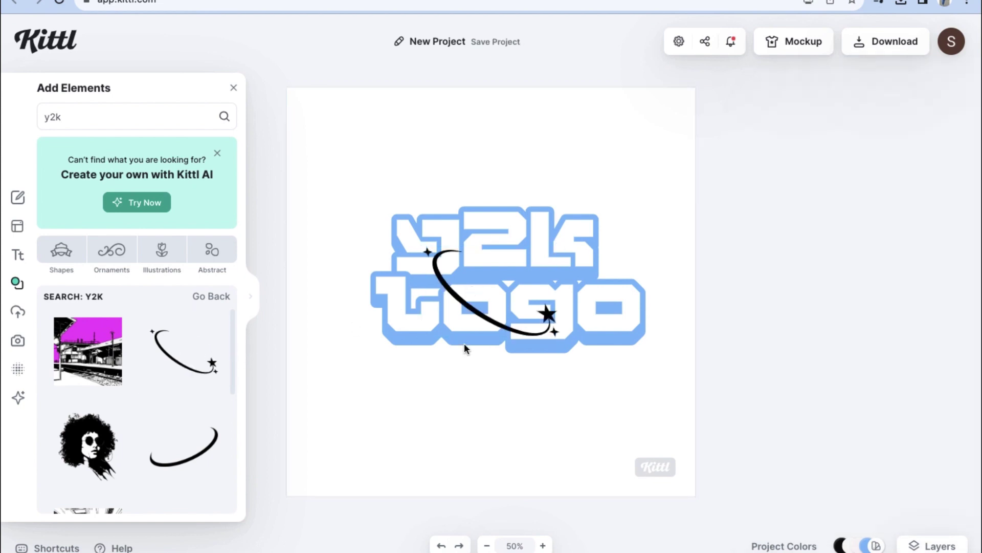
drag(465, 343, 393, 350)
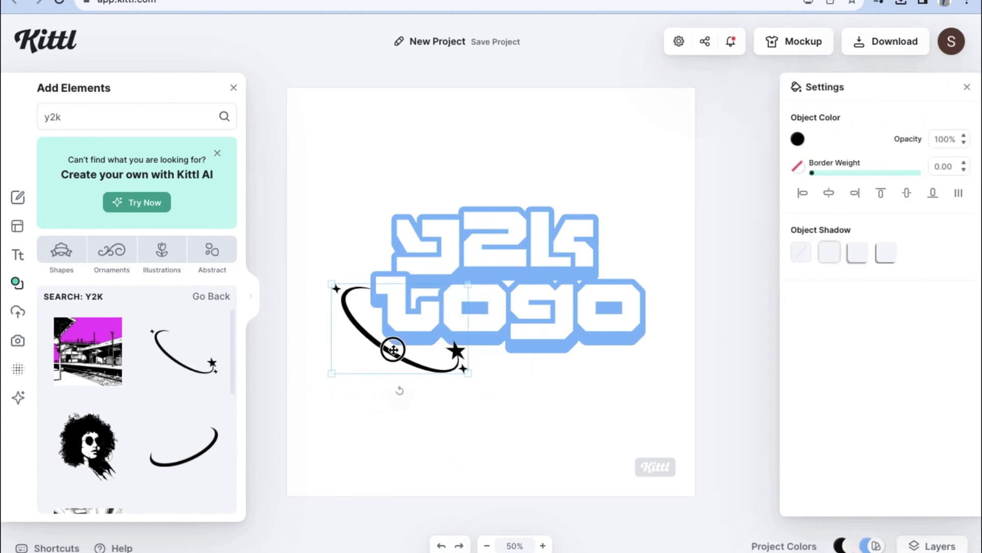
- Recolor the star swoosh with the logo's light blue from the document colors
click(797, 138)
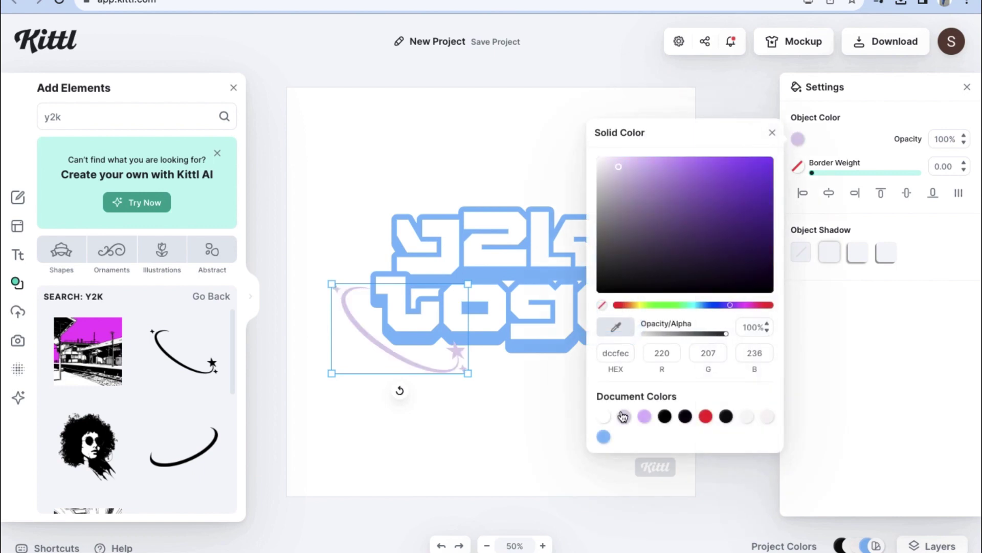
click(605, 438)
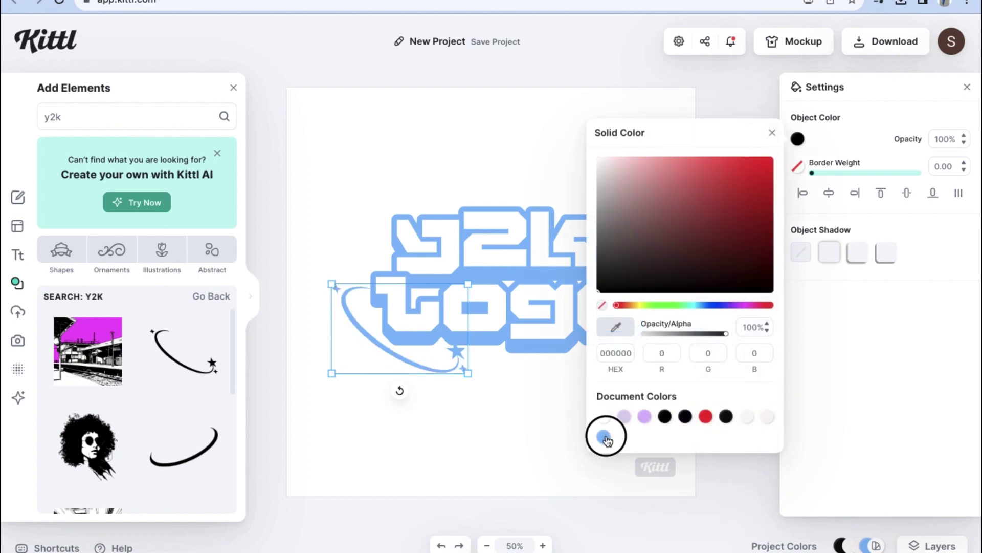
click(443, 369)
- Enlarge the star swoosh to sweep around both words and send it to the back behind the text
drag(470, 287, 680, 221)
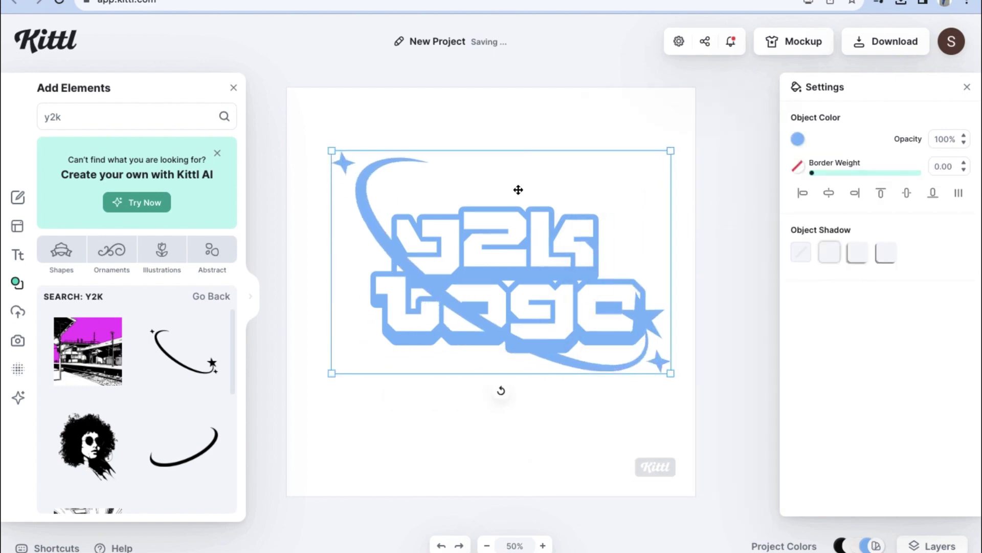
drag(364, 205, 359, 249)
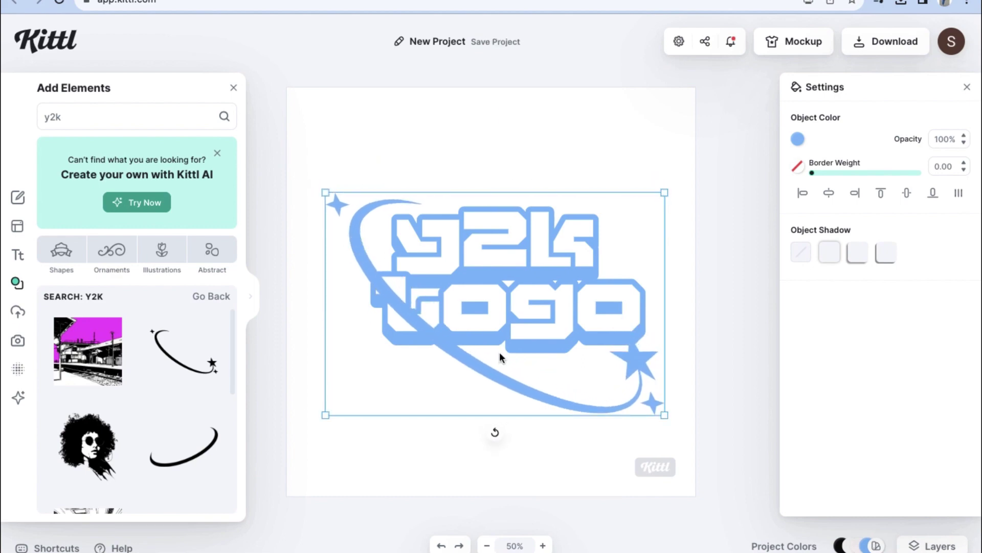
right_click(501, 379)
click(558, 540)
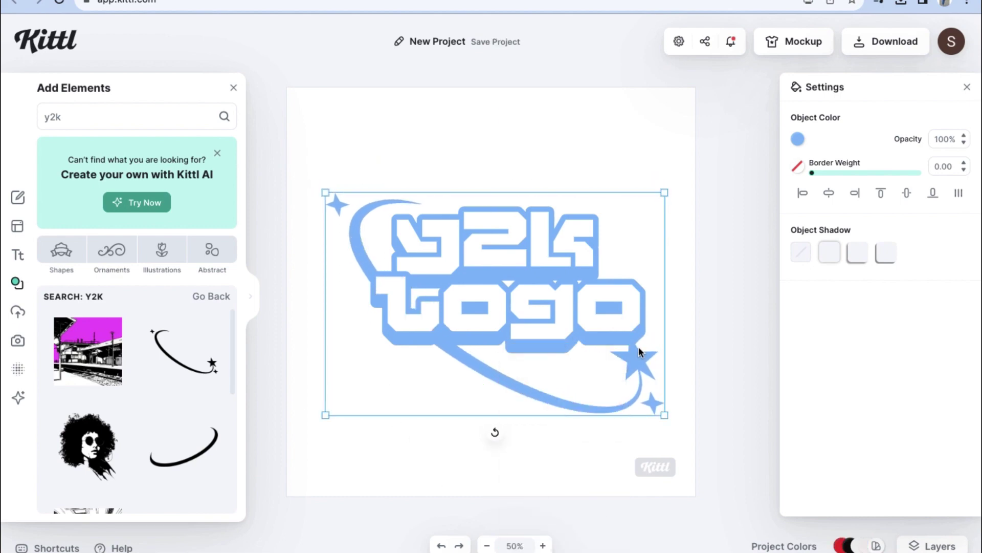
- Add the black atom shape from the y2k elements and enlarge it over the logo text
scroll(167, 406, down, 5)
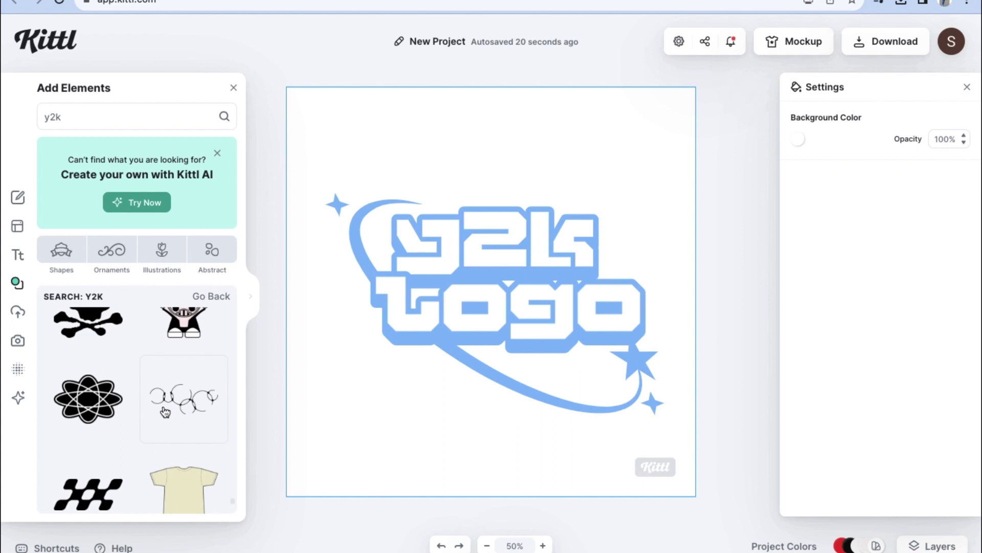
scroll(128, 404, up, 2)
drag(80, 393, 492, 355)
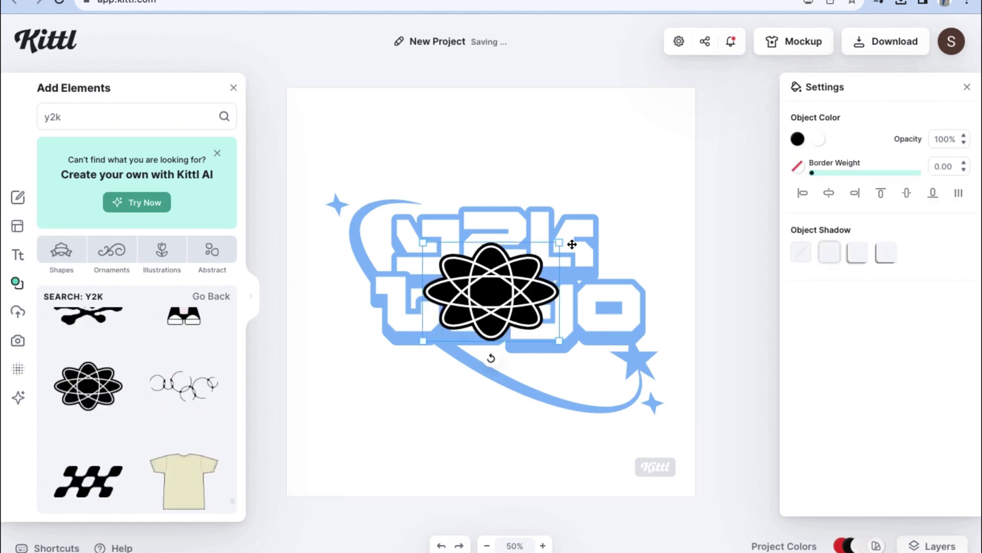
drag(487, 307, 715, 130)
drag(550, 238, 501, 272)
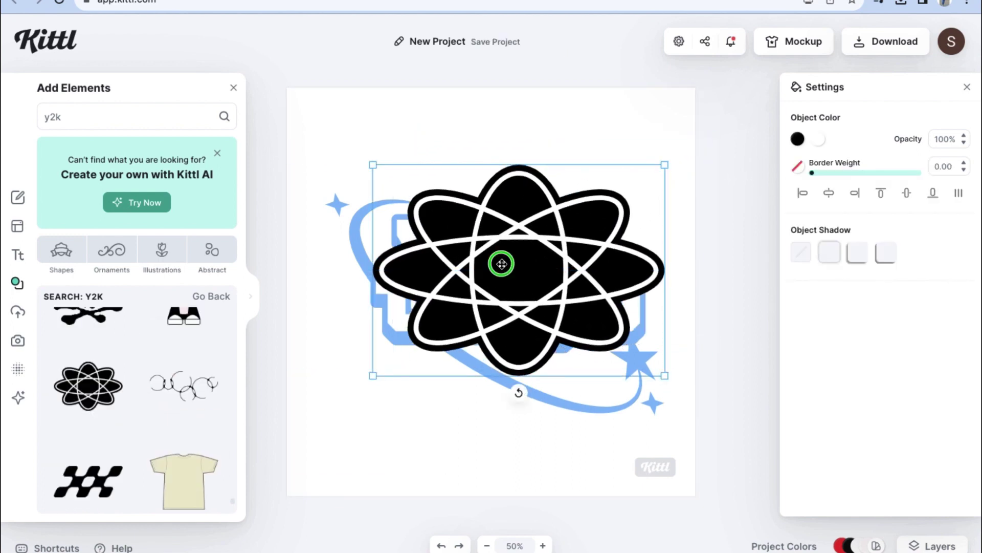
- Send the atom shape behind the text, then resize and position it so its loops rise above the y2k line
right_click(500, 264)
click(548, 474)
drag(541, 185, 534, 191)
drag(363, 383, 332, 407)
drag(412, 368, 484, 318)
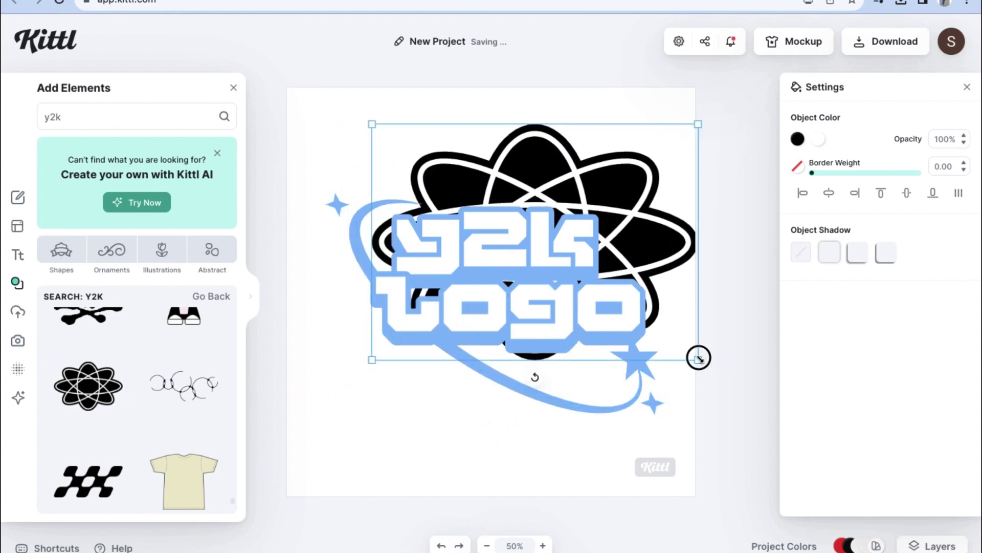
drag(699, 358, 665, 336)
drag(600, 200, 616, 217)
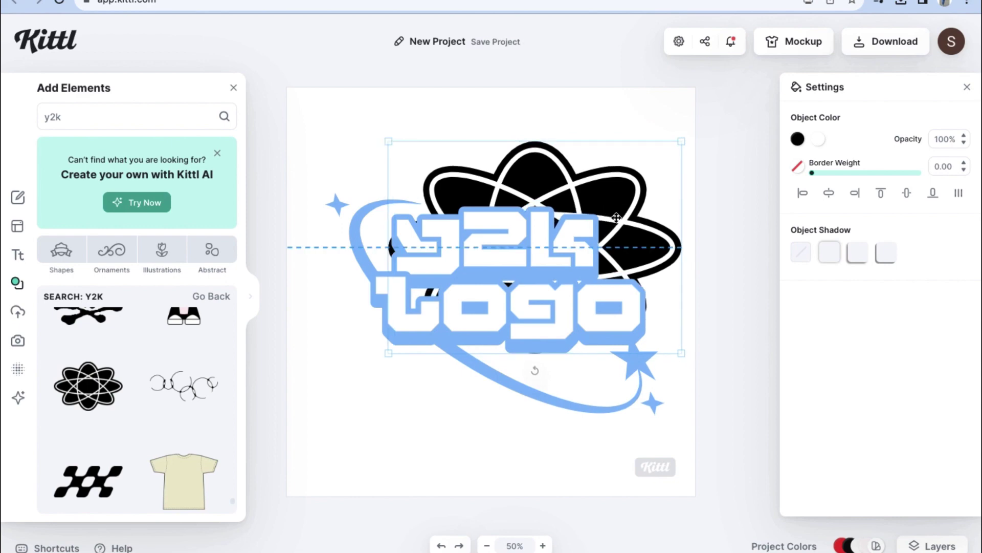
- Recolor the atom shape's black areas with the logo's light blue, keeping its lines white
click(798, 138)
click(646, 416)
click(355, 433)
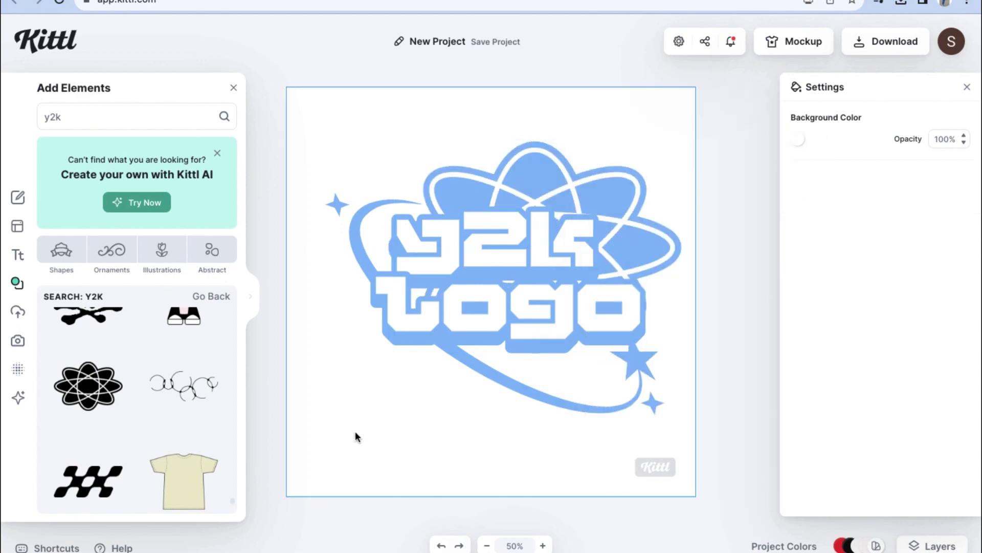
- Scale the atom shape down slightly so it sits closer around the y2k line
click(562, 169)
drag(686, 136, 633, 177)
click(346, 404)
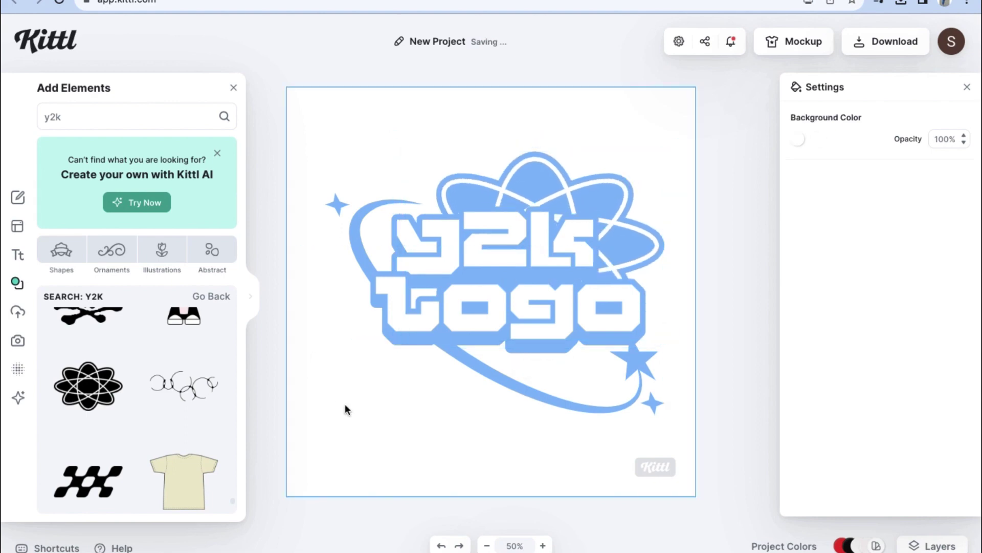
- Clear the y2k element search and add a basic square shape to the artboard
scroll(132, 467, down, 5)
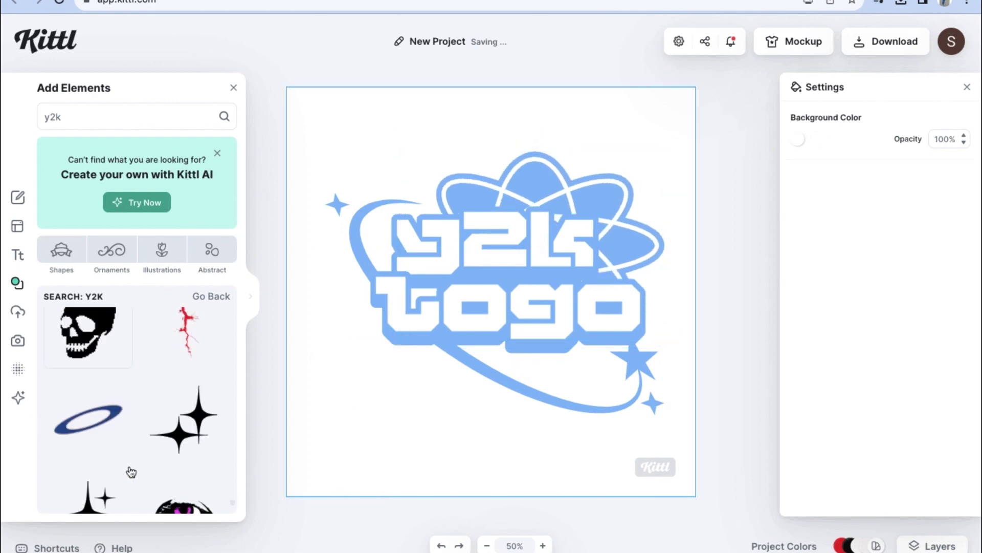
click(210, 117)
key(BackSpace)
key(BackSpace)
key(BackSpace)
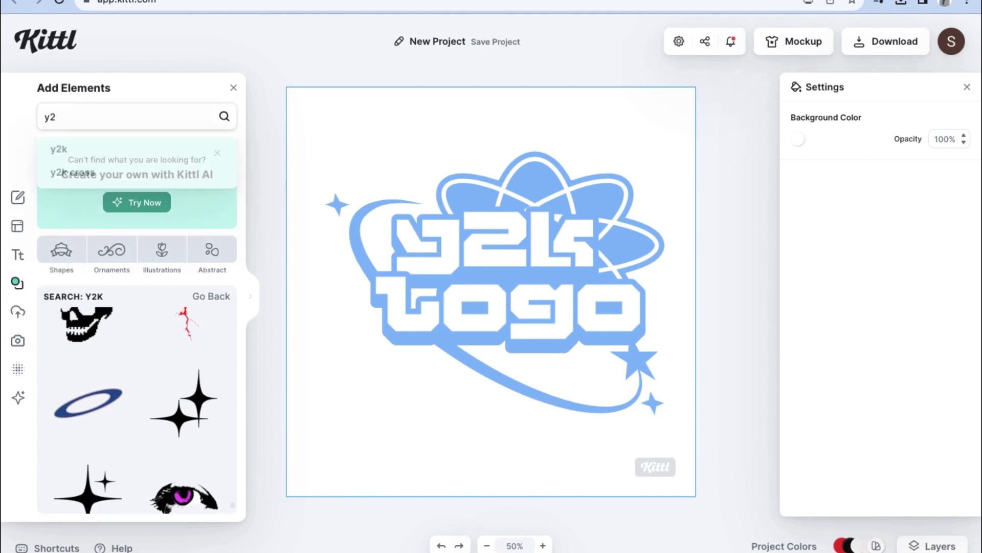
click(76, 444)
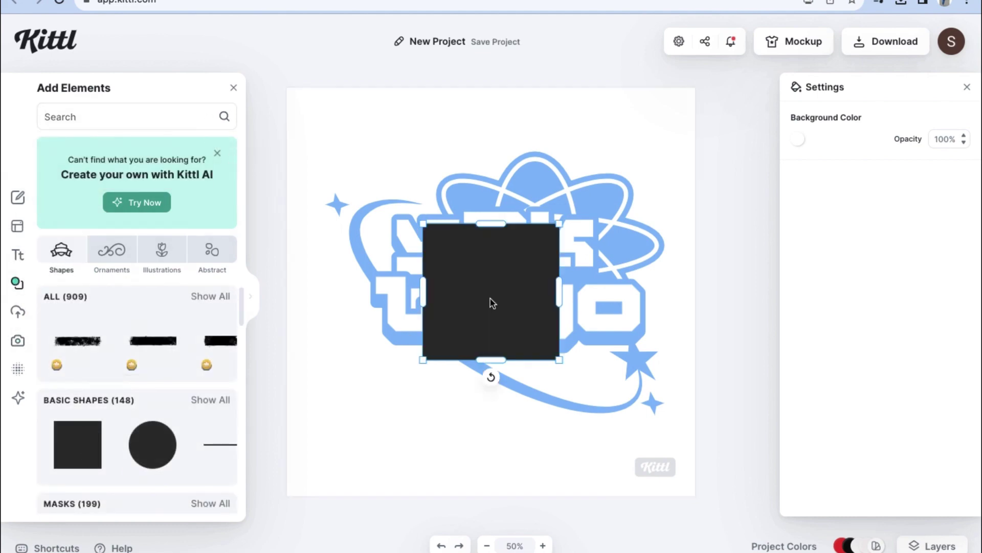
- Move the square onto the first letter of the lower word and shrink it to a small rectangle covering the gap
drag(492, 300, 457, 343)
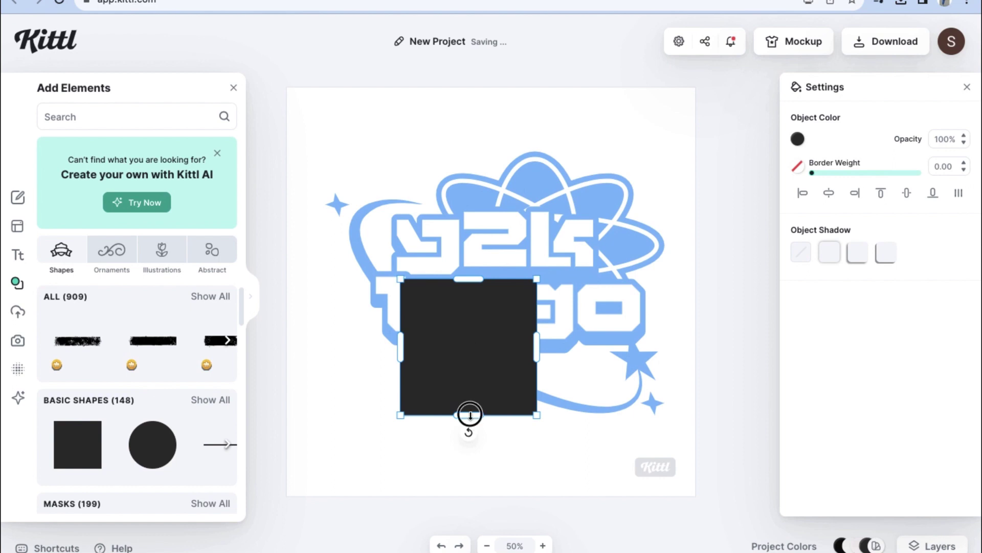
drag(470, 415, 475, 315)
drag(538, 296, 457, 295)
- Send the small rectangle to the back and color it light blue #82baff to fill the gap behind the letters
right_click(440, 304)
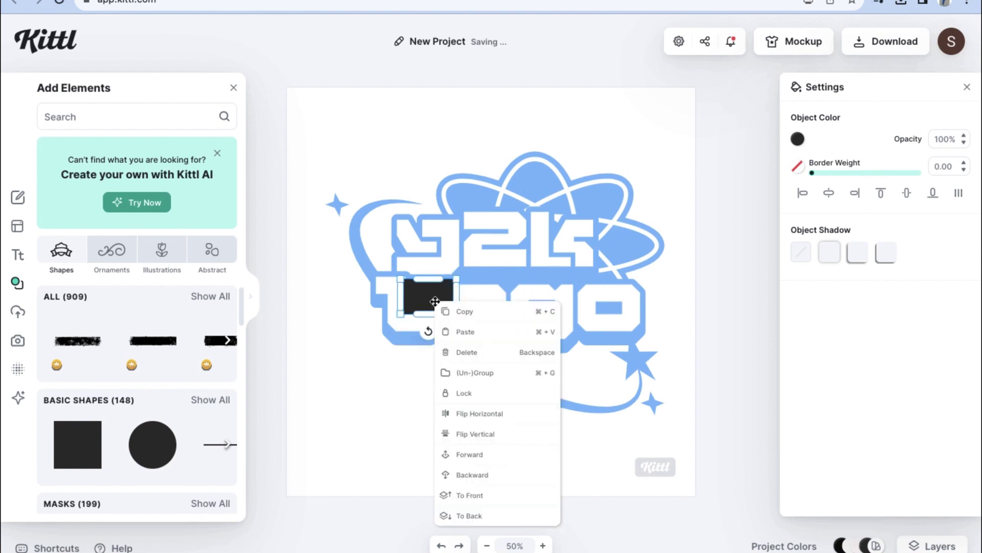
click(473, 518)
click(799, 140)
click(631, 415)
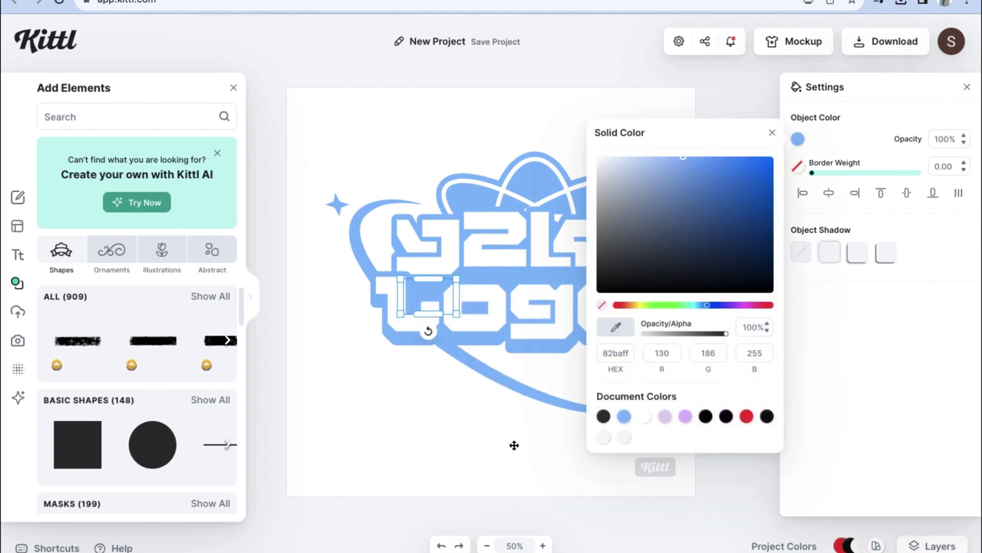
click(445, 451)
click(416, 294)
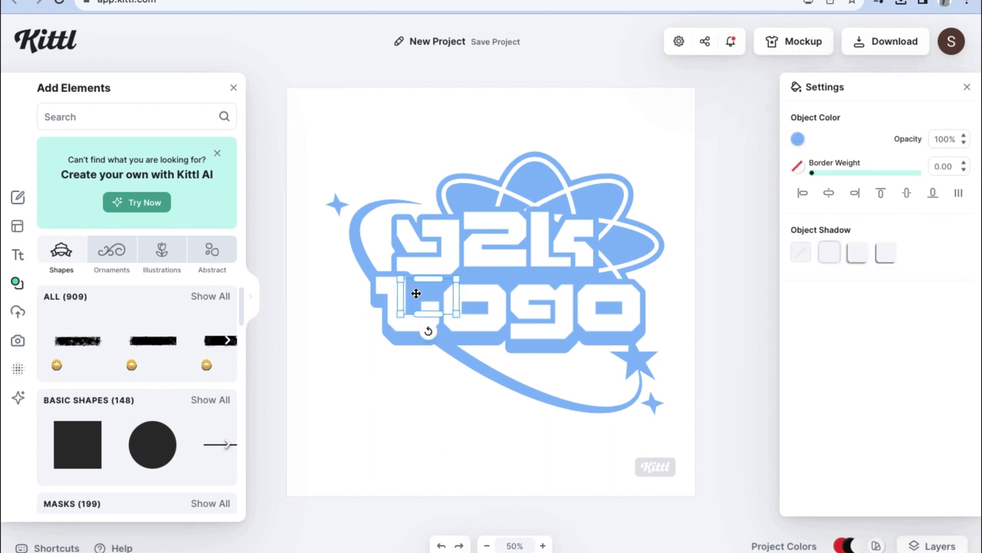
key(super+v)
drag(438, 298, 499, 245)
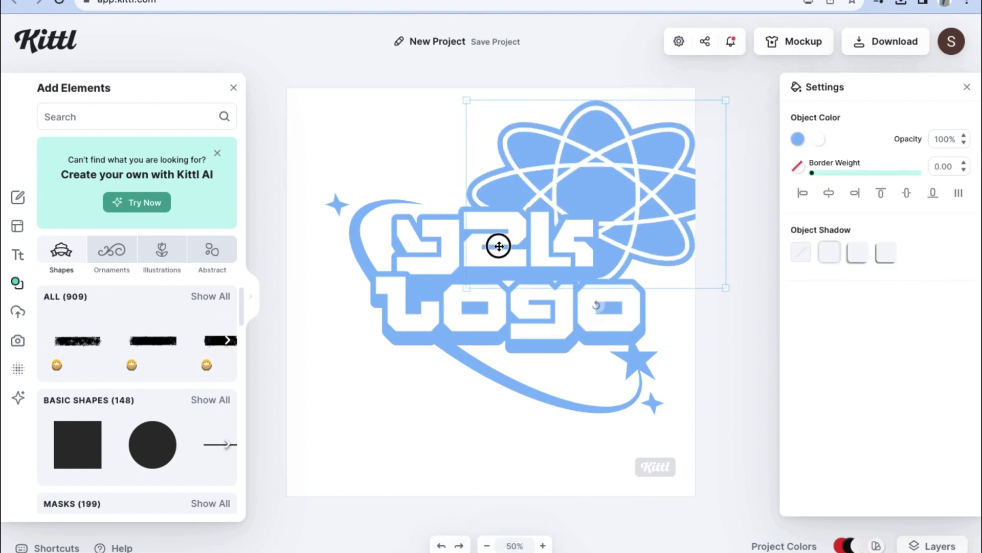
click(440, 545)
click(416, 287)
click(426, 427)
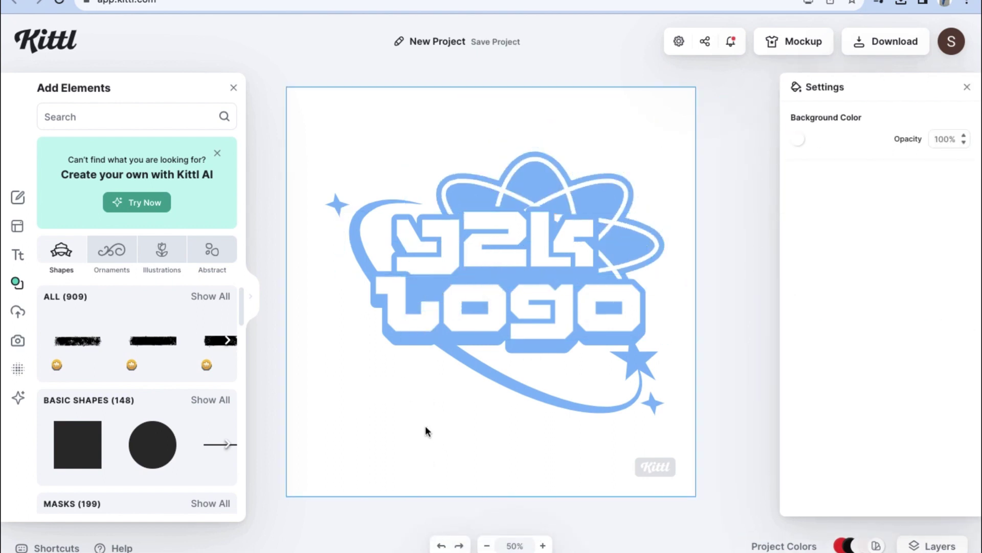
- Select the whole y2k logo, scale it down and move it off the artboard to leave the canvas empty
click(625, 331)
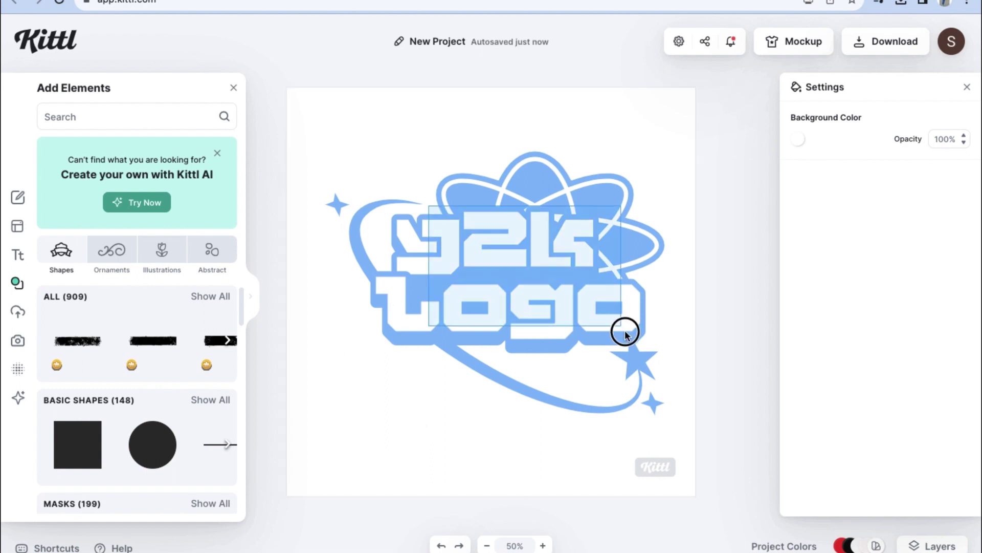
drag(672, 439, 456, 247)
drag(537, 308, 478, 266)
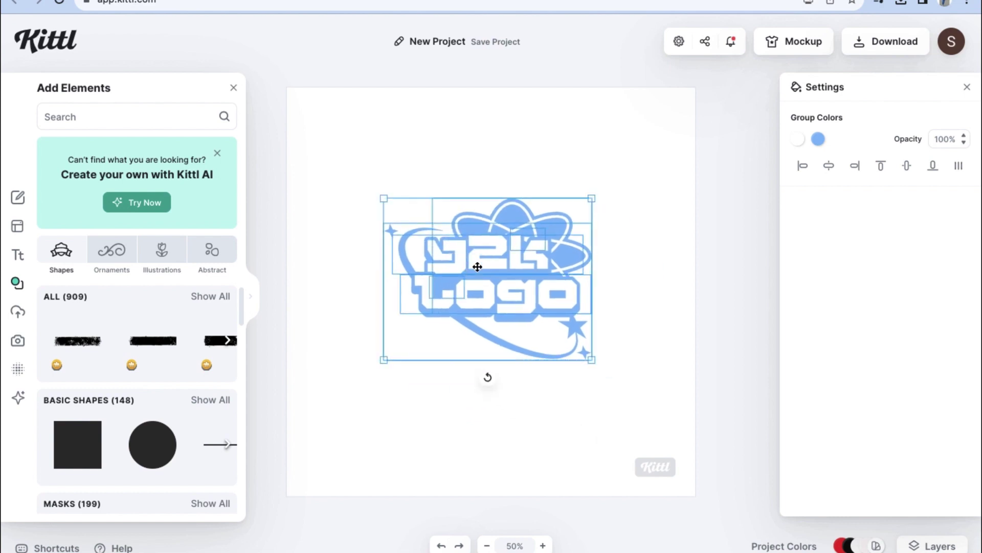
click(495, 547)
click(490, 546)
click(489, 546)
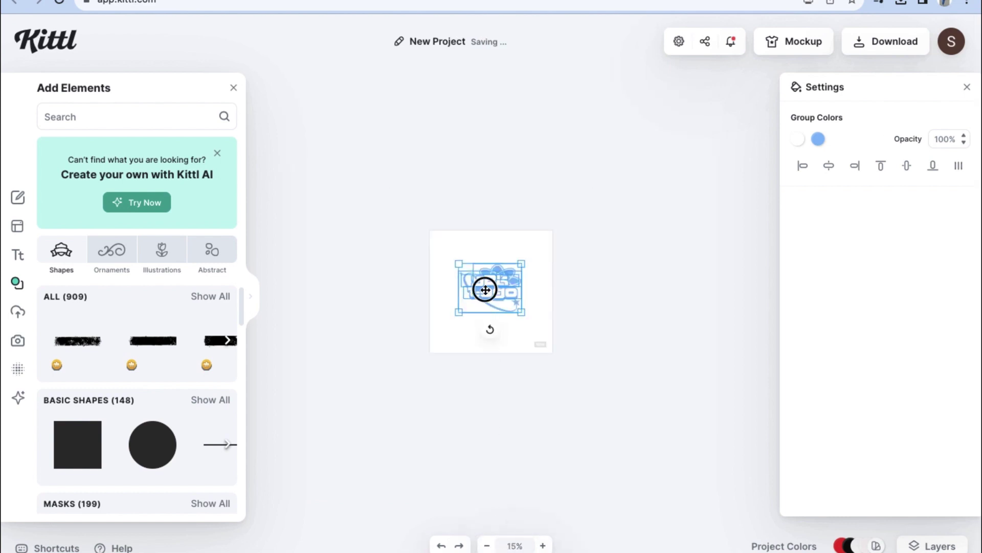
drag(485, 290, 641, 212)
click(504, 324)
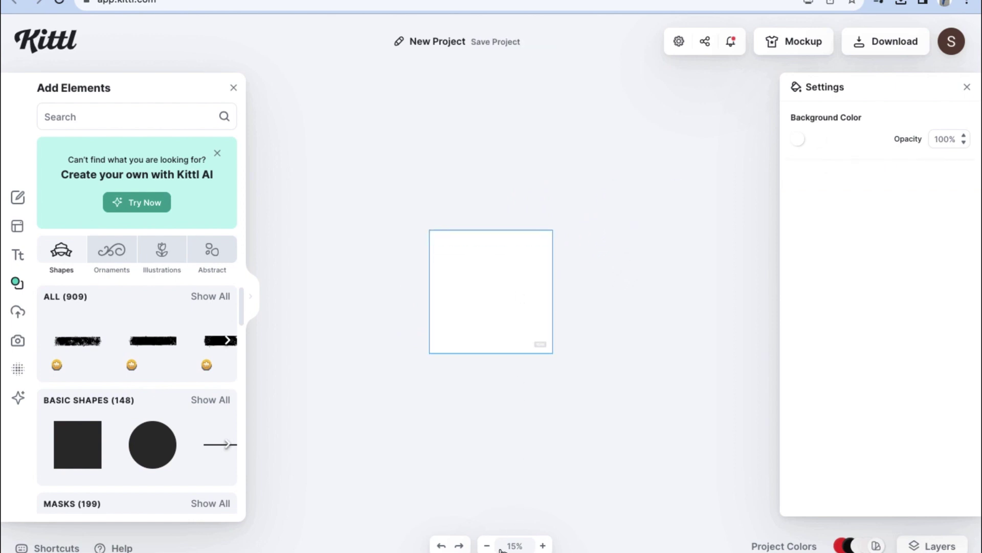
- Add a headline text to the empty artboard and set its typeface to Brinky Mono
click(541, 545)
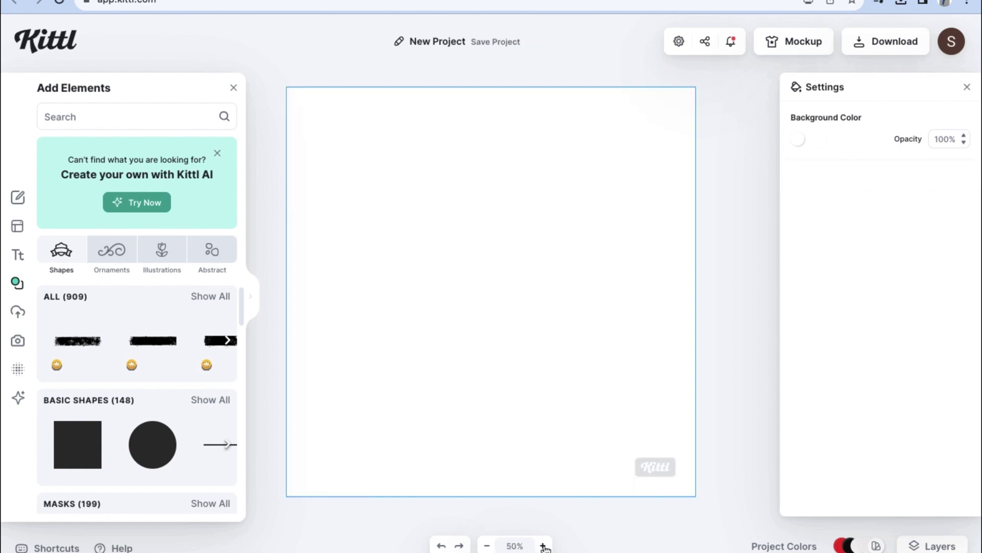
click(13, 257)
click(104, 116)
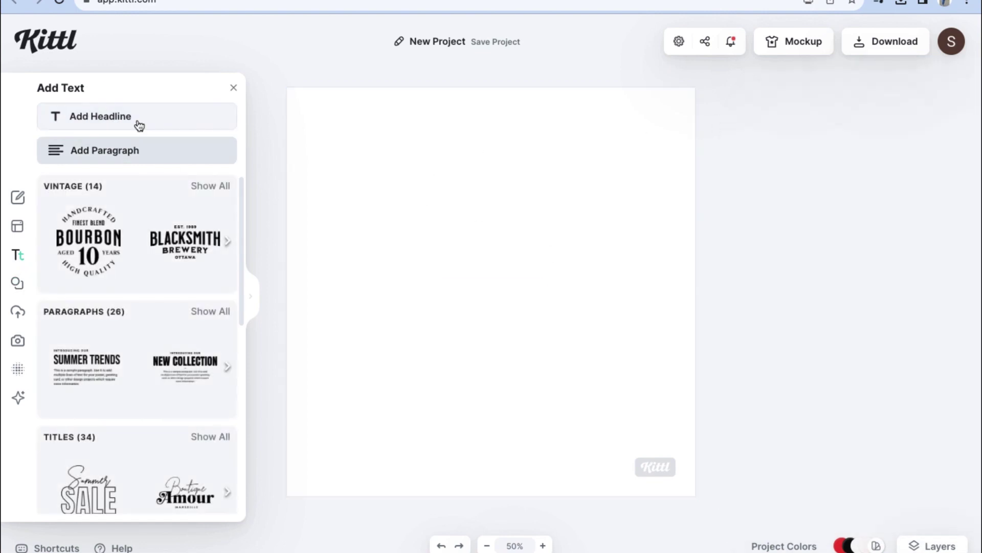
click(136, 125)
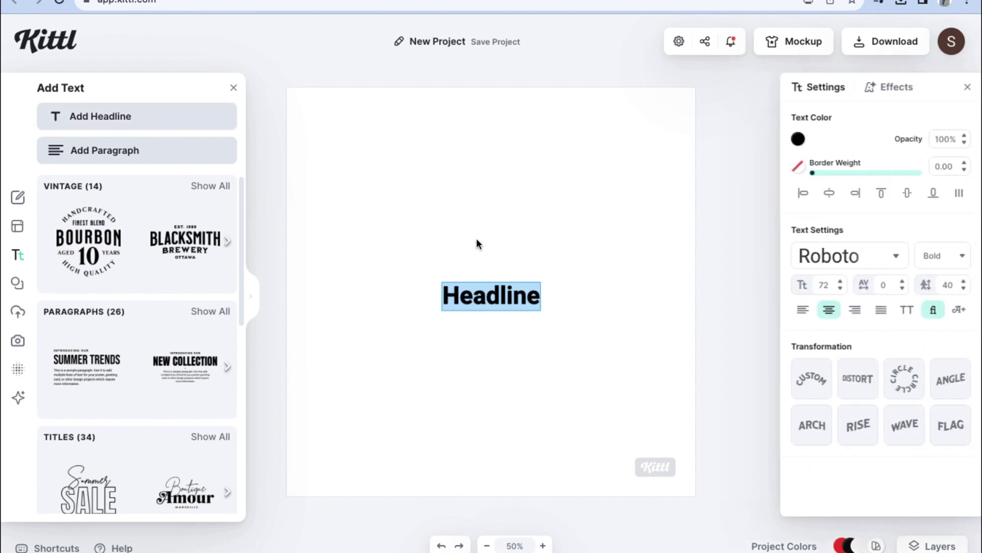
double_click(498, 302)
click(838, 258)
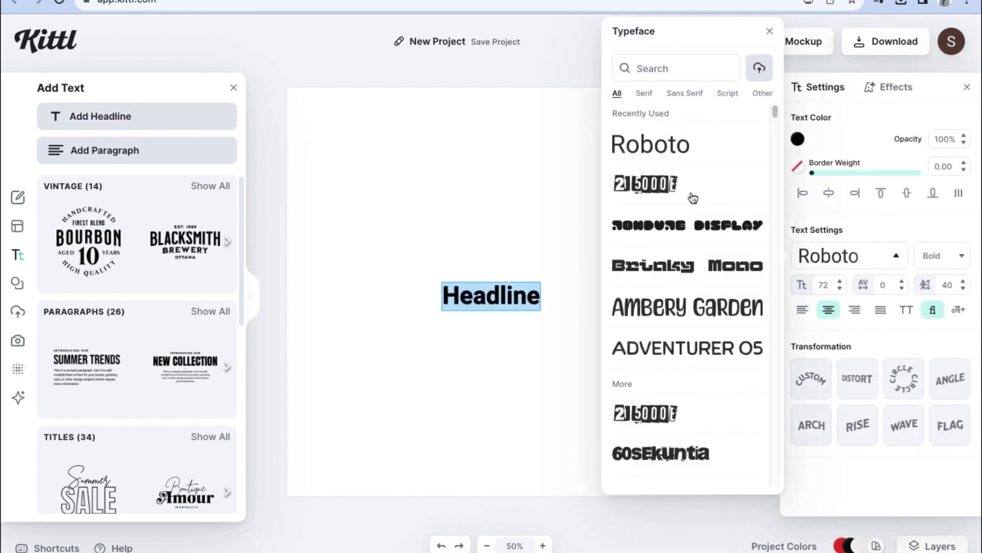
click(684, 266)
- Replace the headline's placeholder text with "cool"
double_click(513, 293)
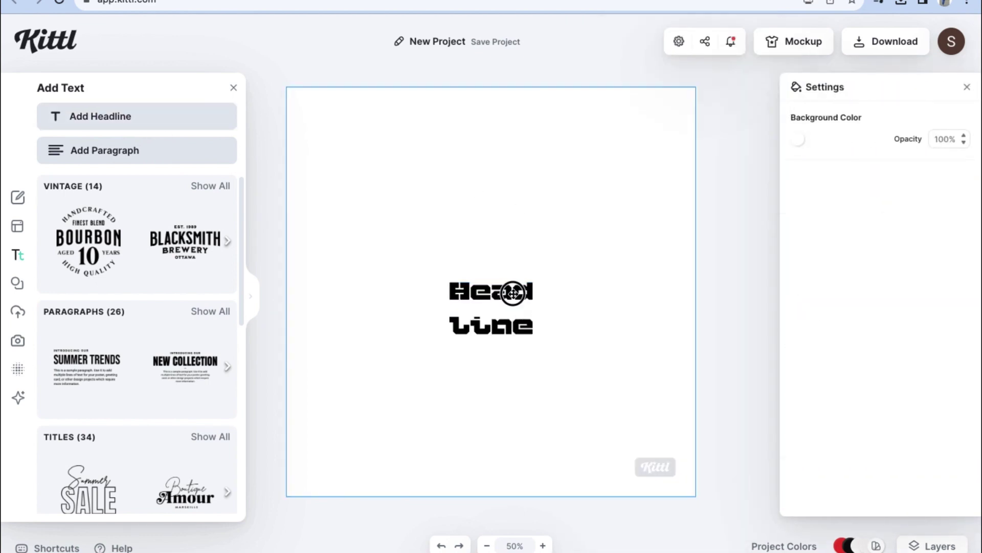
text(coo)
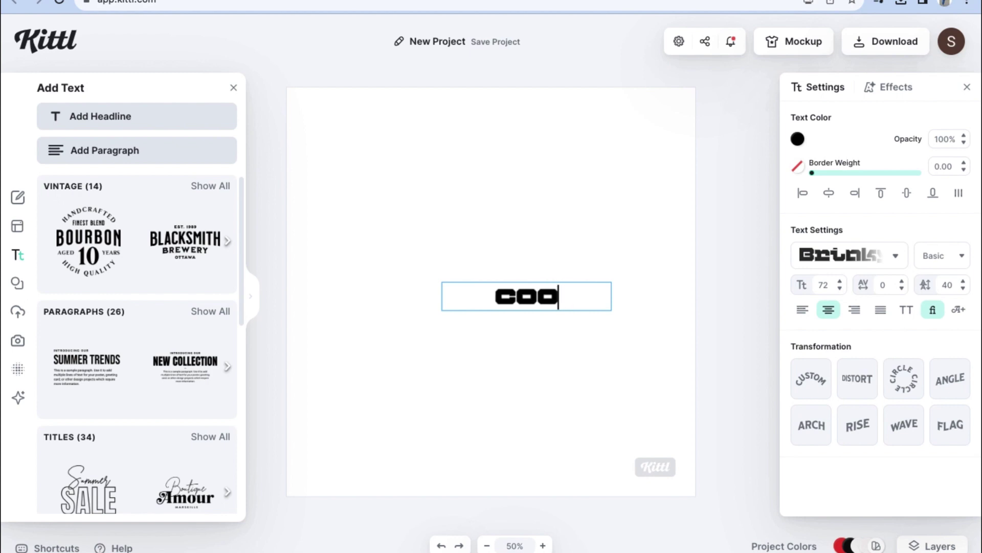
text(l)
- Color the word "cool" pink #ff9292 and enlarge it across the upper part of the artboard
click(797, 138)
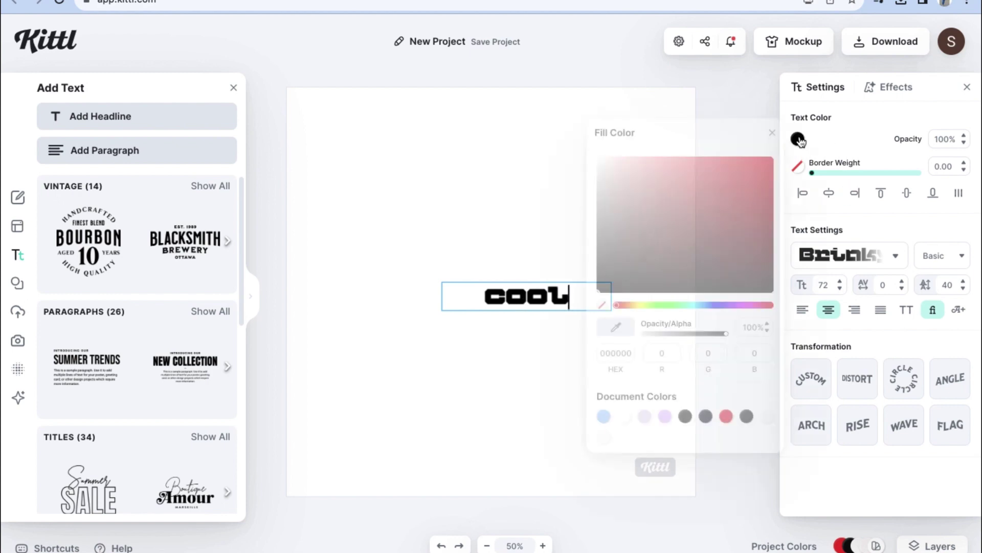
click(757, 306)
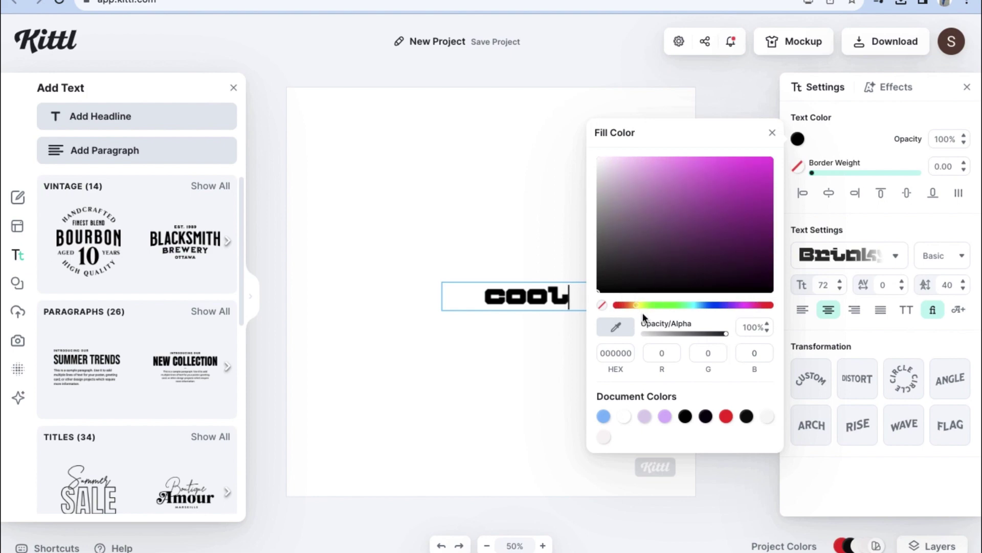
click(616, 305)
drag(620, 172, 673, 149)
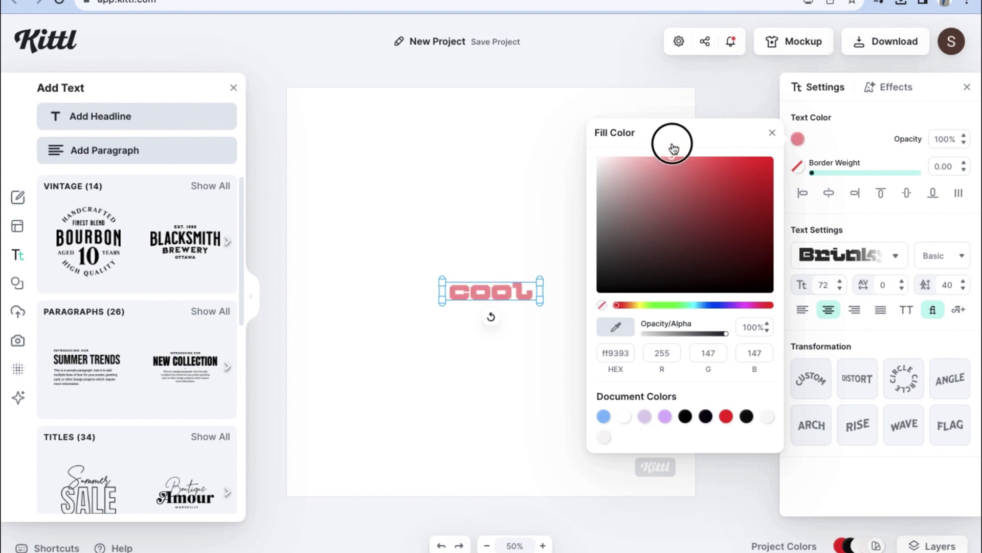
drag(443, 279, 324, 202)
drag(445, 267, 491, 220)
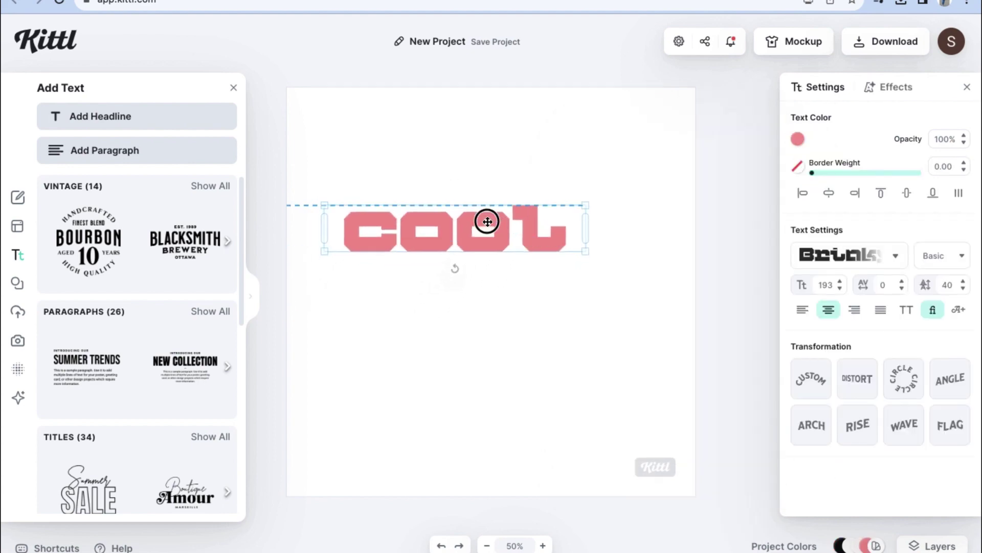
- Give the word "cool" a block shadow in the same pink as its letters
click(890, 86)
click(915, 168)
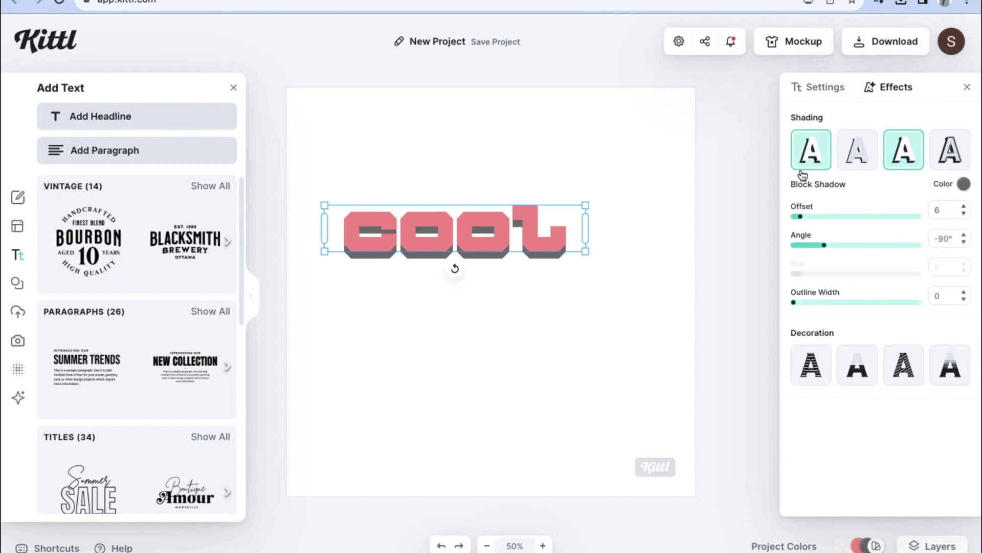
click(964, 185)
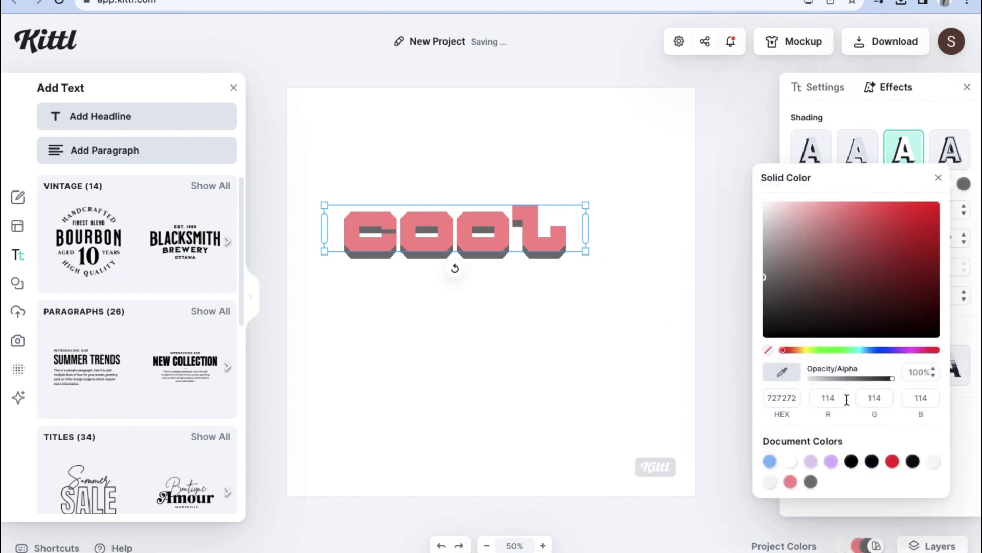
click(791, 461)
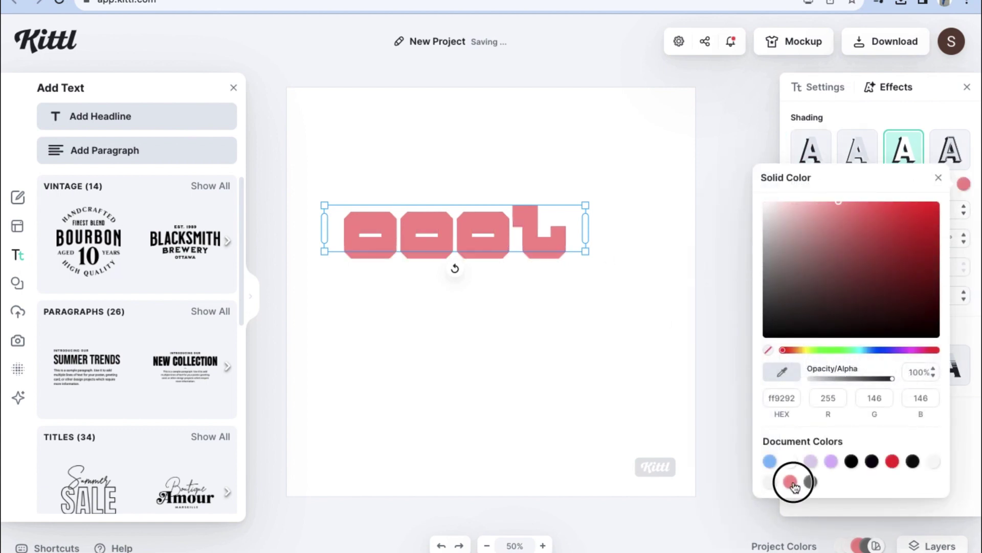
- Change the fill of the word "cool" to white and set its block shadow's outline width to 34
click(822, 88)
click(798, 141)
click(600, 159)
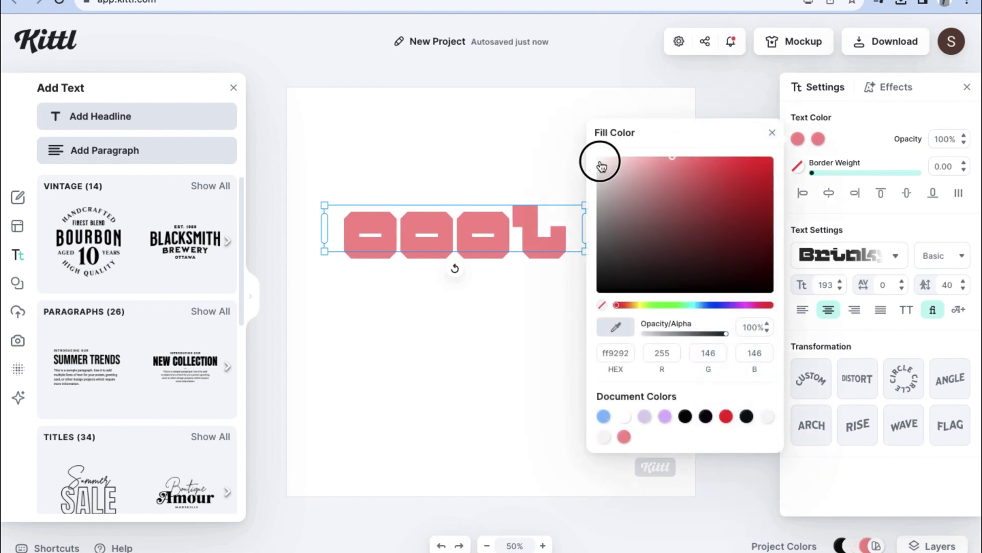
click(890, 87)
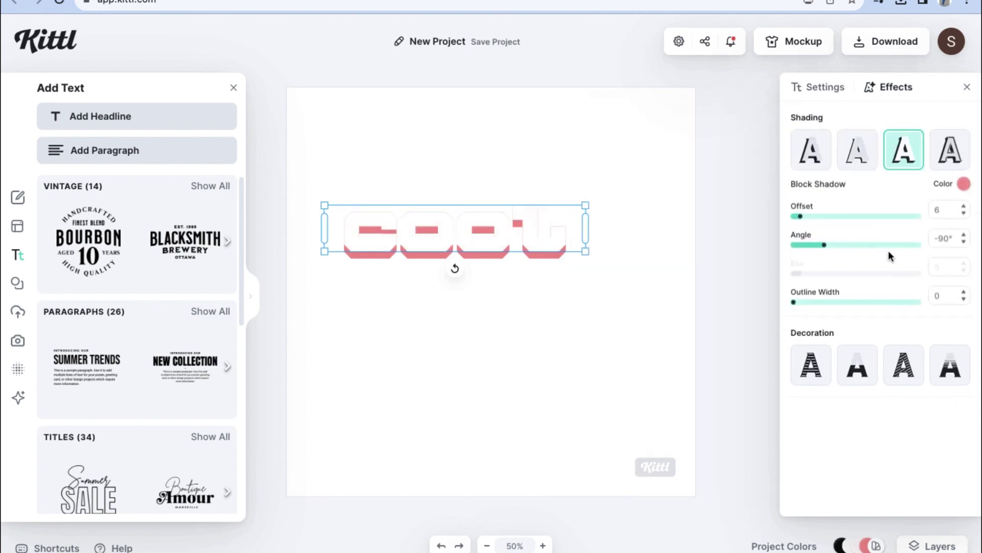
drag(804, 306, 836, 301)
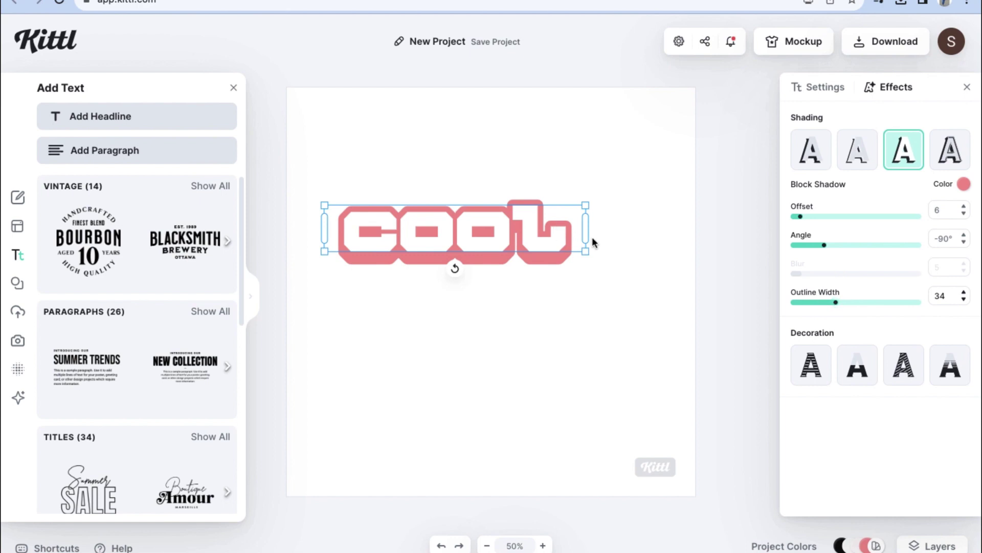
- Scale the word "cool" up to a font size of about 237, leaving its text as it is
drag(588, 254, 644, 248)
double_click(429, 239)
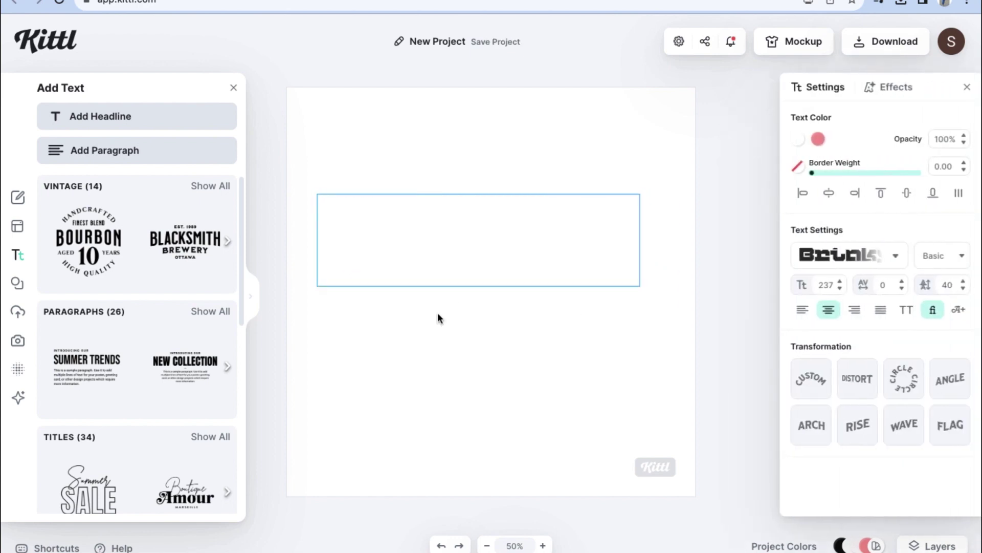
click(434, 335)
click(434, 337)
click(431, 338)
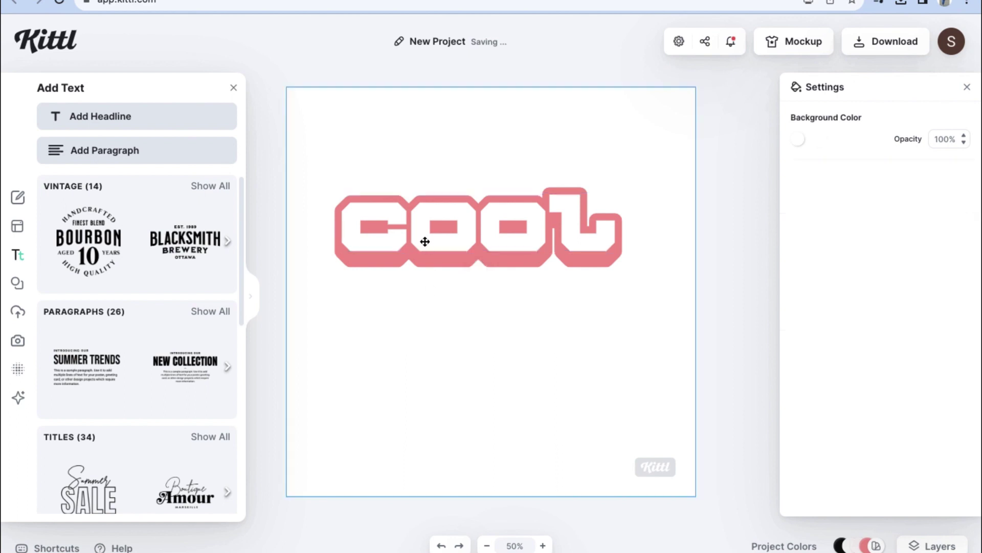
- Duplicate the word "cool" and place the copy directly below the original
click(425, 240)
key(ctrl+v)
drag(425, 240, 452, 316)
- Change the lower copy's text to "off" and nest it close beneath the word "cool"
double_click(455, 314)
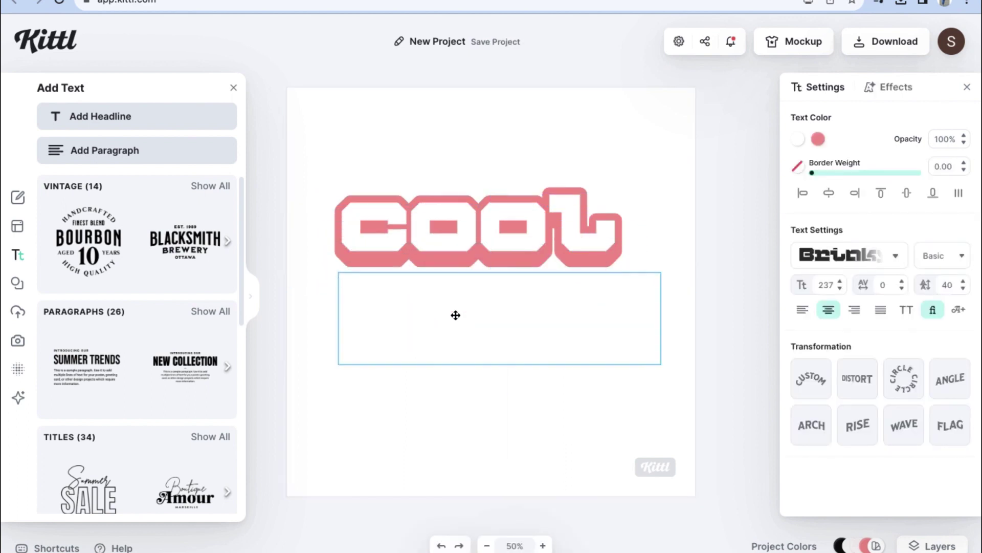
key(BackSpace)
text(off)
key(Escape)
mouse_move(522, 326)
mouse_down()
mouse_move(546, 318)
mouse_move(514, 310)
mouse_up()
click(573, 425)
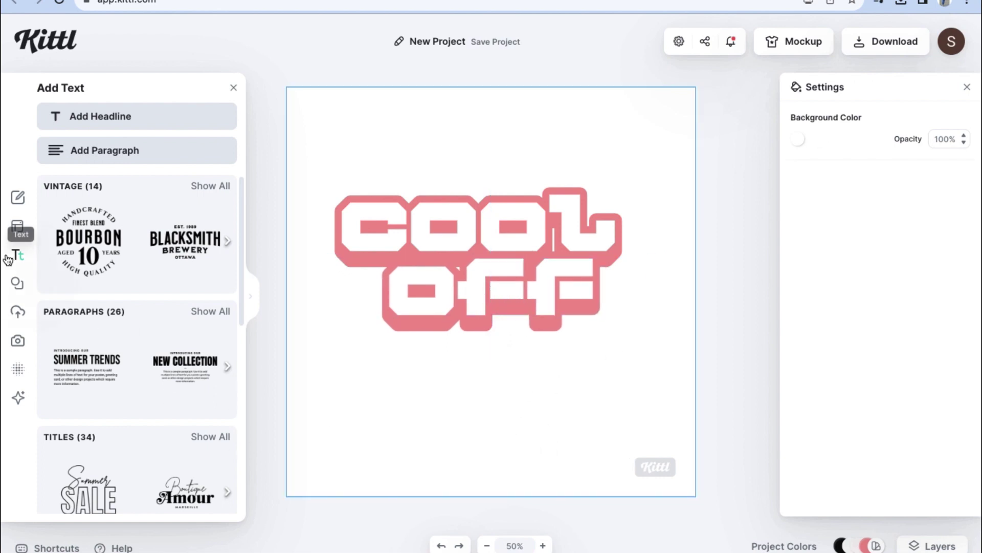
- Search the elements for "y2k" and add the wireframe globe to the artboard
click(18, 282)
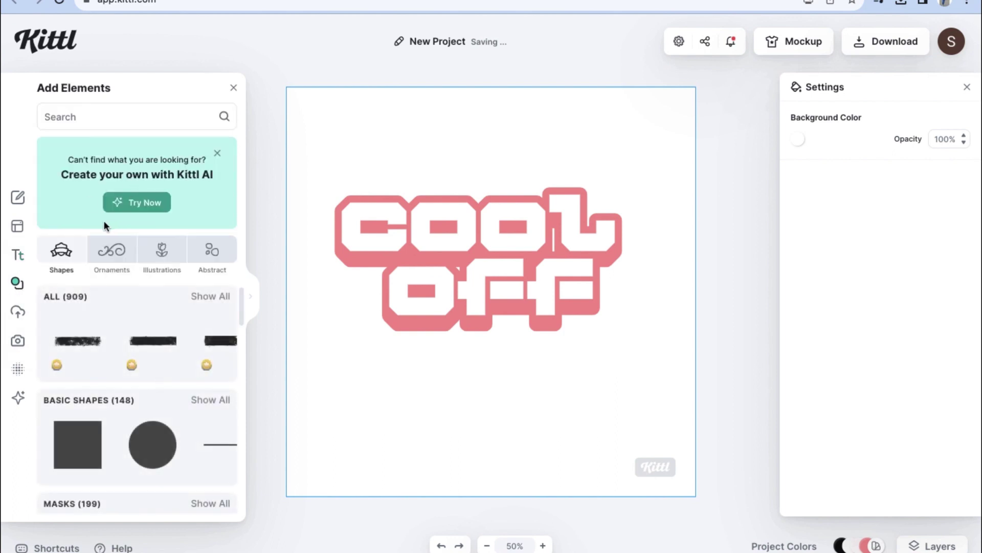
click(124, 117)
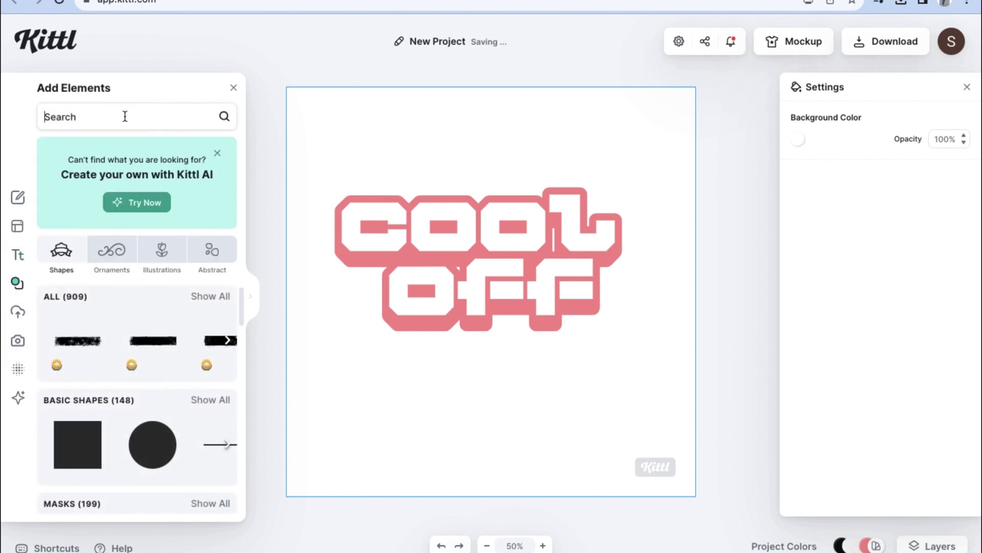
text(y2k)
key(Return)
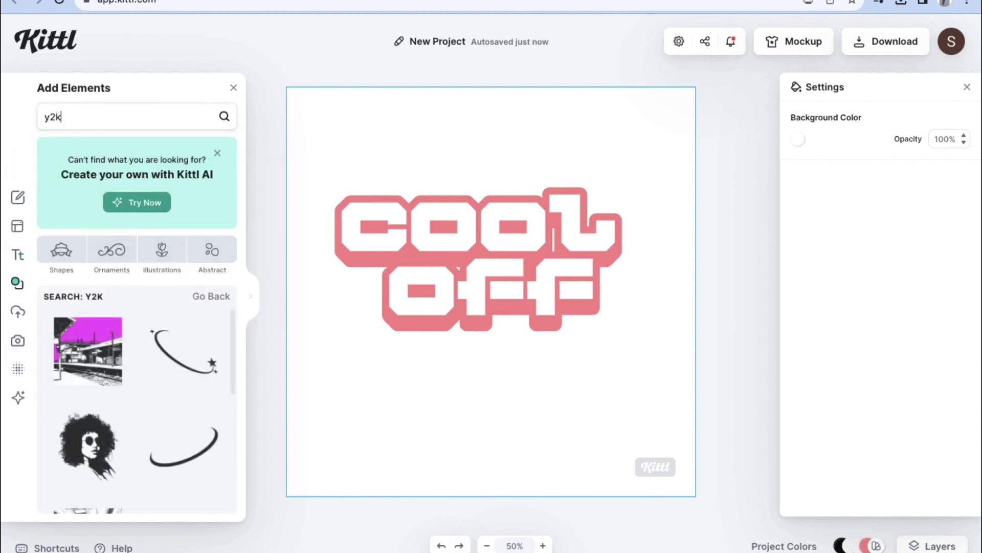
scroll(159, 485, down, 10)
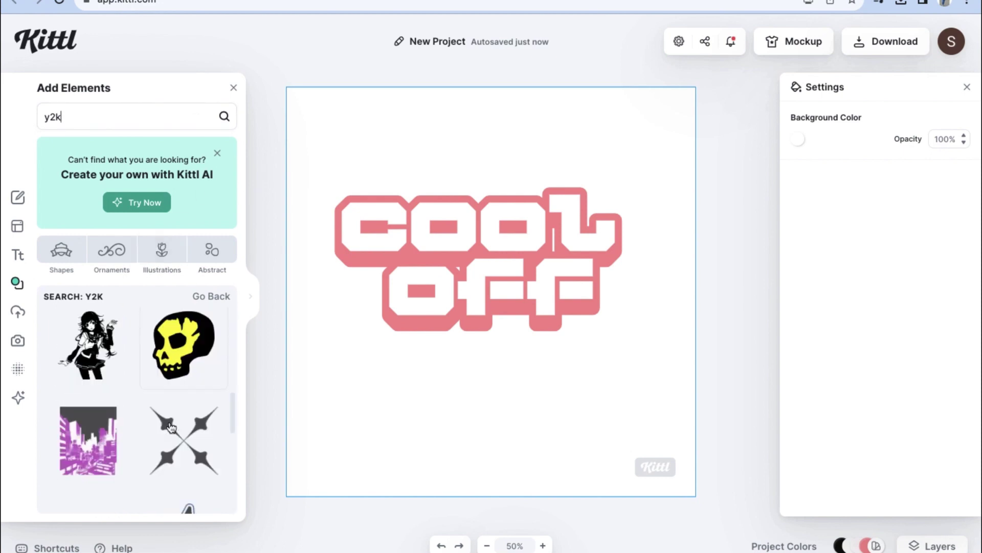
scroll(149, 394, up, 8)
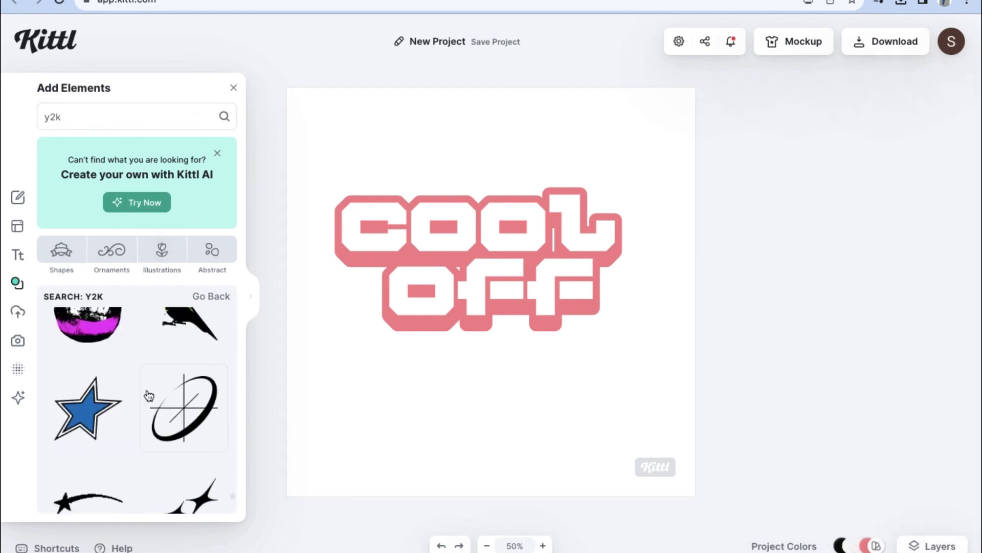
click(195, 407)
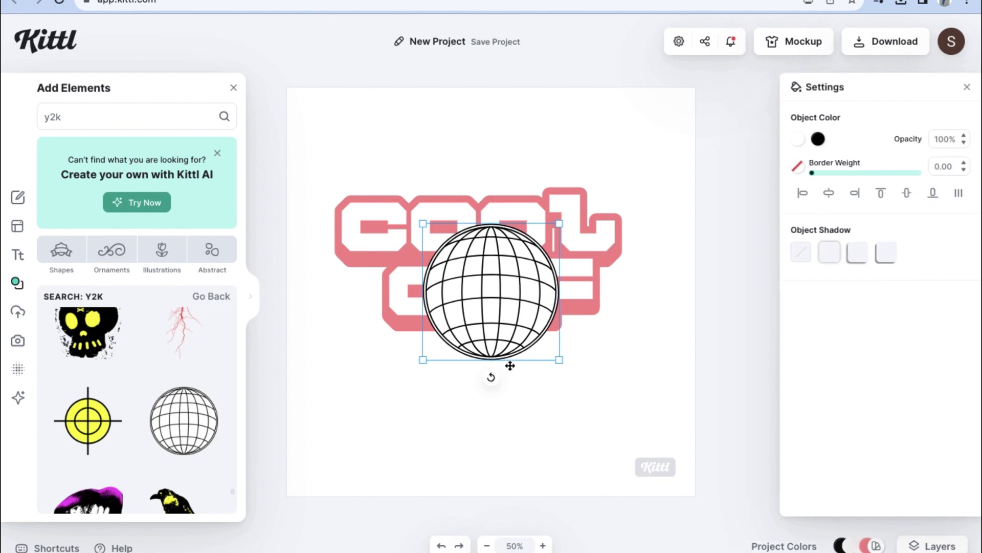
- Tilt the globe about 9° clockwise, enlarge it to roughly the width of "cool", and center it behind the lettering
drag(492, 379, 480, 379)
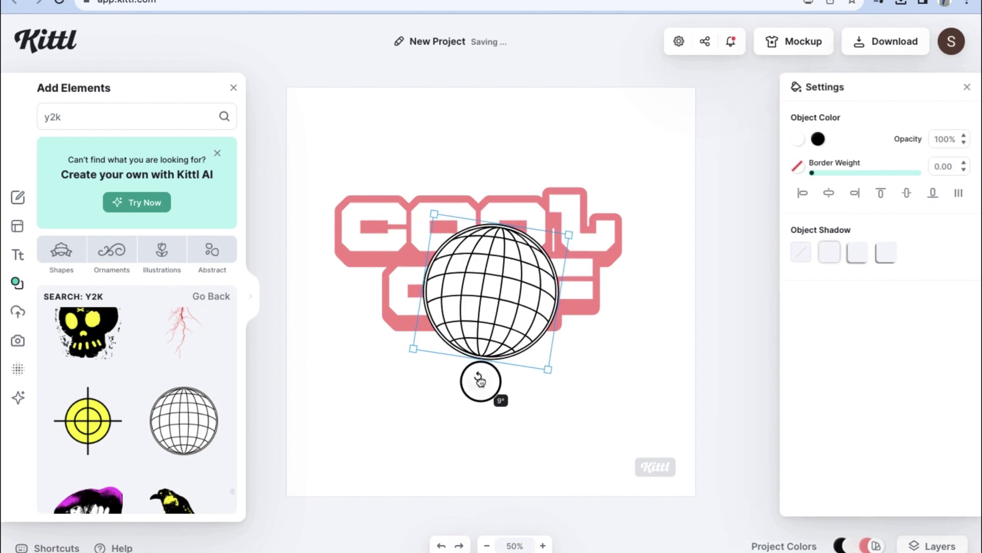
drag(478, 272, 474, 236)
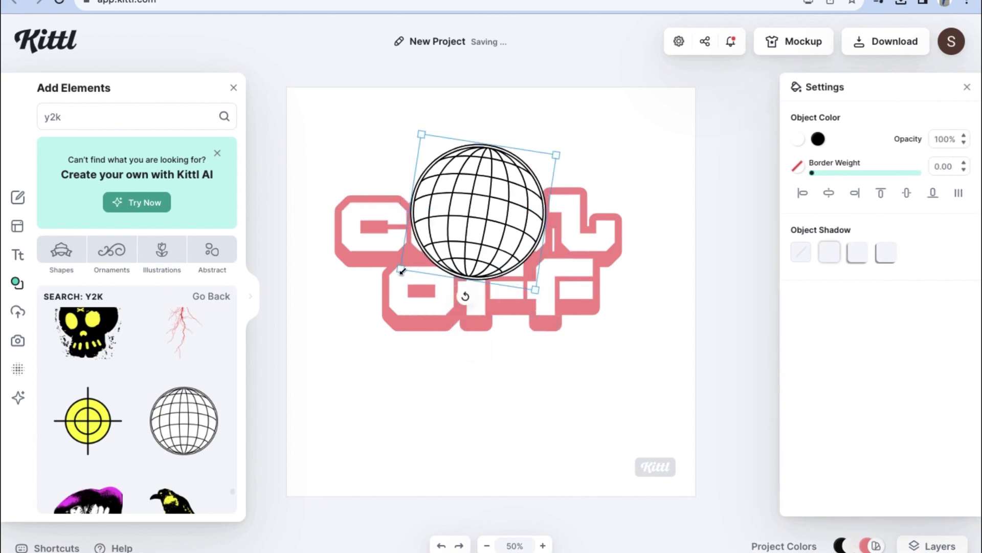
drag(402, 271, 515, 249)
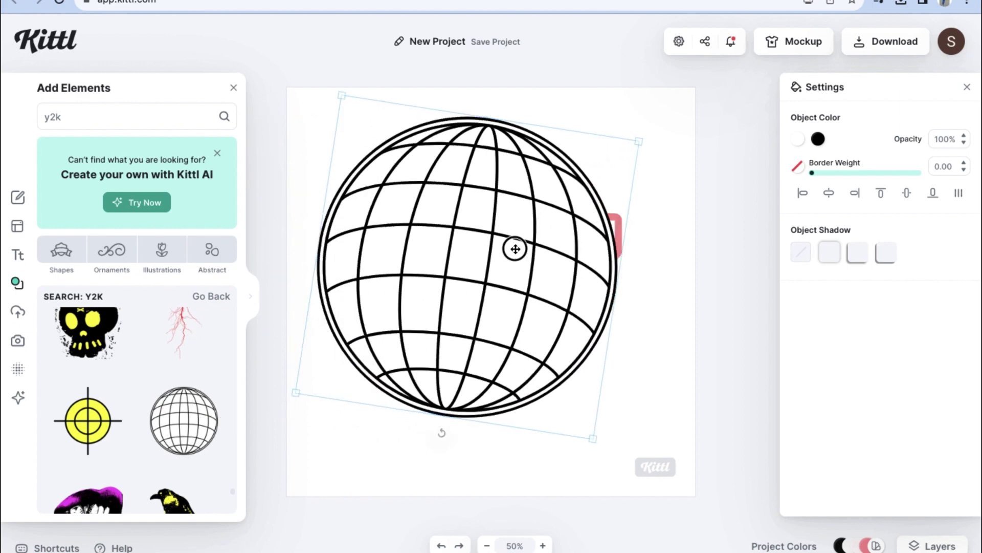
right_click(515, 248)
click(563, 464)
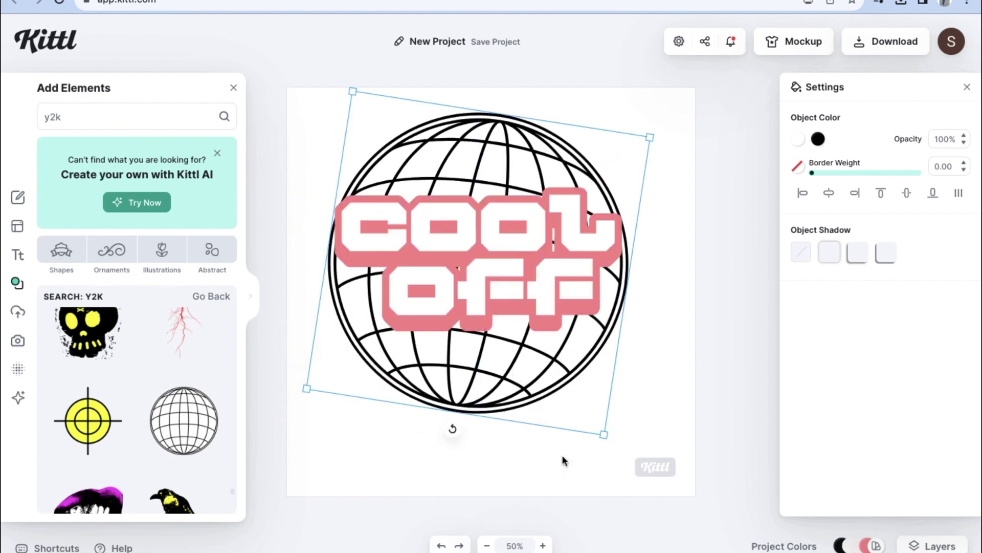
drag(351, 99, 379, 105)
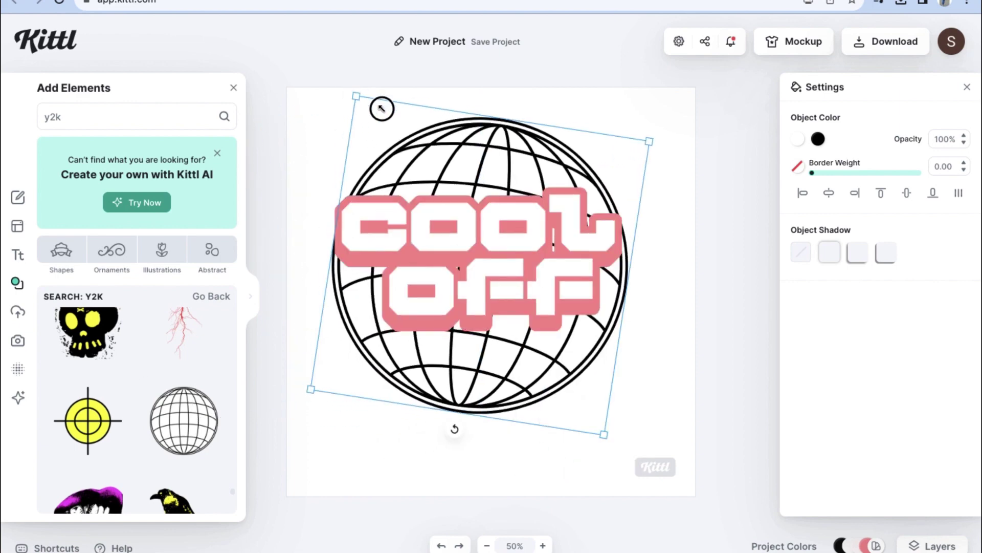
drag(486, 147, 479, 129)
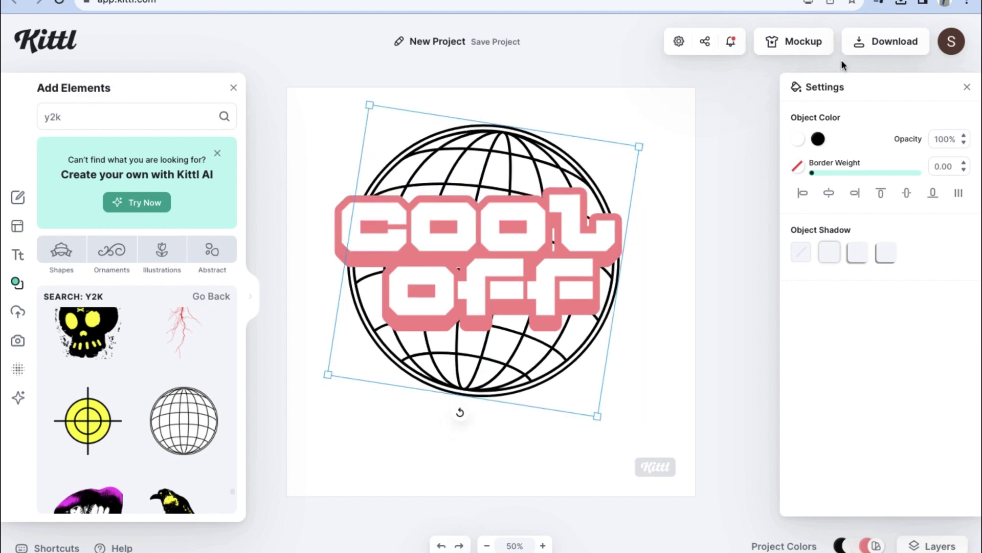
- Recolor the globe's black lines with the logo's pink (ff9292) and nudge the globe slightly upward behind the text
click(818, 139)
click(664, 416)
click(645, 437)
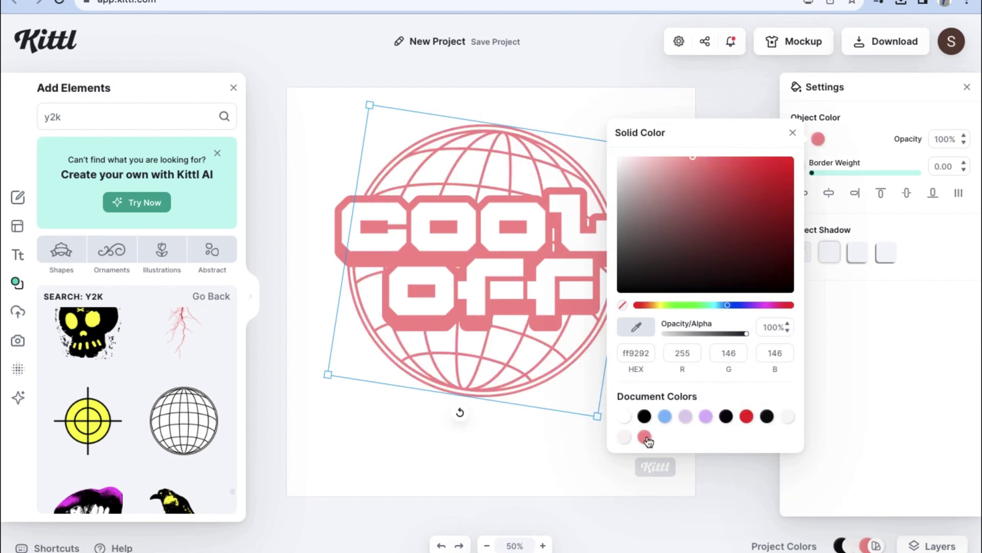
click(545, 493)
click(501, 216)
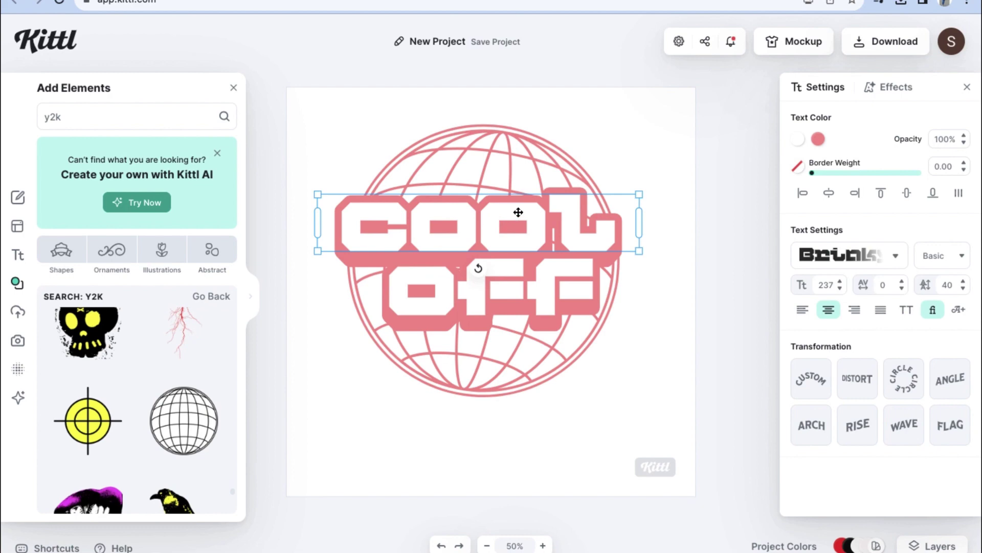
drag(514, 142, 511, 134)
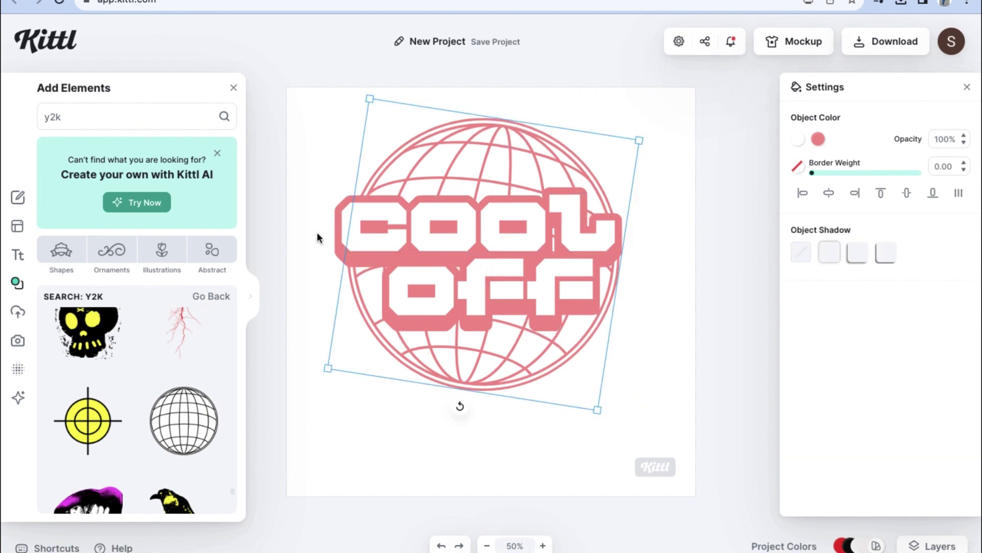
- Add the black double wavy-bar element, shrink it into the gap beneath the first letter of "cool", and send it backward behind "off"
scroll(112, 396, down, 10)
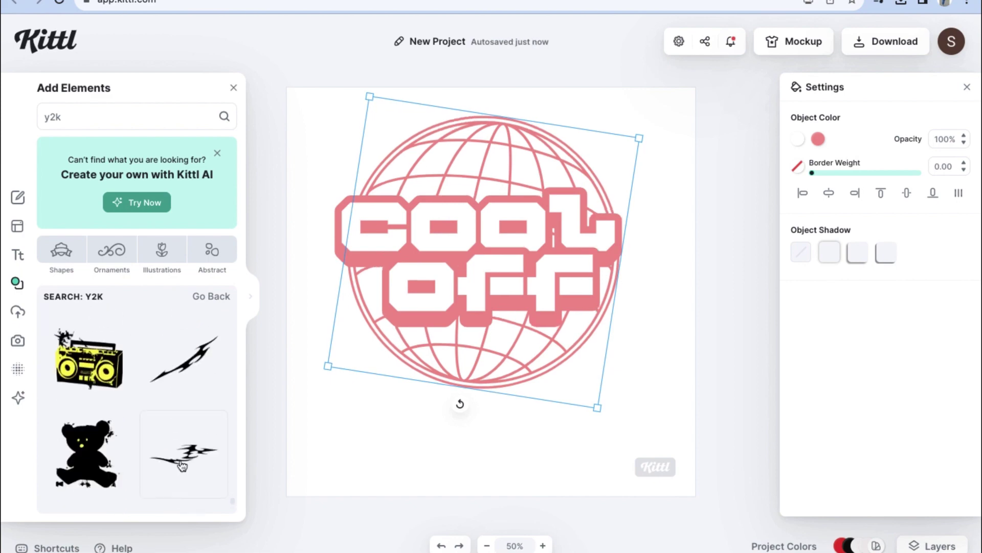
click(182, 399)
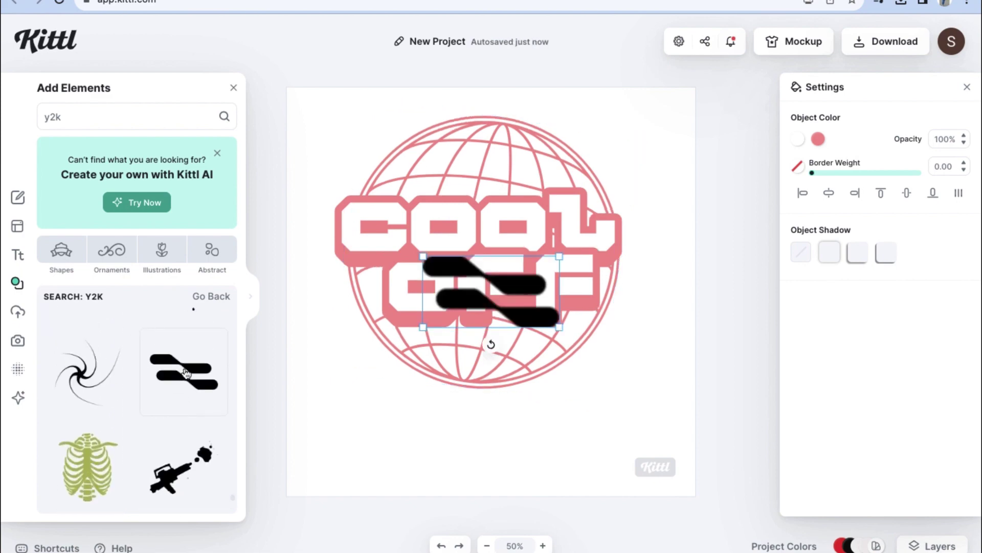
drag(466, 278, 381, 278)
drag(474, 329, 397, 280)
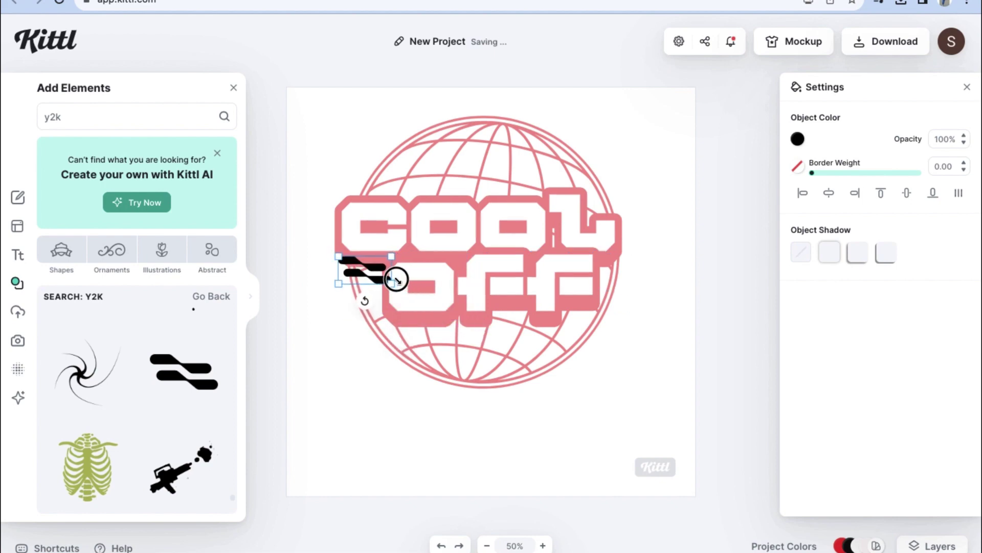
right_click(362, 273)
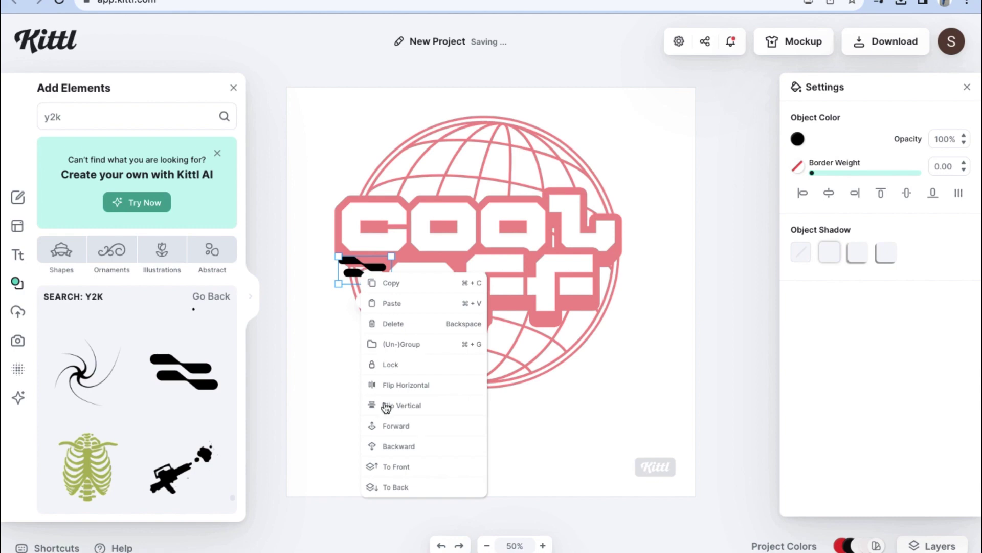
click(390, 446)
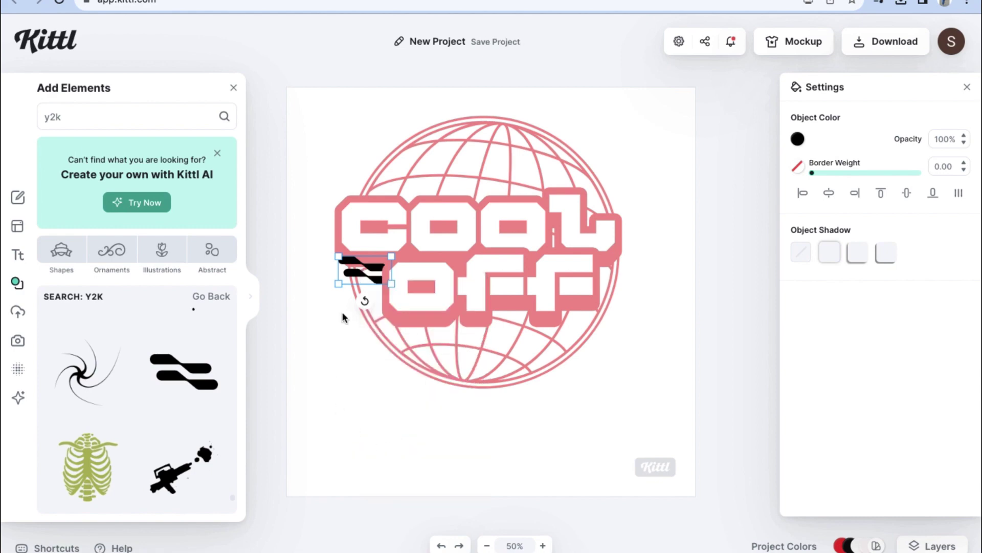
- Recolor the wavy-bar element pink (ff9292), then shift and shrink it slightly to fit beside "off"
click(796, 138)
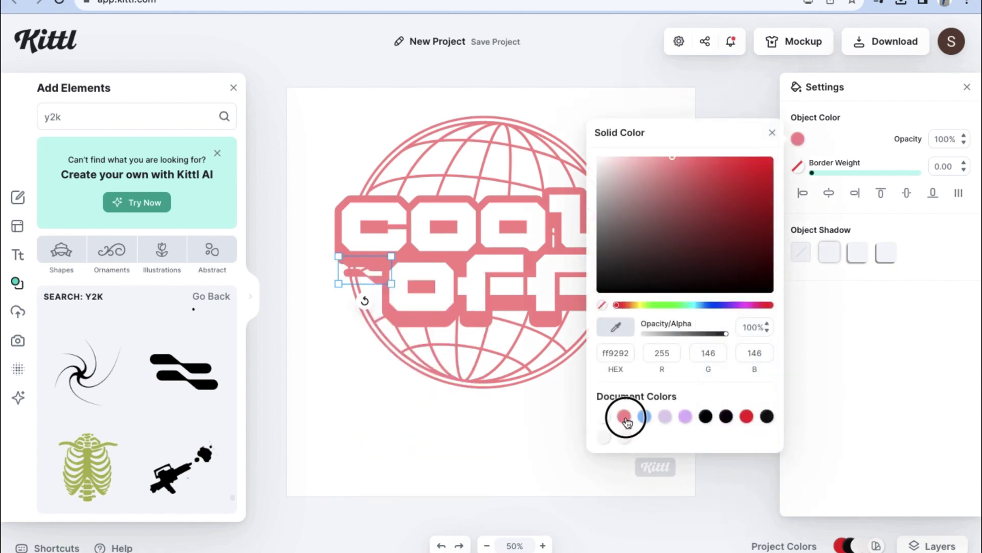
click(455, 467)
drag(373, 276, 364, 282)
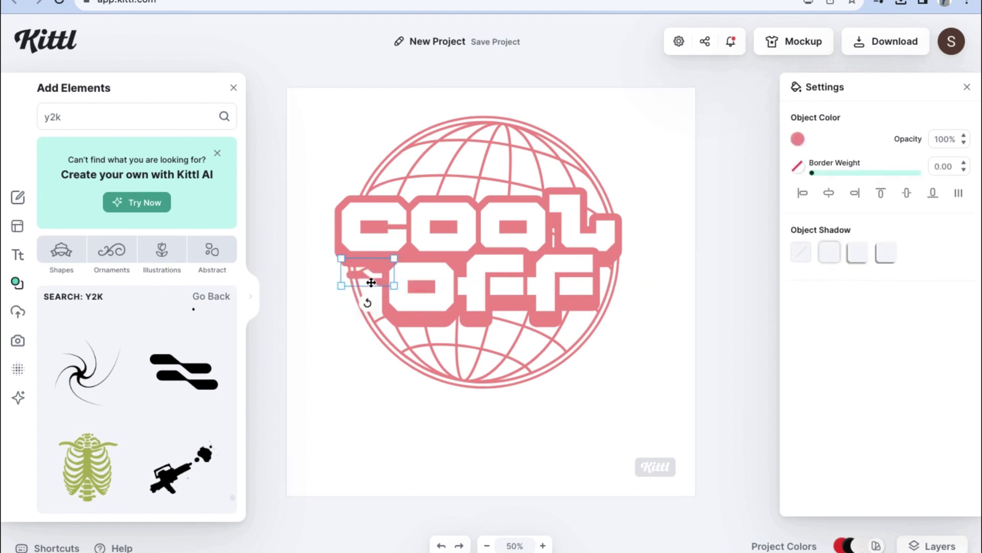
click(312, 346)
click(362, 279)
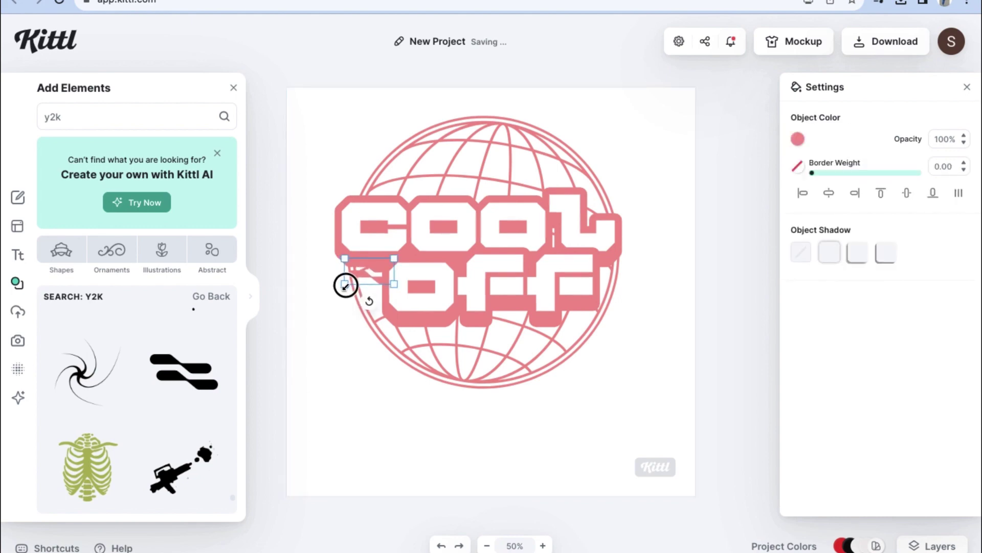
click(304, 327)
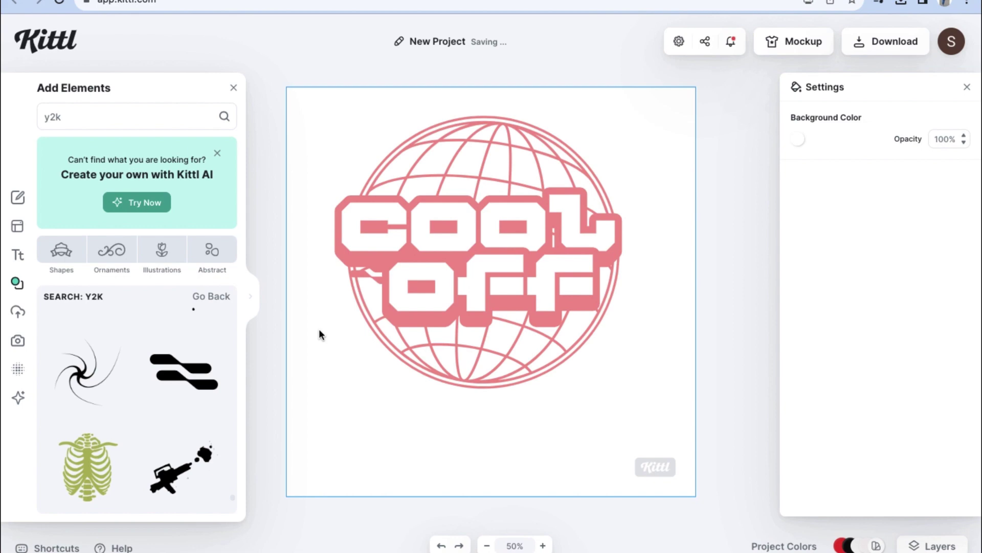
- Search the elements for "y2k stars", add the blue orbit swoosh with stars, and enlarge it across the lower half of the globe
scroll(123, 405, down, 5)
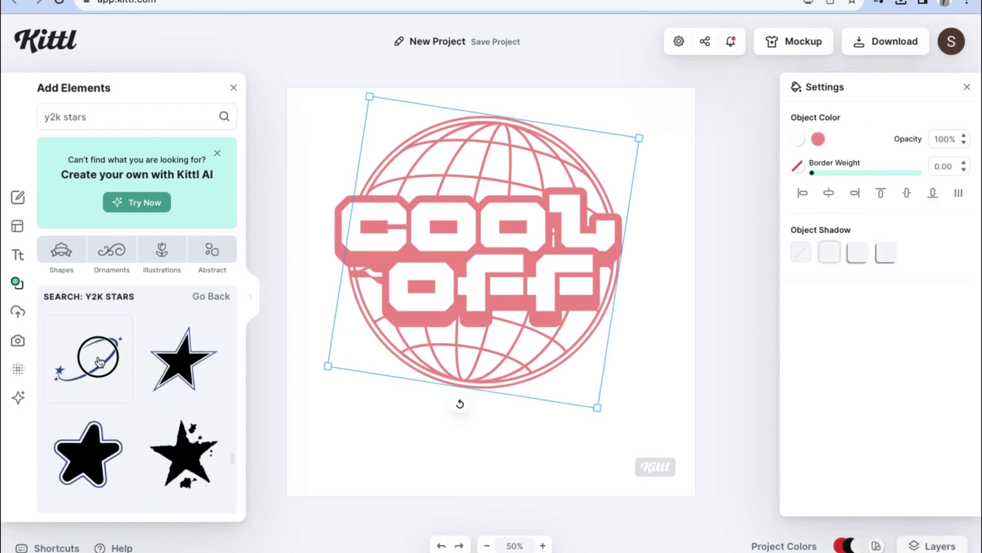
click(87, 359)
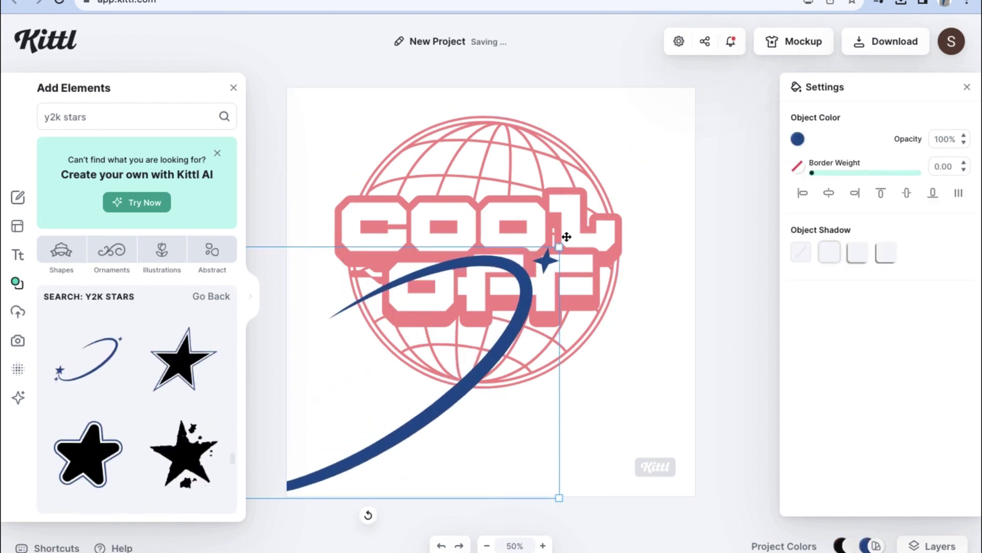
drag(561, 248, 590, 233)
drag(486, 365, 607, 299)
drag(319, 415, 337, 405)
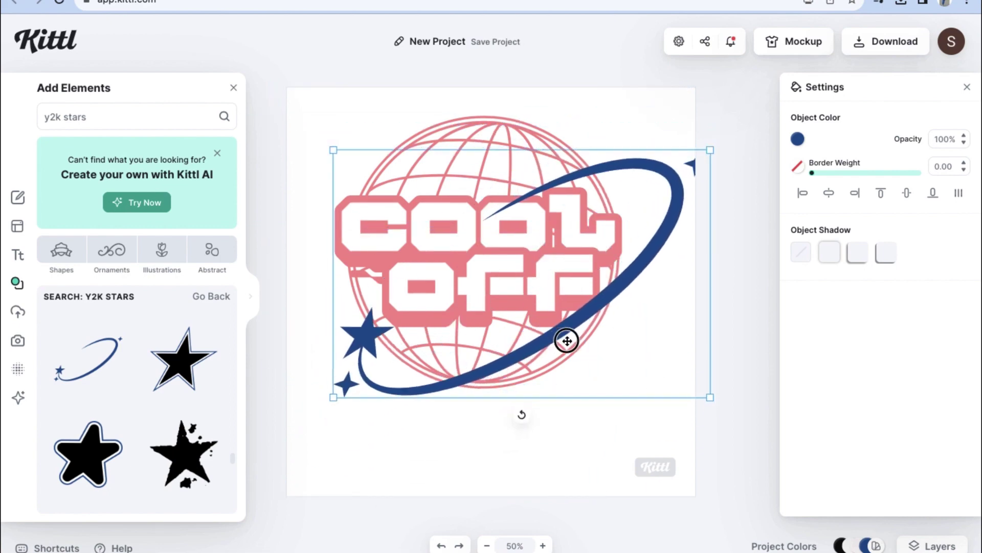
drag(565, 339, 549, 369)
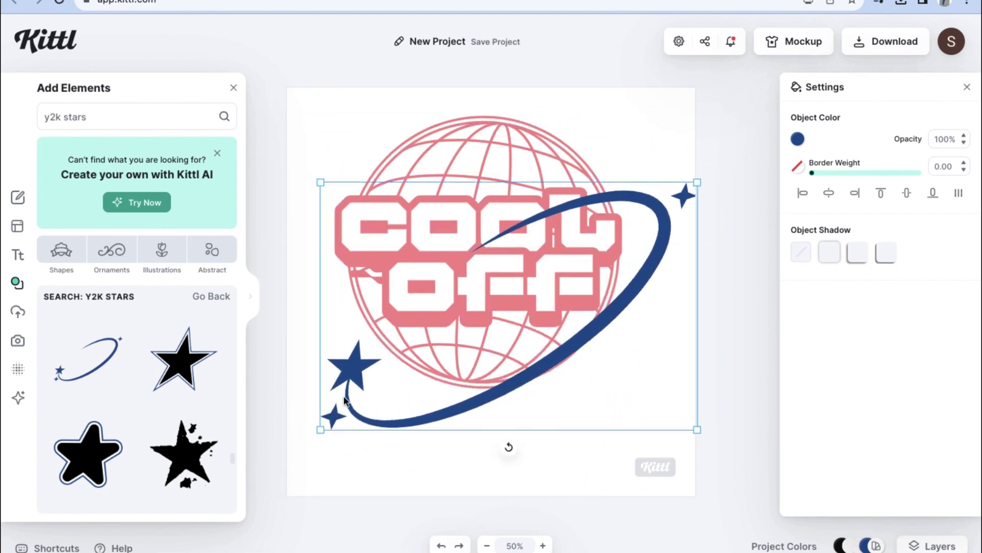
drag(318, 428, 350, 410)
drag(461, 392, 463, 397)
- Send the star swoosh behind the globe and lettering and recolor it pink (ff9292)
right_click(463, 398)
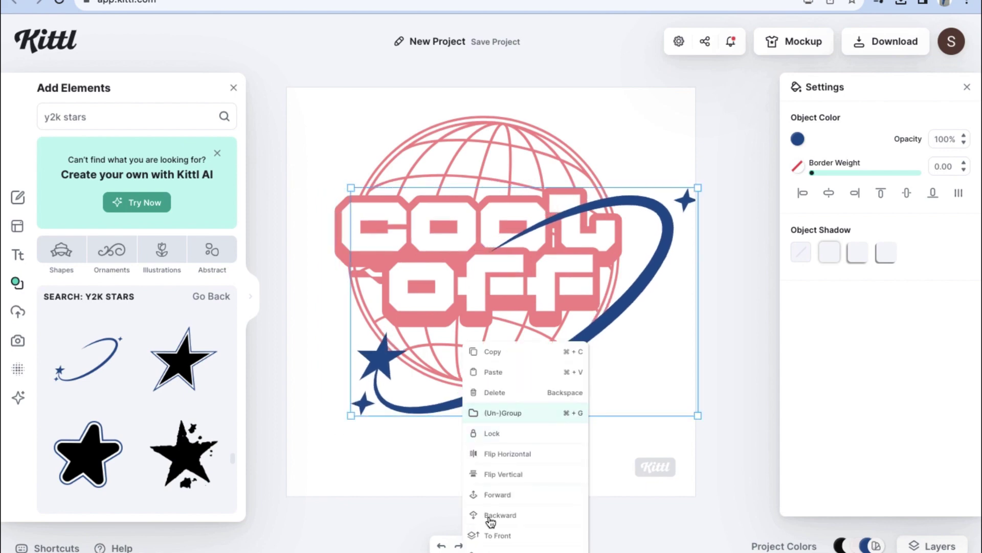
click(493, 527)
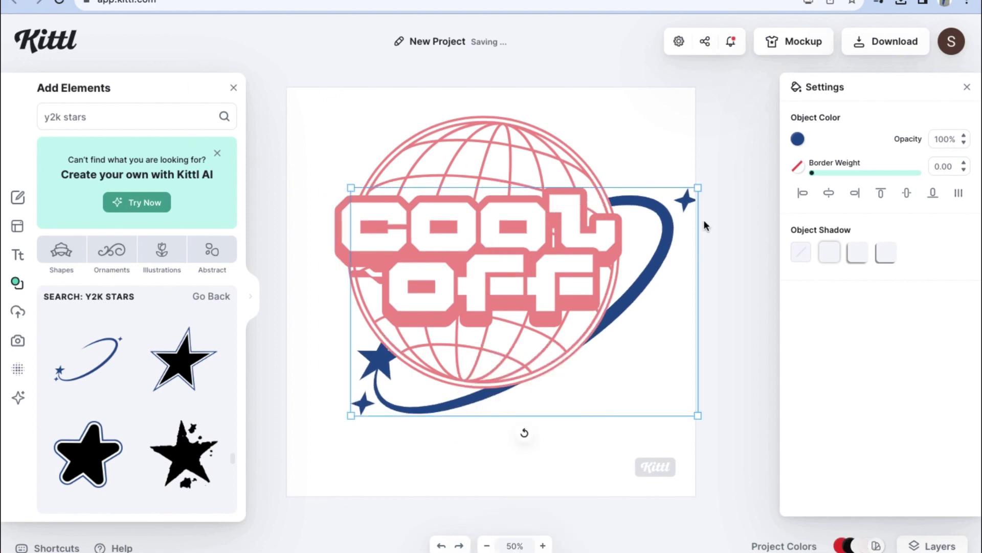
click(797, 139)
click(643, 412)
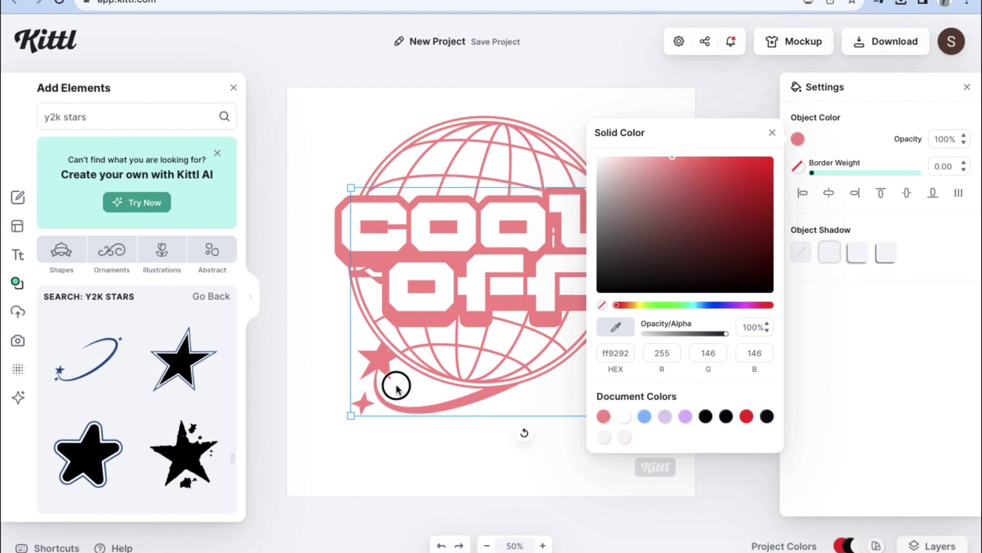
click(400, 400)
click(396, 409)
- Enlarge the star swoosh slightly, rotate it clockwise to a flatter orbit, and move it down around the globe's lower half
drag(351, 413, 334, 421)
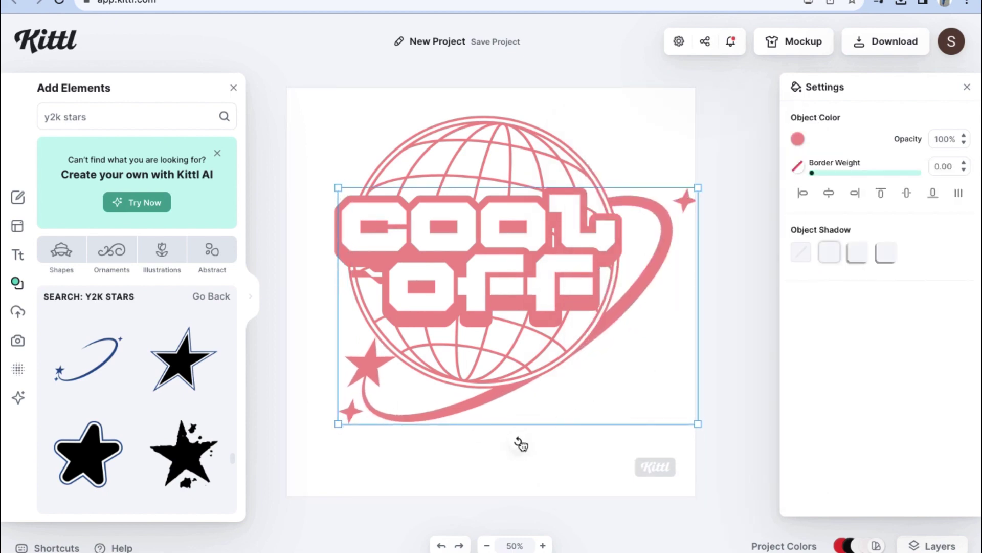
drag(521, 443, 461, 428)
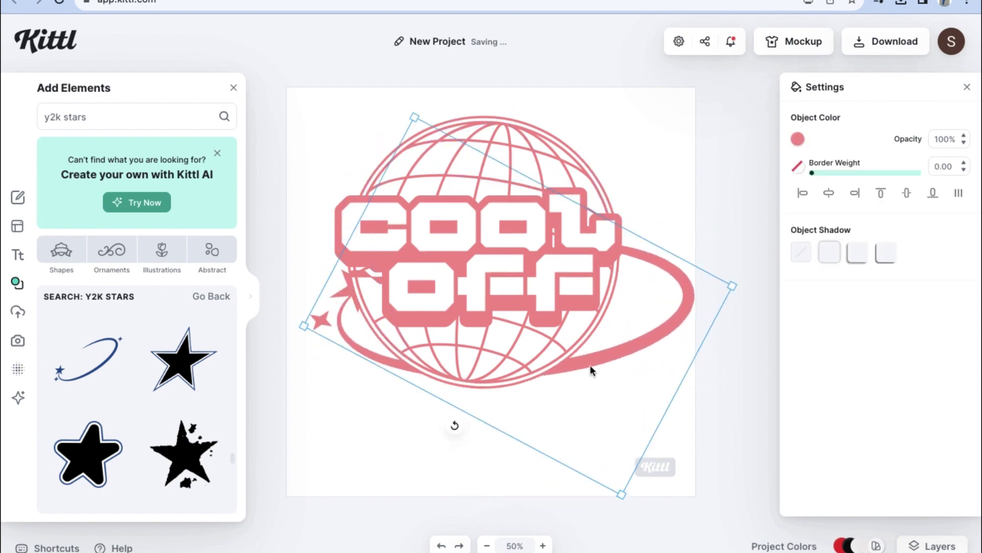
drag(595, 364, 564, 385)
click(358, 456)
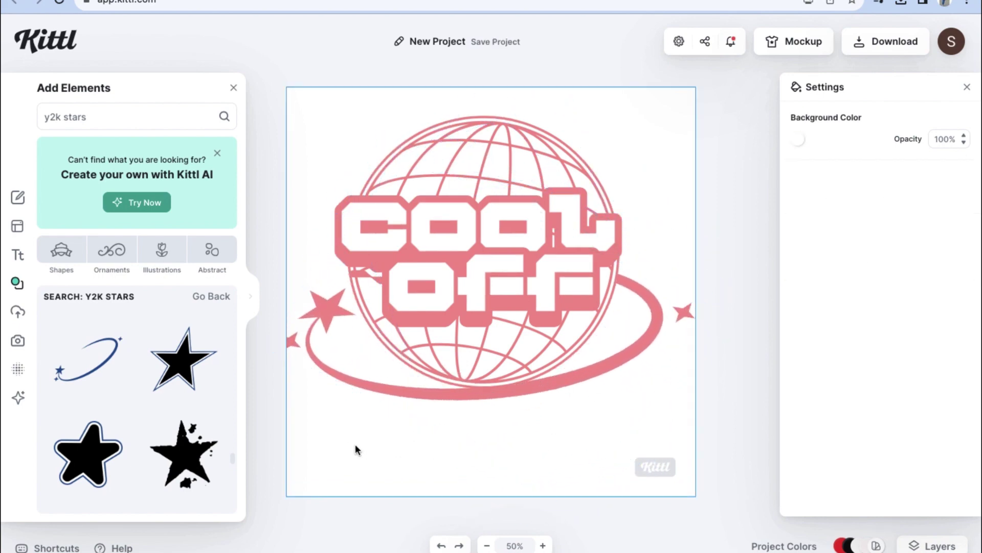
- Shrink the star swoosh slightly so that its outer stars fit inside the artboard
click(504, 388)
click(438, 400)
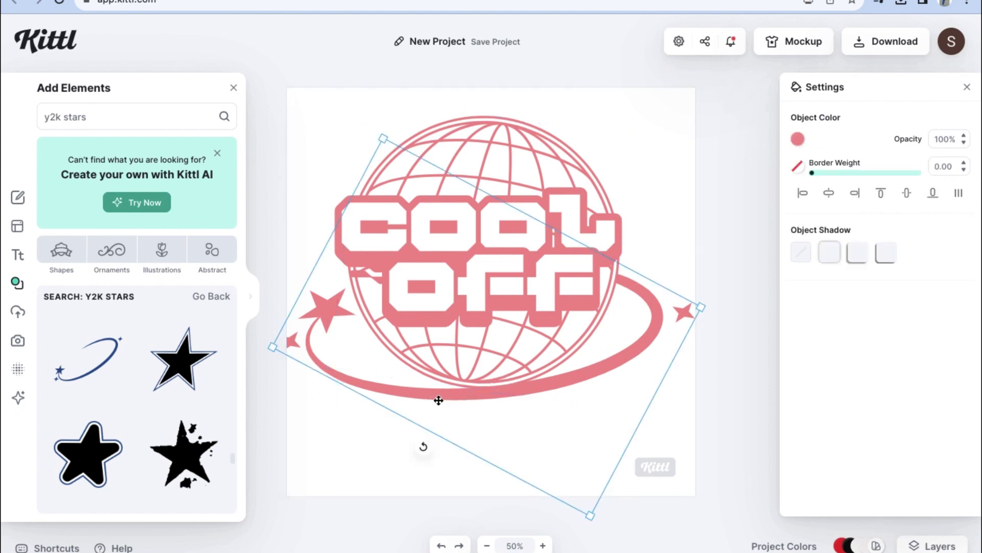
click(422, 448)
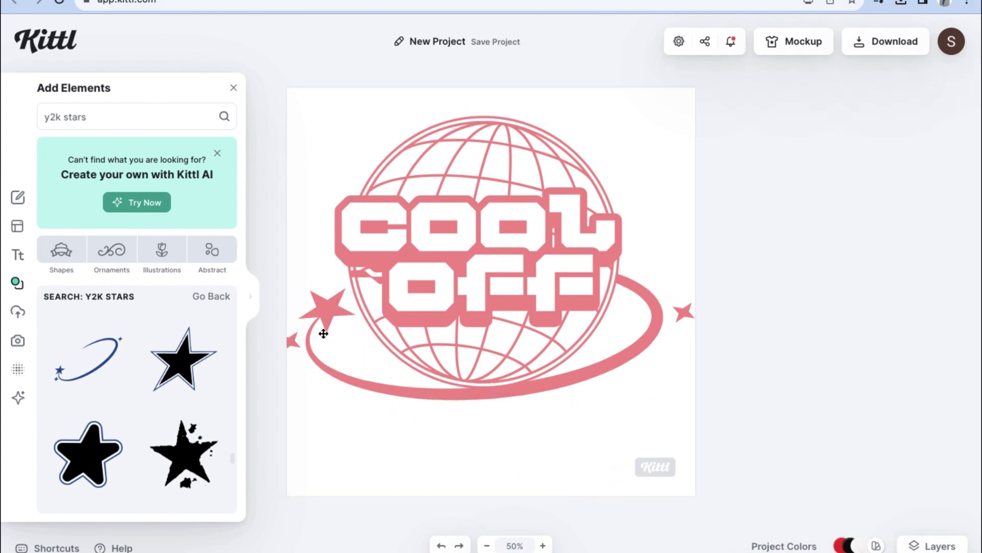
click(323, 333)
drag(271, 347, 286, 347)
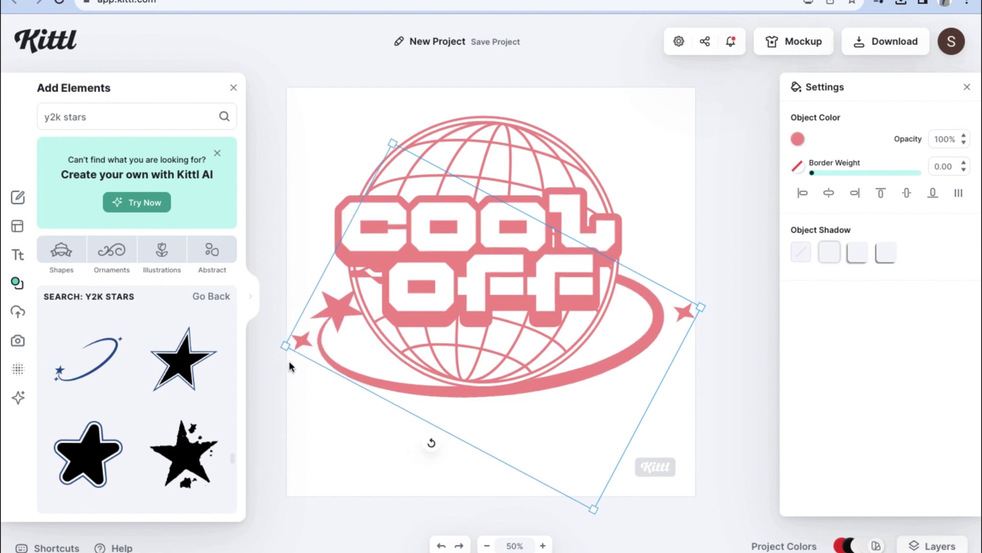
click(320, 429)
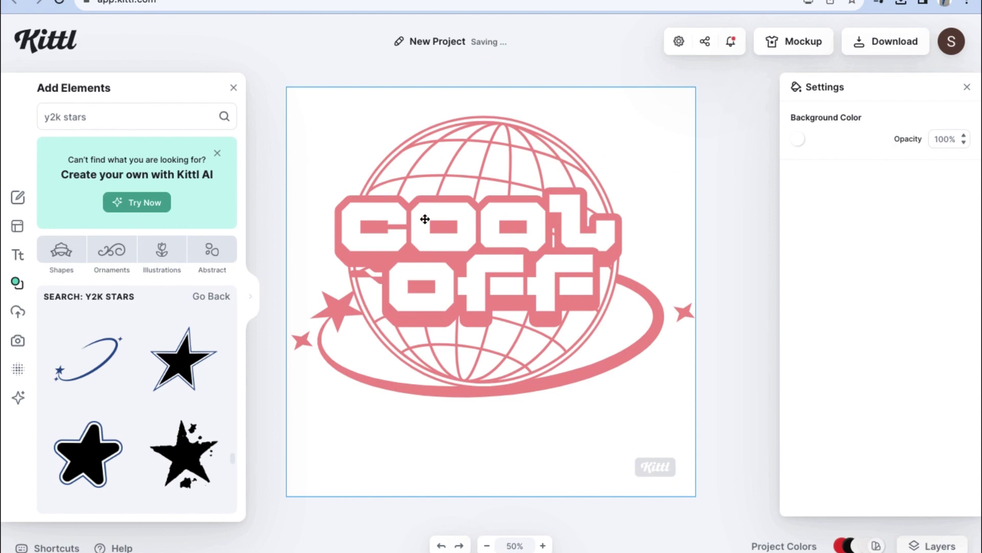
- Clear the element search, add a basic square, and make it a small rectangle over the gap between the last two letters of "cool"
click(17, 286)
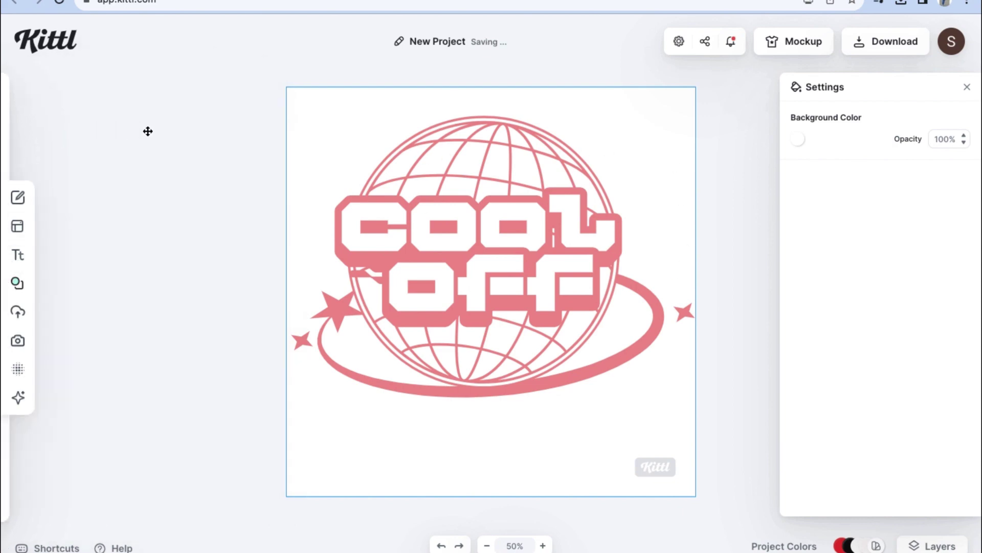
click(17, 284)
click(201, 112)
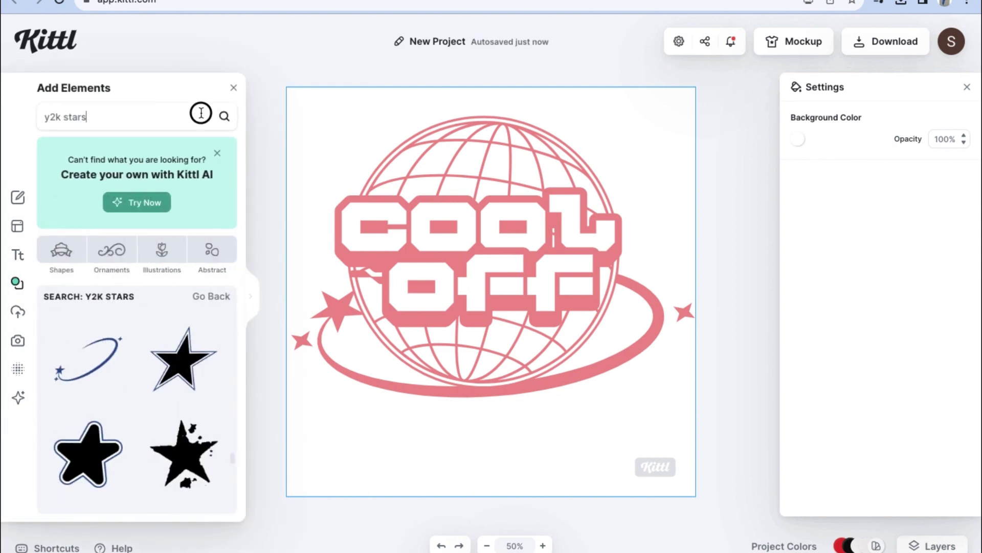
key(BackSpace)
key(BackSpace)
key(BackSpace)
key(BackSpace)
key(BackSpace)
key(BackSpace)
key(BackSpace)
key(BackSpace)
key(BackSpace)
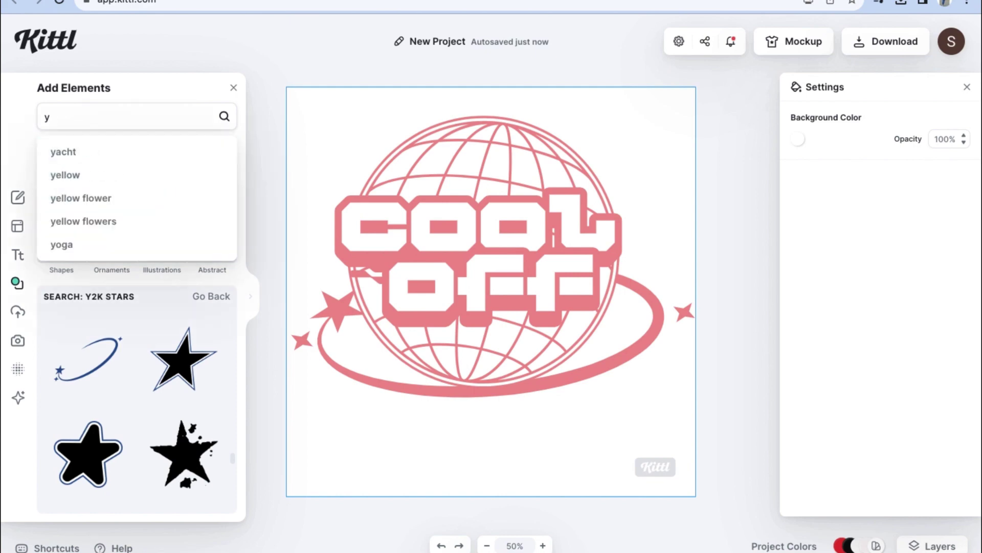
click(77, 444)
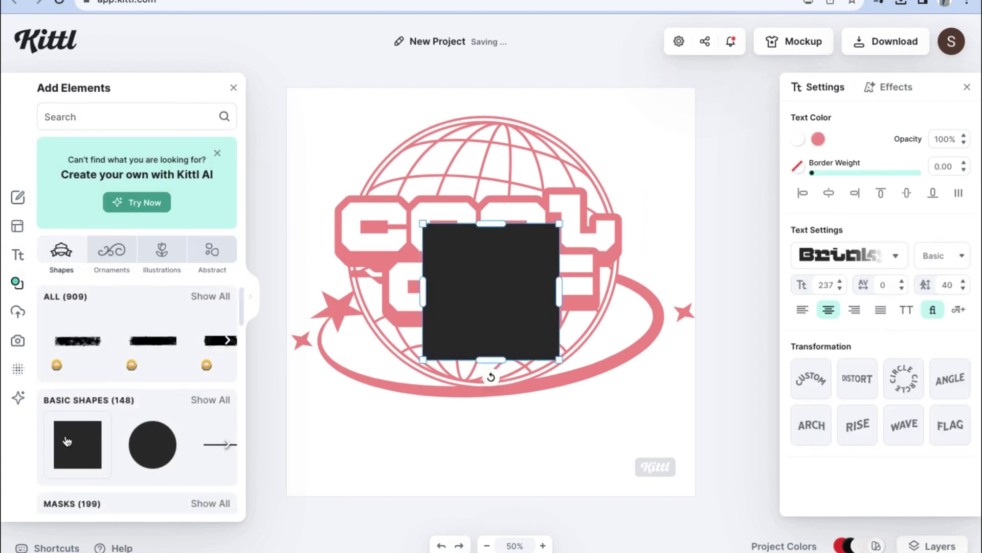
click(442, 546)
click(442, 546)
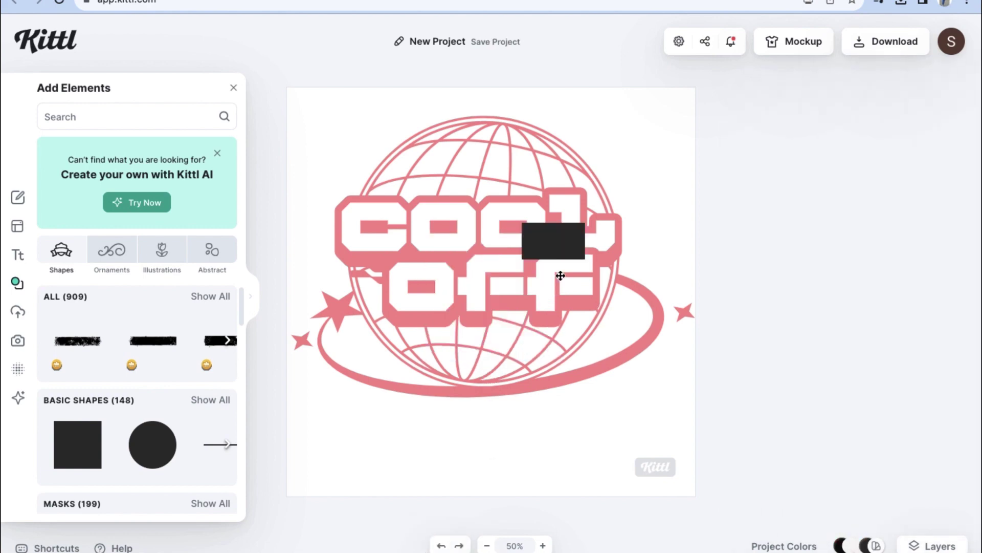
- Recolor the small rectangle pink (ff9292) and send it backward behind the "cool off" lettering to fill the gap
click(559, 251)
click(797, 139)
click(603, 417)
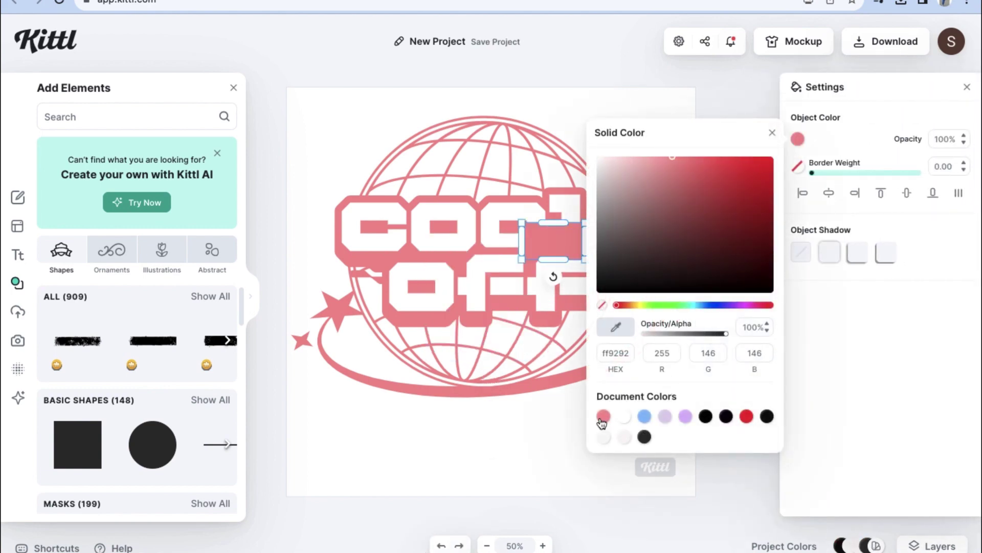
right_click(559, 244)
click(612, 418)
right_click(558, 245)
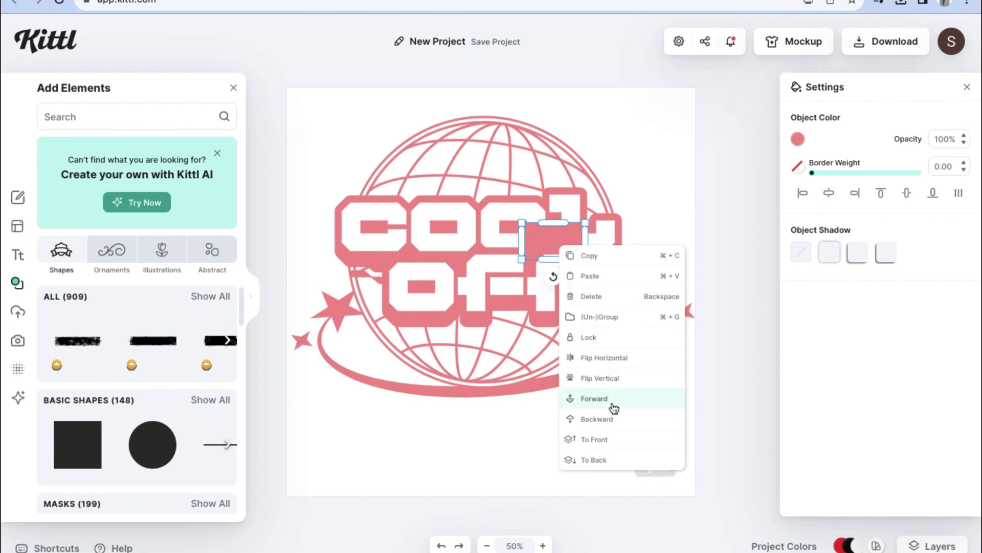
click(612, 417)
right_click(546, 238)
click(572, 406)
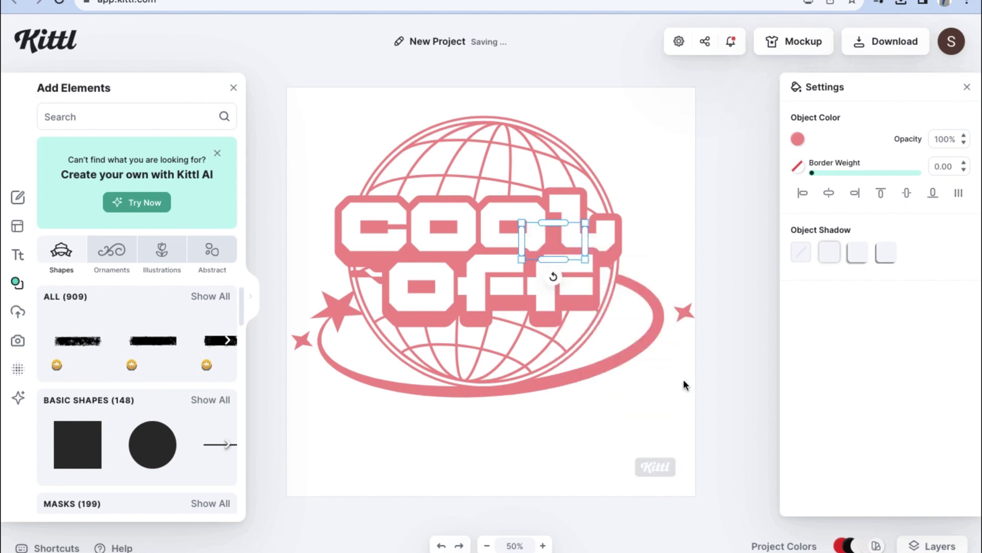
- Select the whole "cool off" logo, shrink it, and place it in the artboard's lower-right quarter
click(657, 414)
drag(291, 111, 661, 386)
click(270, 107)
drag(292, 94, 689, 387)
drag(702, 508, 480, 244)
drag(422, 194, 621, 387)
- Move the blue y2k logo from outside the artboard into its upper-right quarter, above the "cool off" logo
click(500, 546)
click(489, 545)
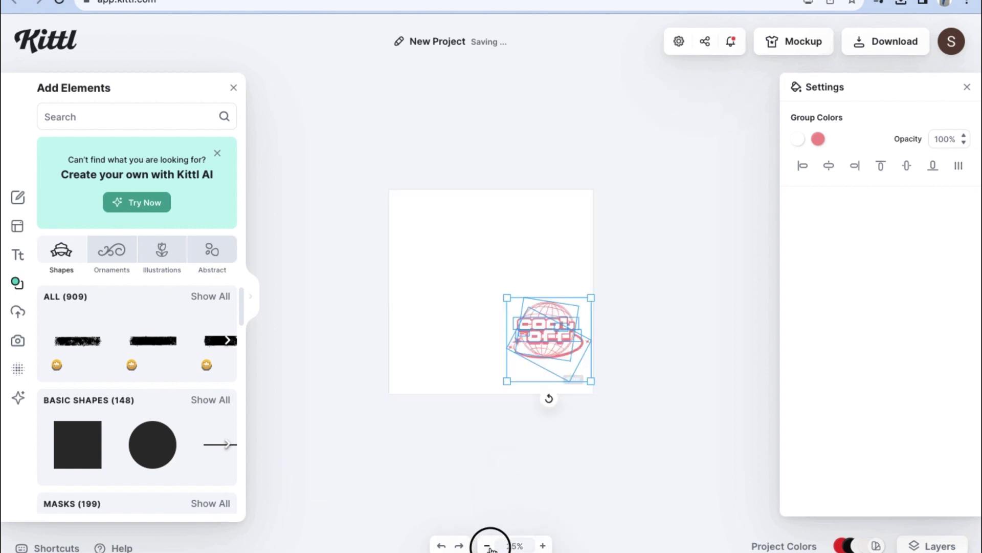
click(489, 545)
drag(718, 317, 589, 152)
drag(636, 201, 520, 269)
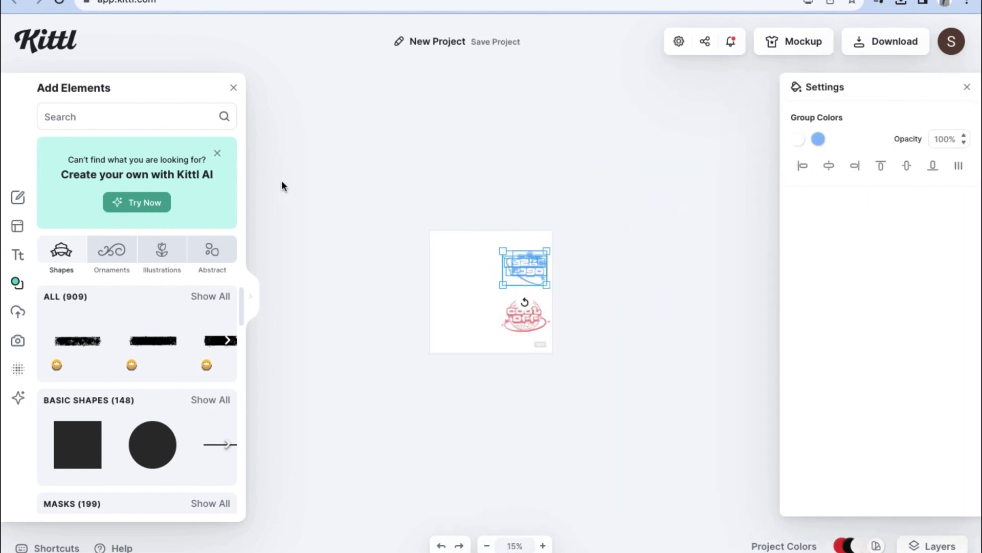
- Move the HYPE BOY logo into the artboard's lower-left quarter and the DRUNK DAZED logo into its upper-left quarter
drag(380, 388, 284, 226)
click(360, 281)
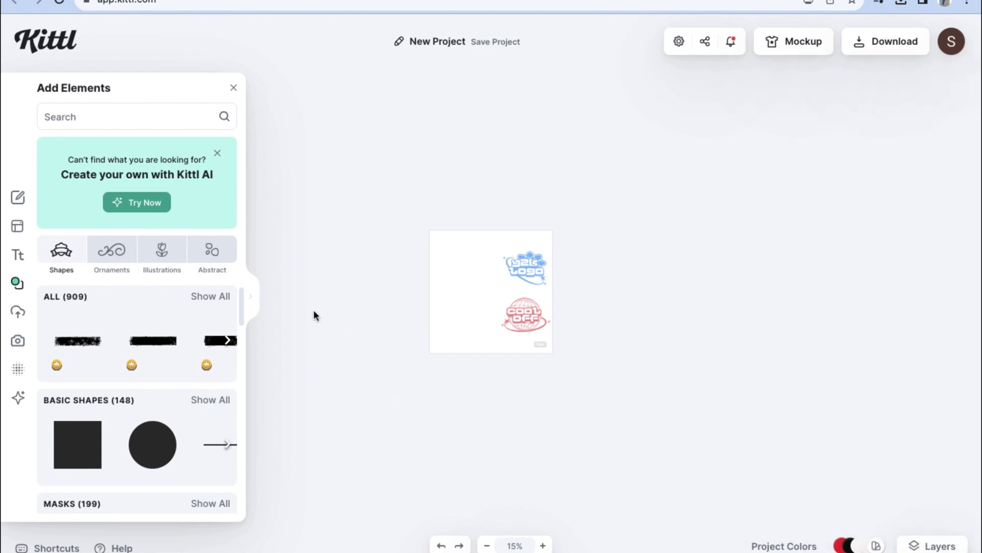
drag(311, 311, 425, 344)
drag(390, 316, 466, 312)
drag(297, 202, 461, 263)
drag(405, 239, 459, 263)
click(543, 545)
click(542, 545)
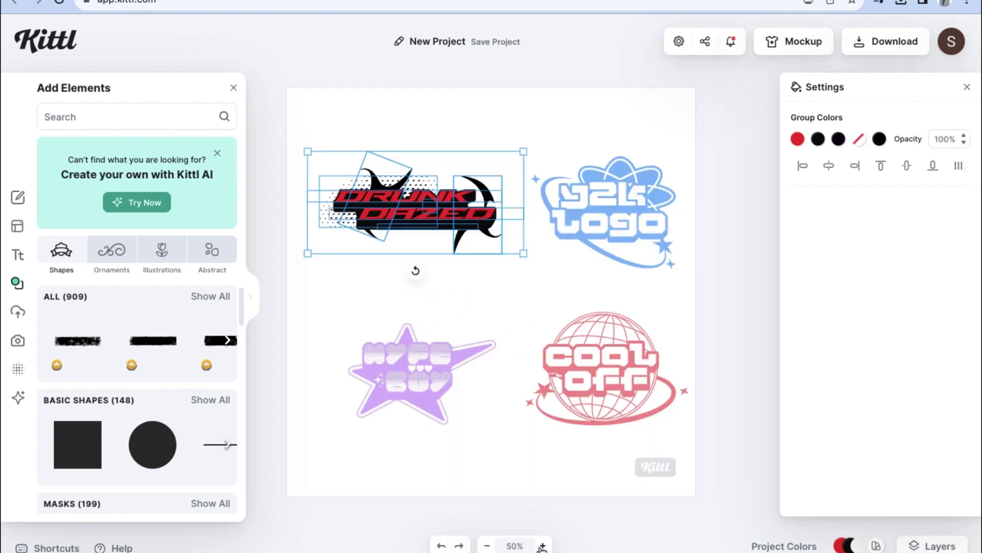
- Enlarge the y2k logo and the DRUNK DAZED logo slightly so that they fill the artboard's upper half better
click(683, 299)
drag(698, 260, 514, 143)
click(741, 258)
drag(316, 136, 490, 273)
click(327, 96)
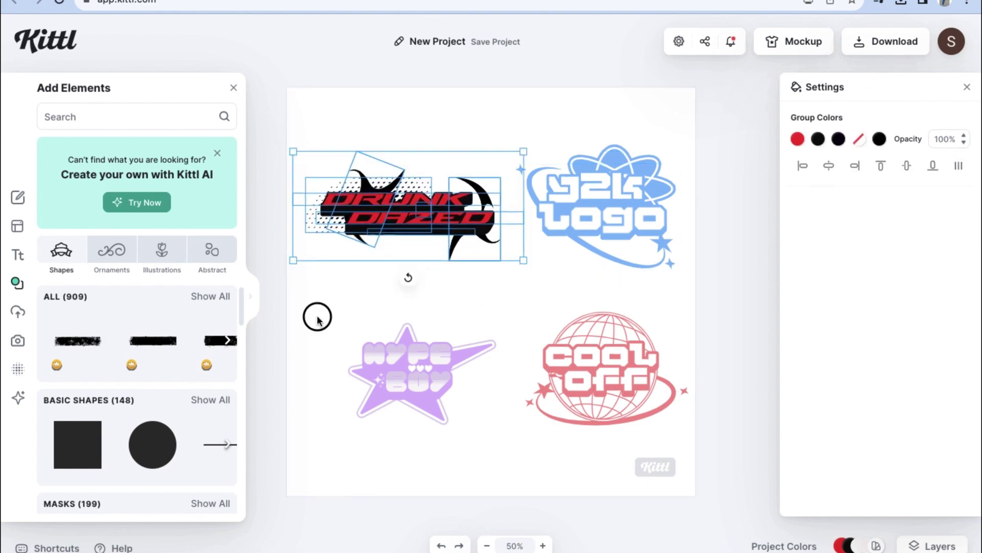
- Enlarge the HYPE BOY logo and shift it slightly, and enlarge the "cool off" logo toward its lower left
drag(315, 314, 457, 432)
drag(350, 424, 313, 449)
drag(404, 412, 400, 406)
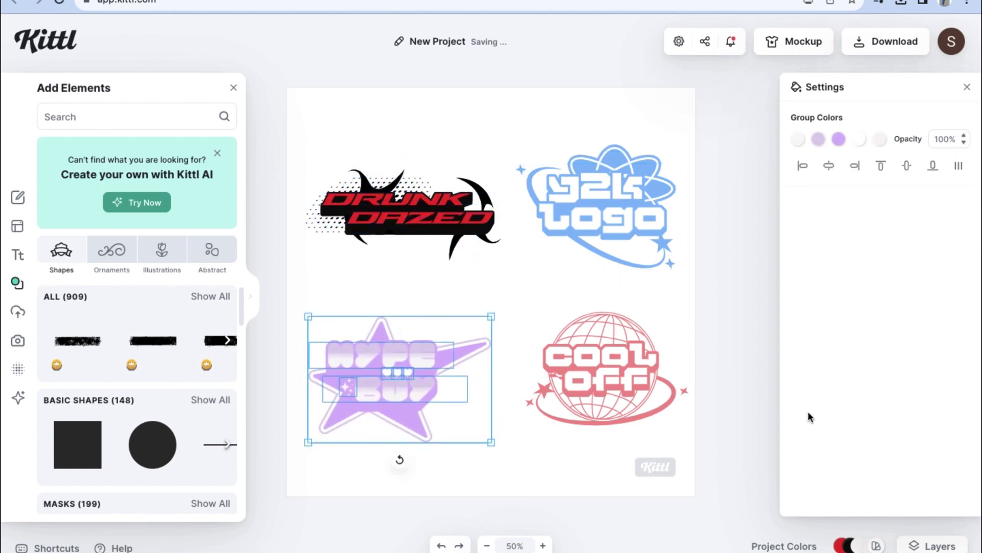
drag(737, 419, 573, 322)
drag(523, 470, 506, 486)
click(745, 292)
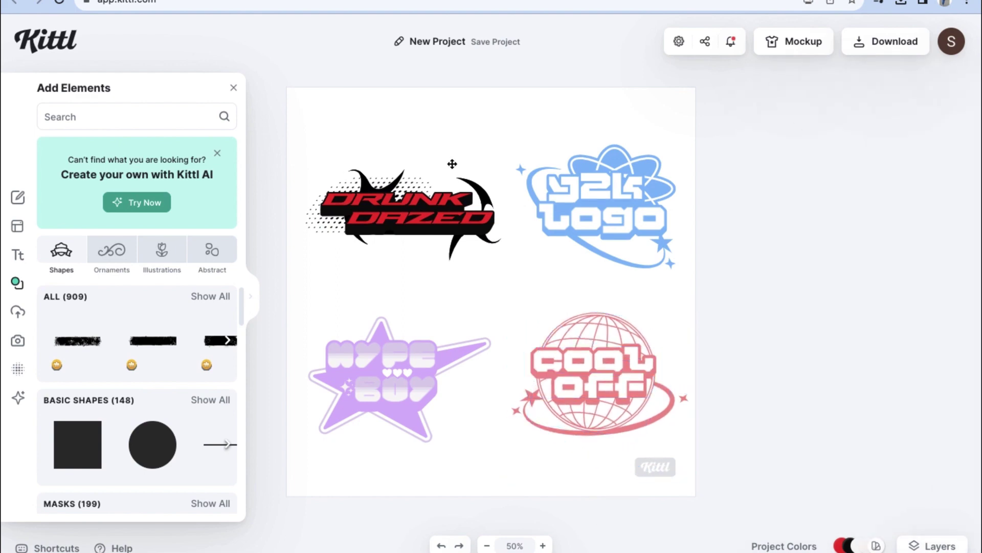
- Apply the crumpled paper texture from the Paper Textures collection to the whole artboard
click(18, 368)
click(209, 320)
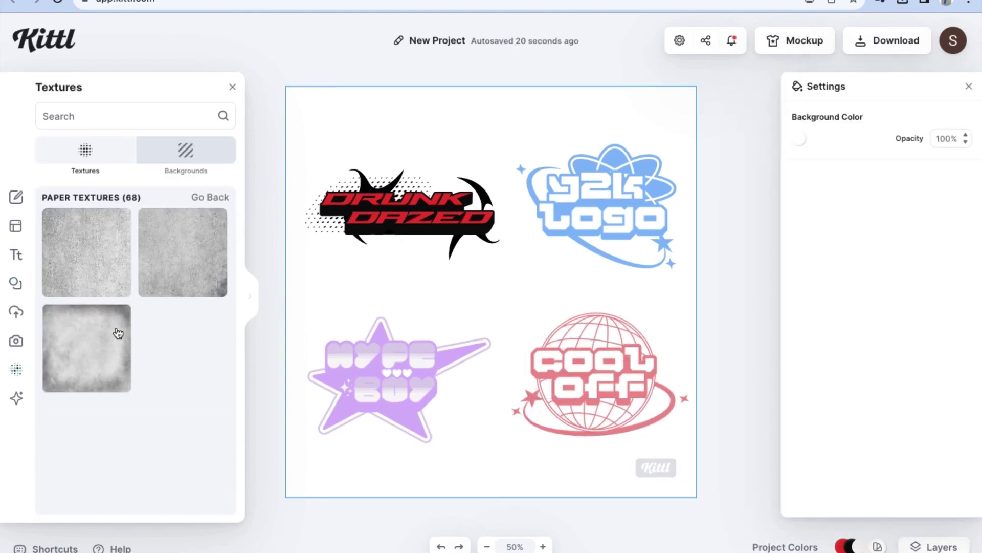
click(161, 332)
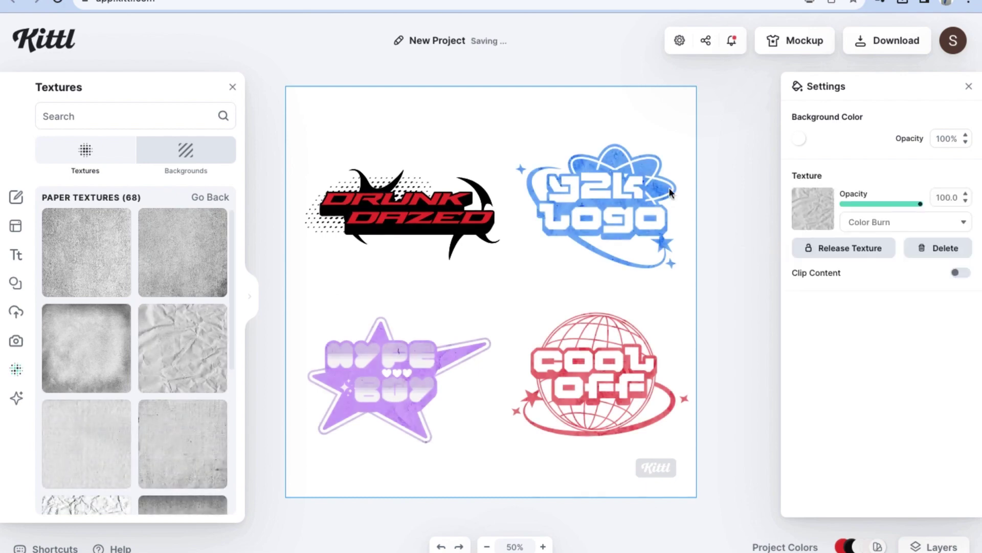
- Download the finished design as a PNG at 800 × 800 px
click(885, 41)
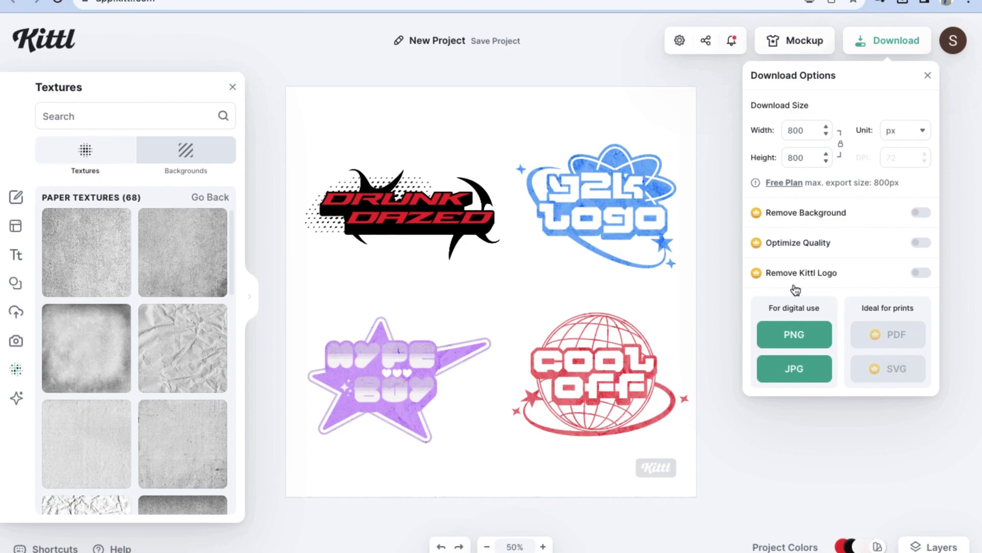
click(794, 335)
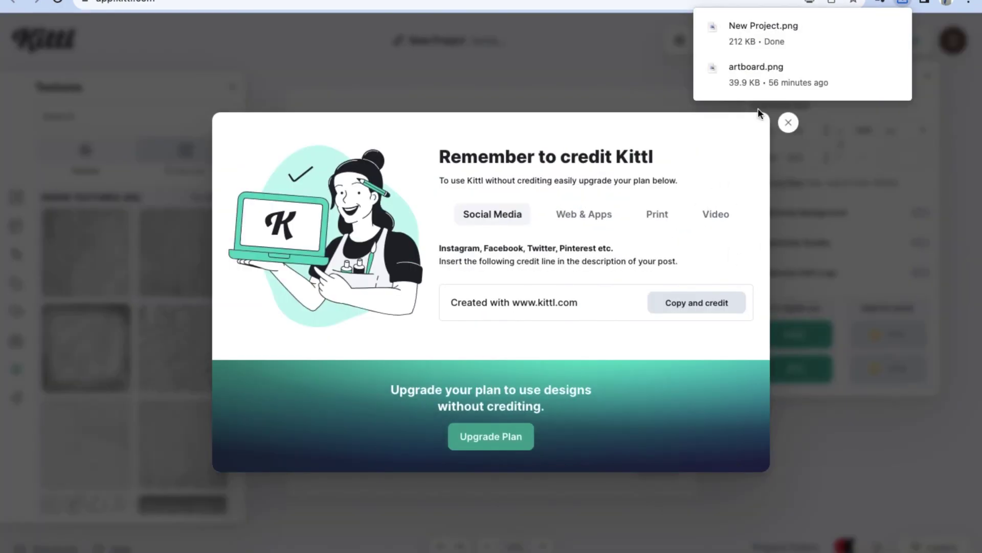